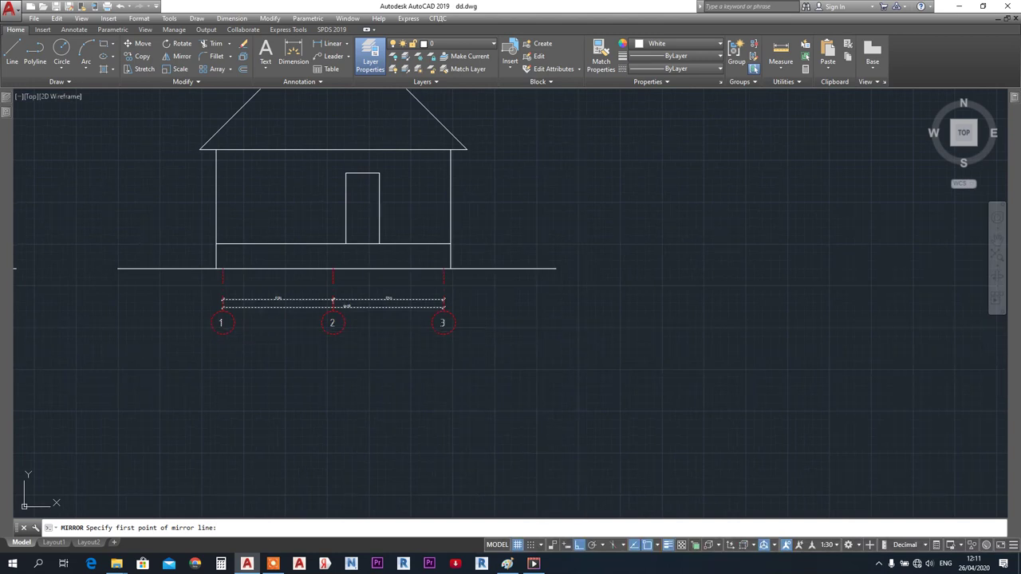
- Mirror axes 1–3 and their dimensions about a vertical line beside the door elevation, keeping the originals
click(581, 228)
click(590, 375)
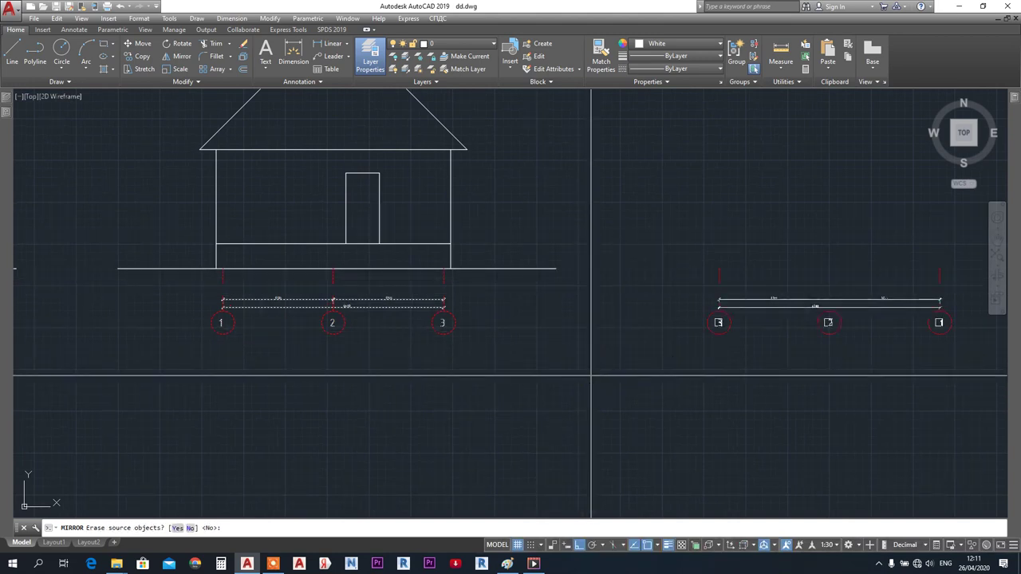
key(Return)
middle_drag(592, 371, 441, 364)
- Delete the mirrored copy of axes 1–3 and its dimensions
click(933, 393)
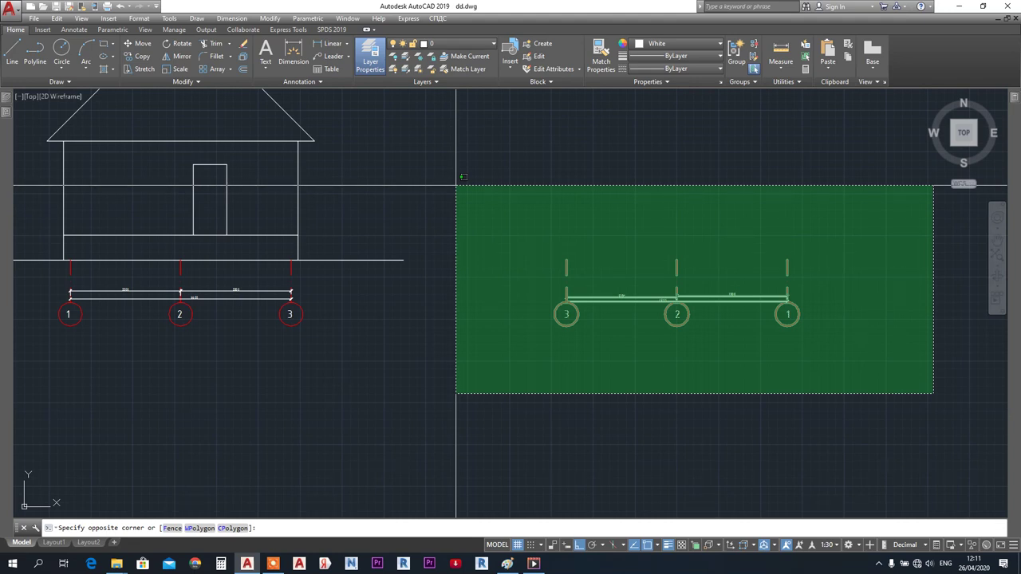
key(Escape)
scroll(556, 190, down, 2)
click(722, 278)
click(489, 185)
key(Delete)
- Mirror axes 1–3 with their dimensions beneath the hip-roof window elevation about a vertical line midway between the two long elevations, keeping the originals
middle_drag(631, 228, 880, 242)
click(717, 359)
click(451, 270)
scroll(352, 254, up, 2)
click(182, 57)
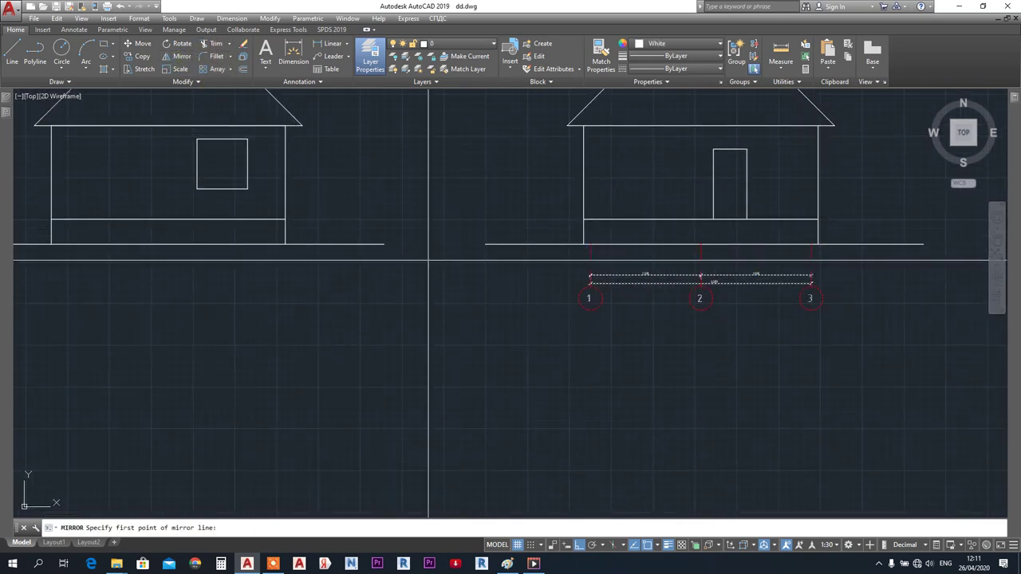
shift+right_click(388, 201)
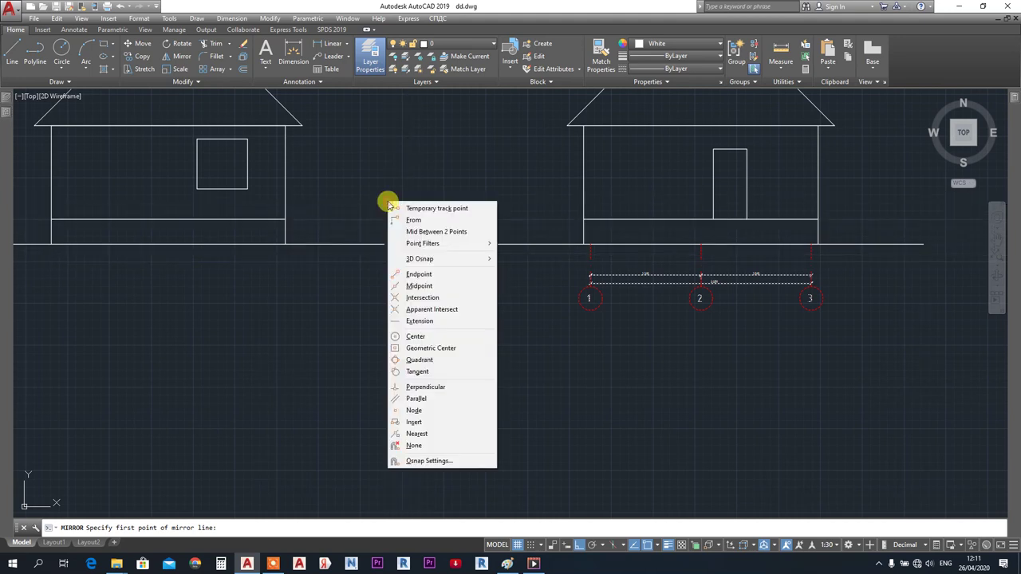
click(435, 231)
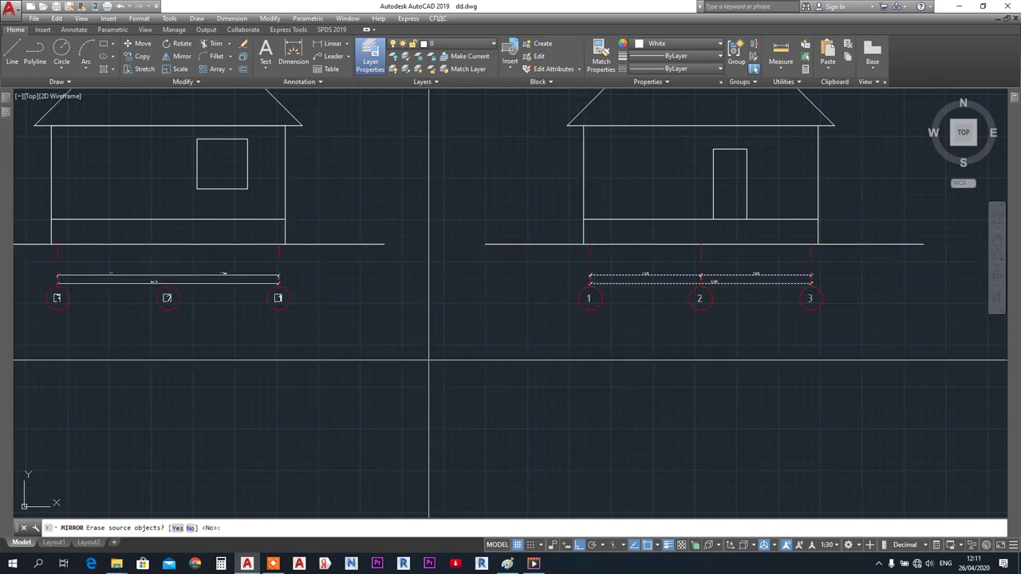
middle_drag(386, 353, 561, 336)
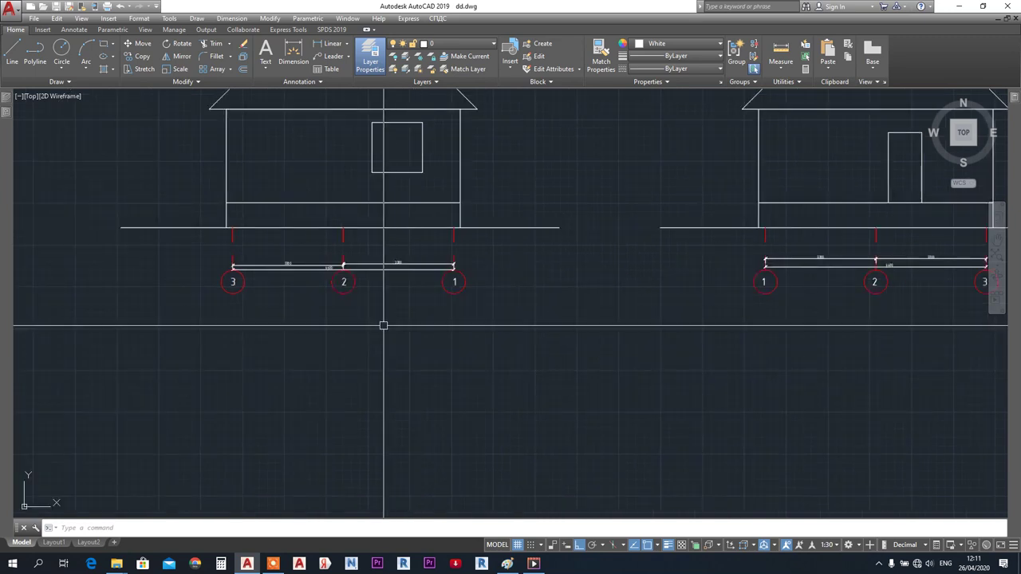
- Copy axes A and B with their bubbles and dimension horizontally from the floor plan to the empty area beside it
scroll(463, 302, down, 1)
middle_drag(390, 292, 540, 284)
middle_drag(264, 296, 648, 295)
scroll(422, 264, down, 1)
scroll(156, 356, up, 1)
middle_drag(282, 344, 371, 335)
scroll(339, 335, up, 2)
middle_drag(312, 354, 481, 321)
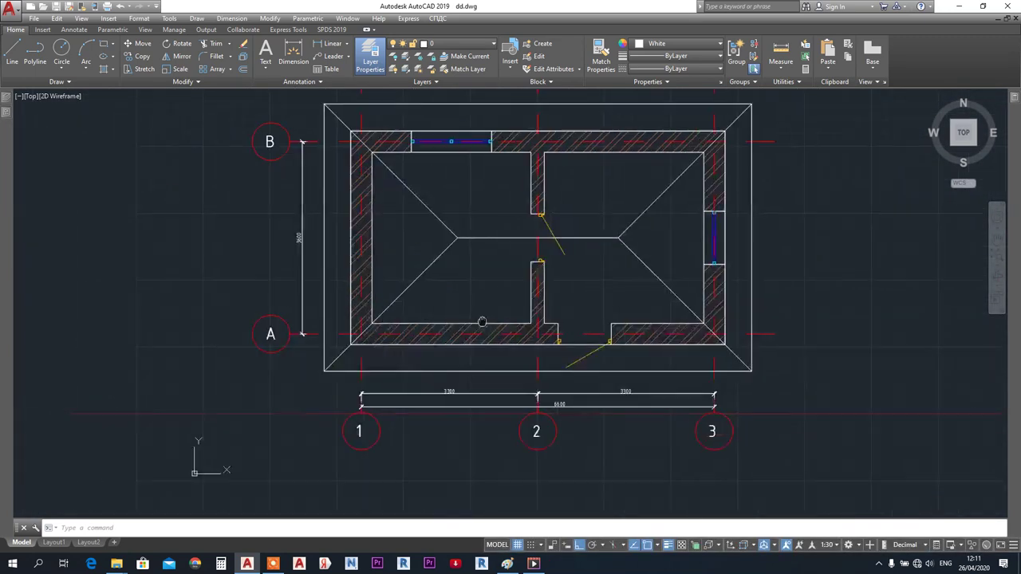
click(308, 359)
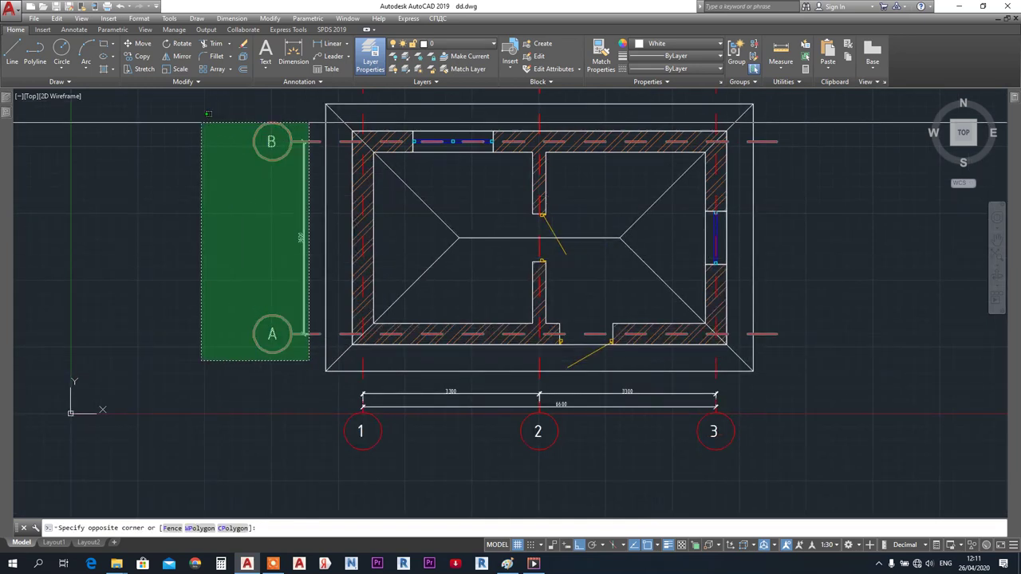
click(207, 114)
scroll(188, 180, down, 3)
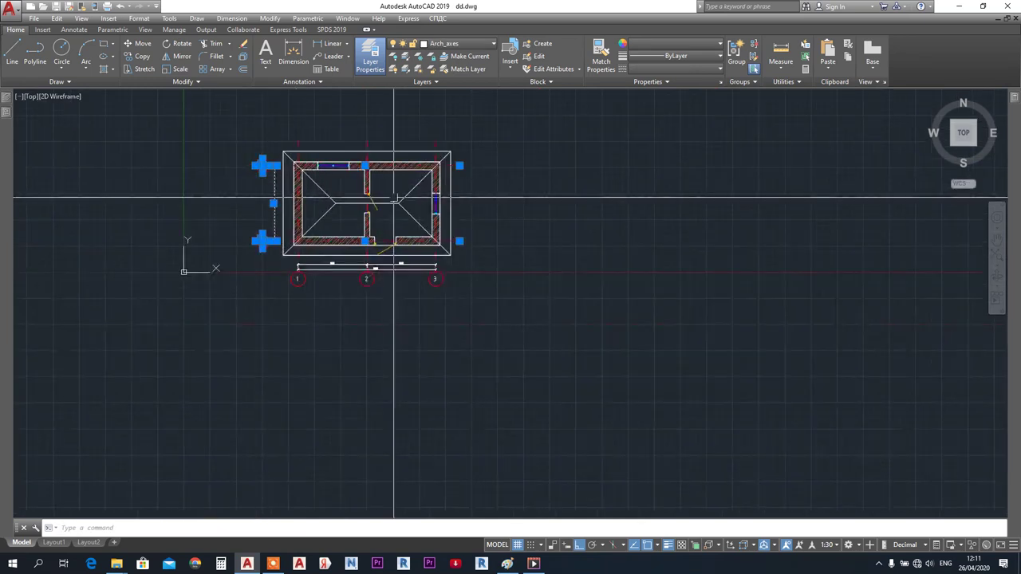
click(140, 55)
scroll(476, 282, down, 2)
click(409, 293)
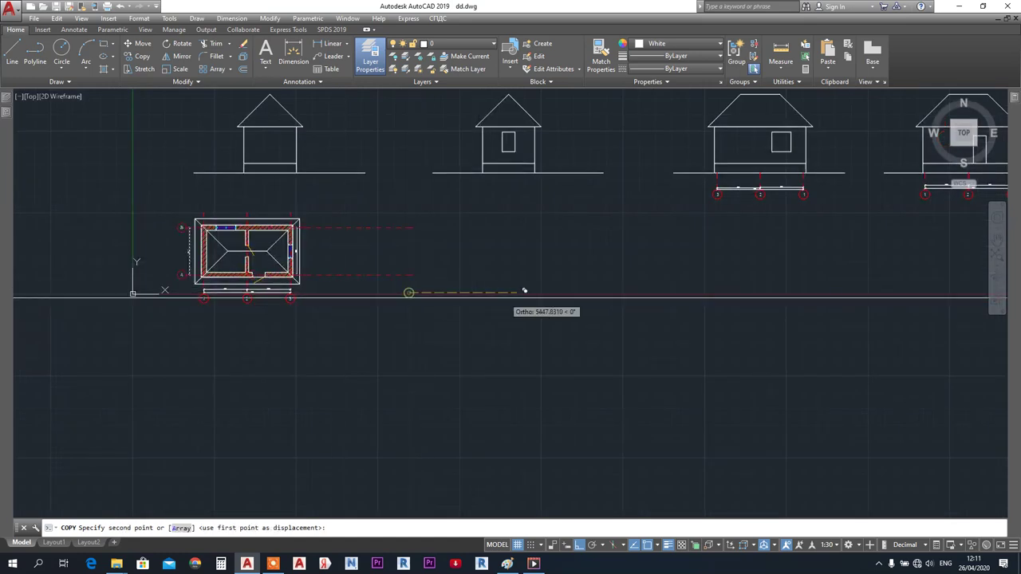
click(652, 299)
scroll(455, 249, up, 2)
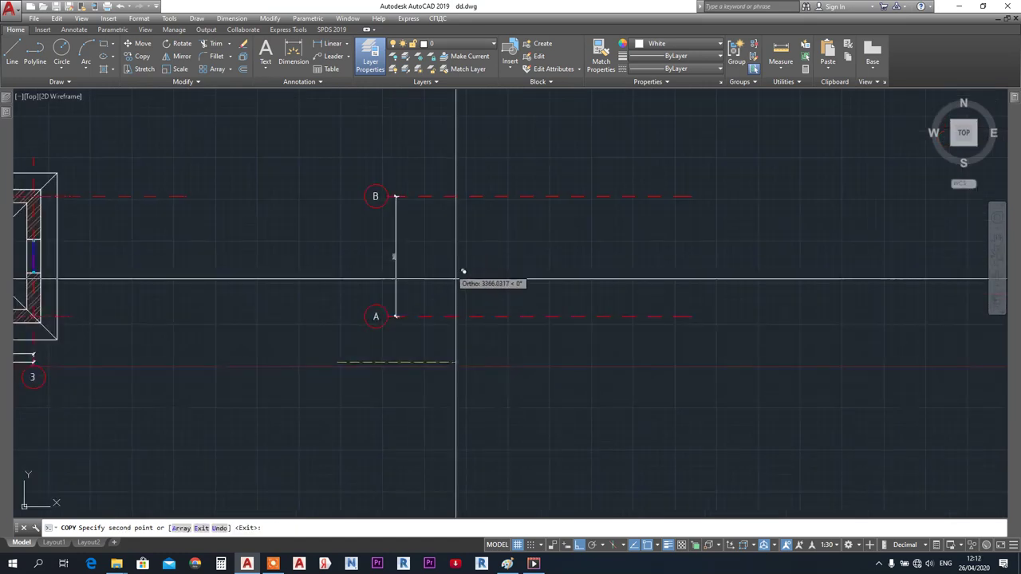
key(Escape)
- Rotate the copied A–B axis group 90° so the axes stand vertically with their bubbles at the lower ends
click(298, 154)
click(721, 405)
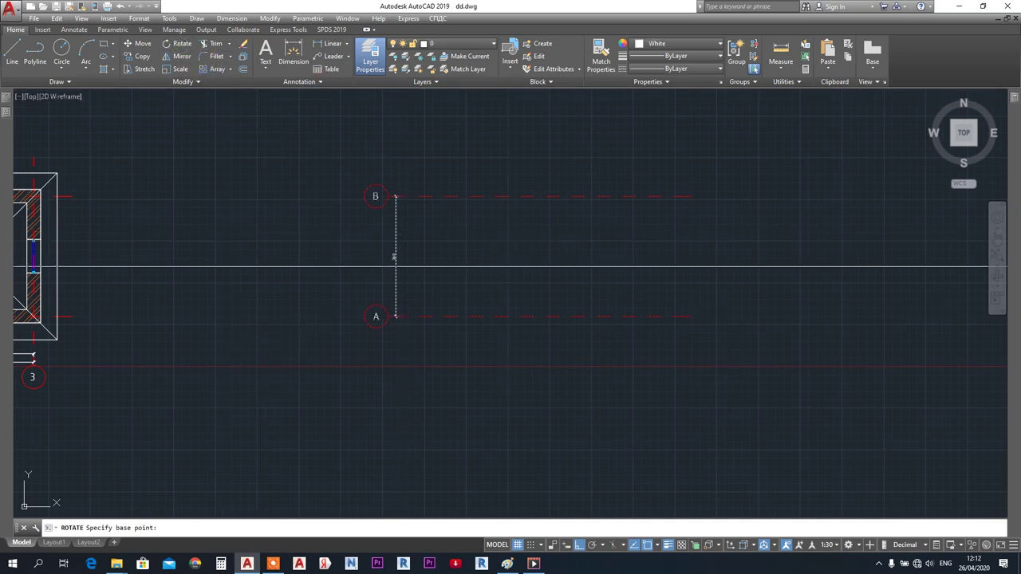
click(504, 277)
click(512, 165)
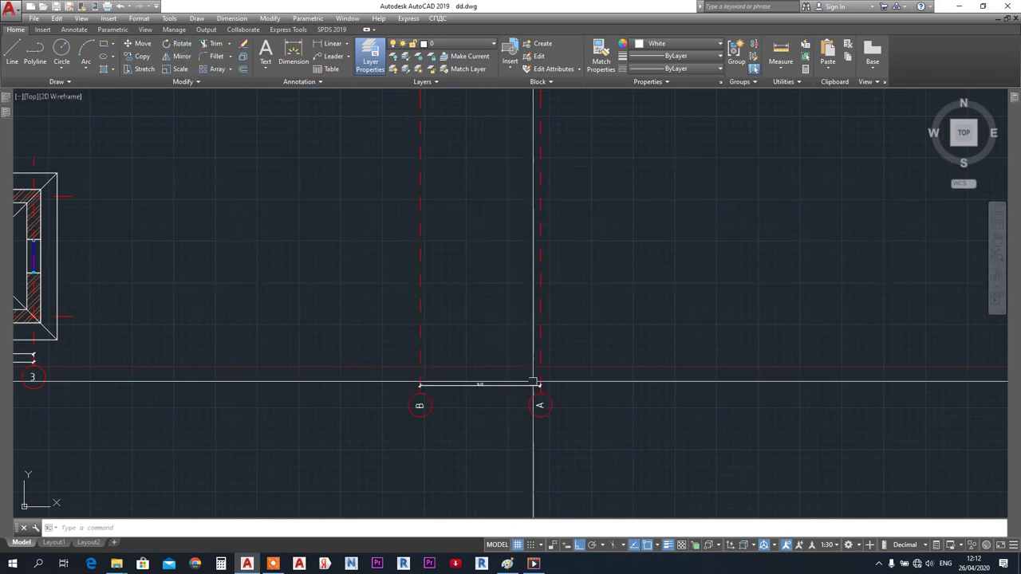
- Rotate the letter A upright about the centre of its axis bubble
scroll(535, 415, up, 10)
click(491, 293)
click(386, 204)
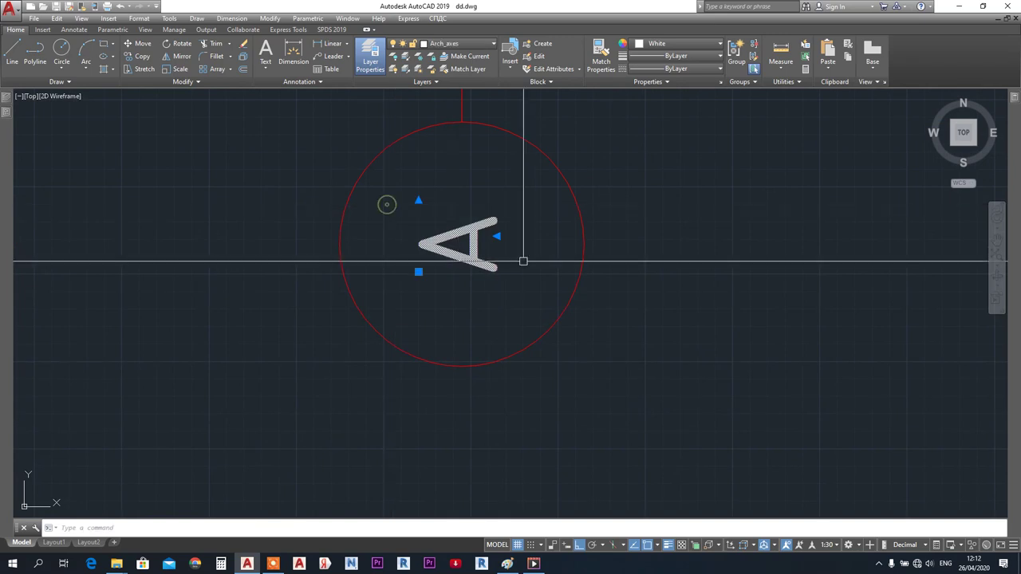
click(176, 46)
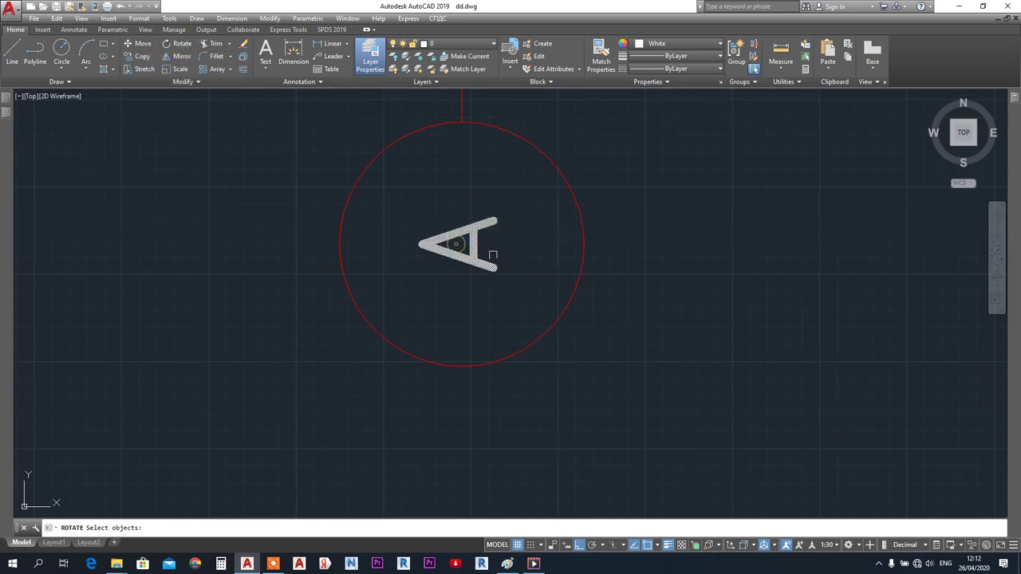
key(Return)
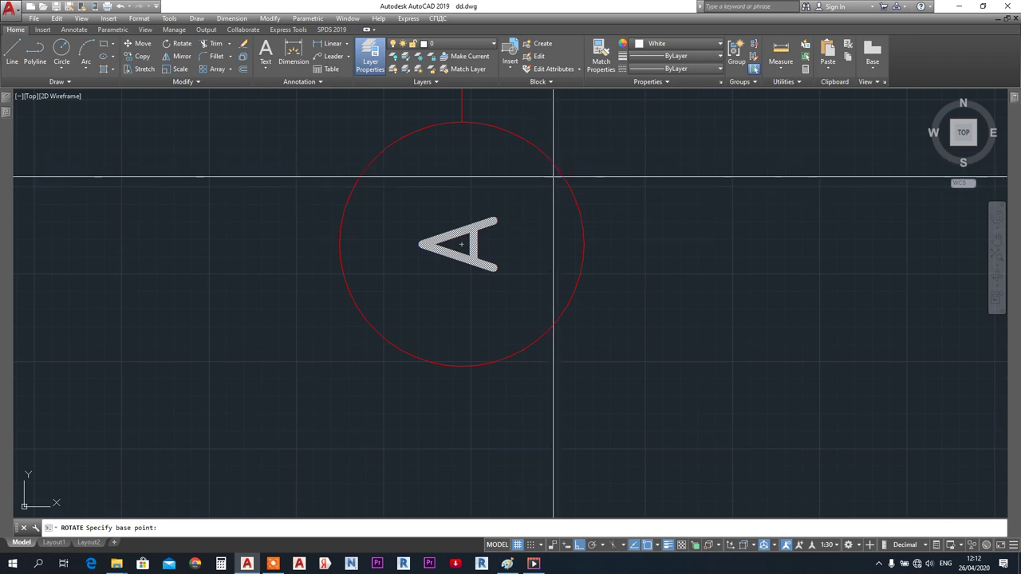
click(461, 245)
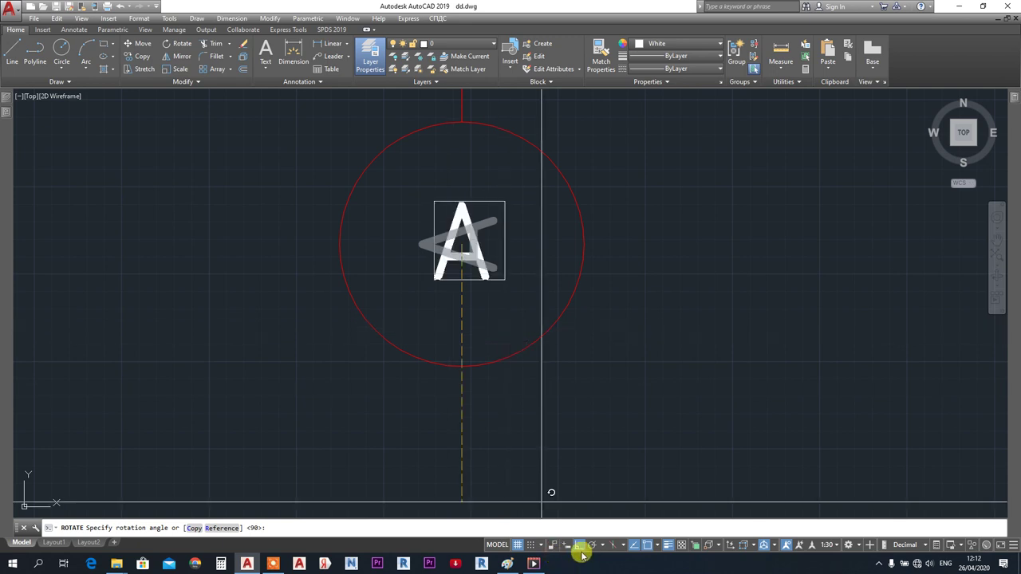
key(Escape)
- Rotate the letter B upright about the centre of its axis bubble
scroll(584, 254, up, 2)
scroll(580, 264, down, 7)
scroll(461, 257, up, 3)
scroll(581, 288, up, 3)
middle_drag(590, 298, 329, 243)
click(526, 273)
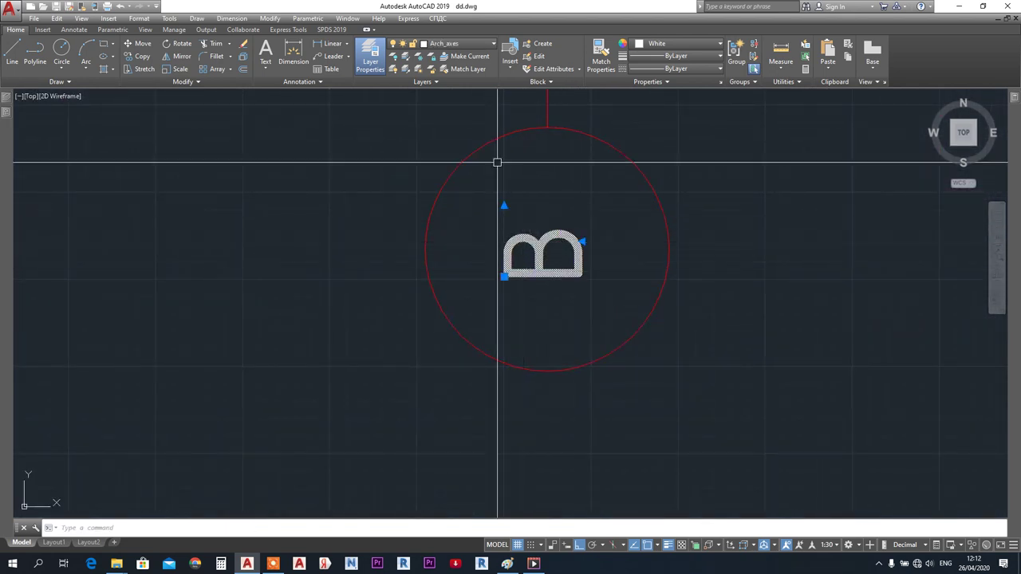
click(175, 48)
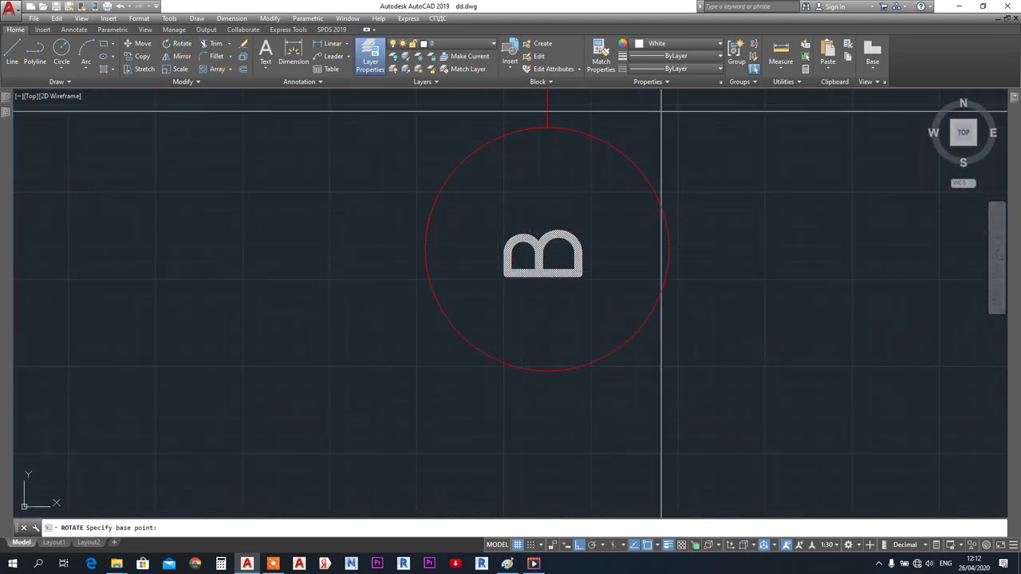
click(547, 254)
click(556, 337)
scroll(518, 275, down, 6)
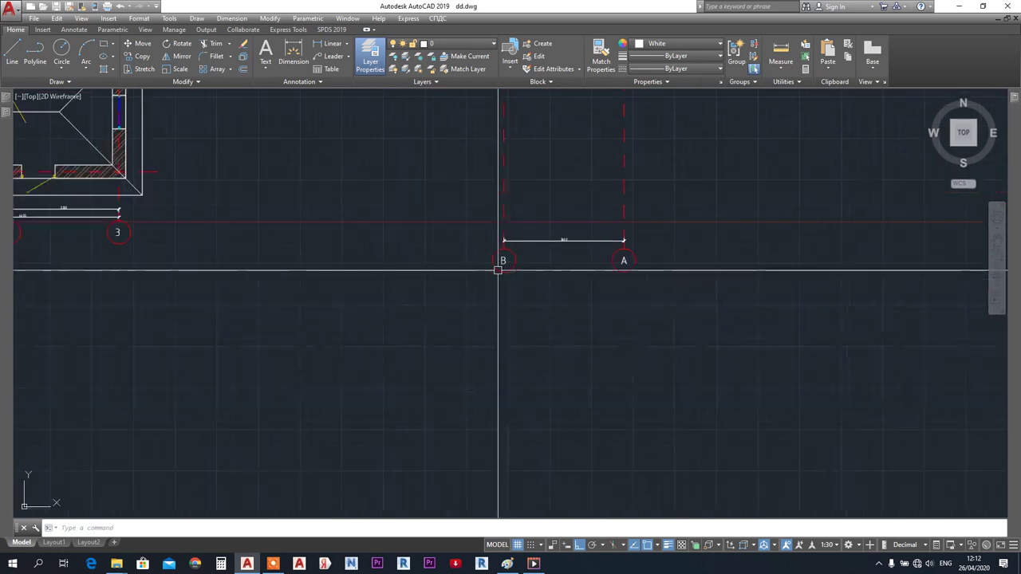
- Move the windowless gable elevation with its ground line horizontally away from above the plan, towards the gable elevation with the window
scroll(523, 286, down, 3)
scroll(388, 296, down, 1)
scroll(359, 296, up, 3)
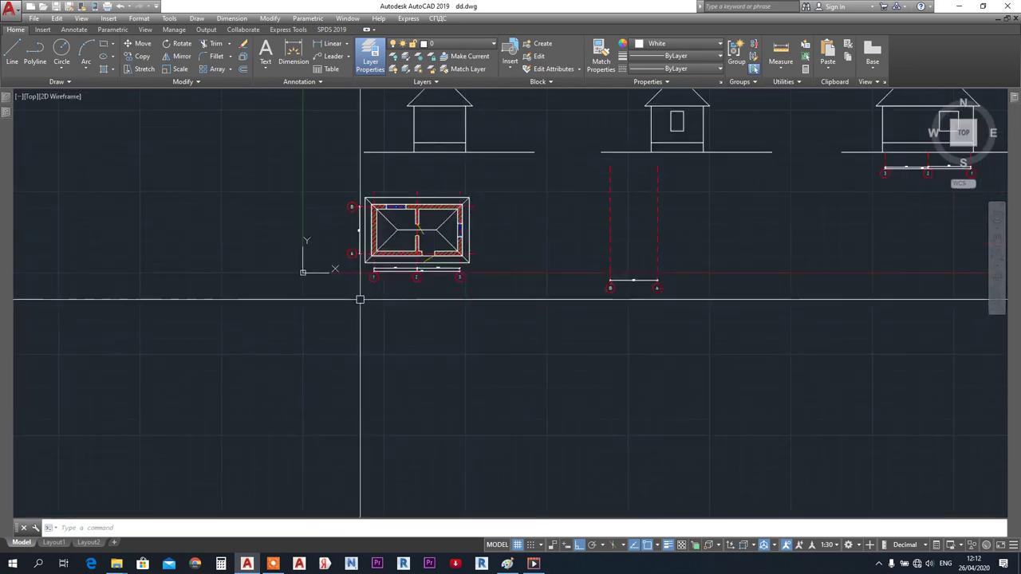
scroll(626, 310, up, 1)
middle_drag(524, 325, 662, 364)
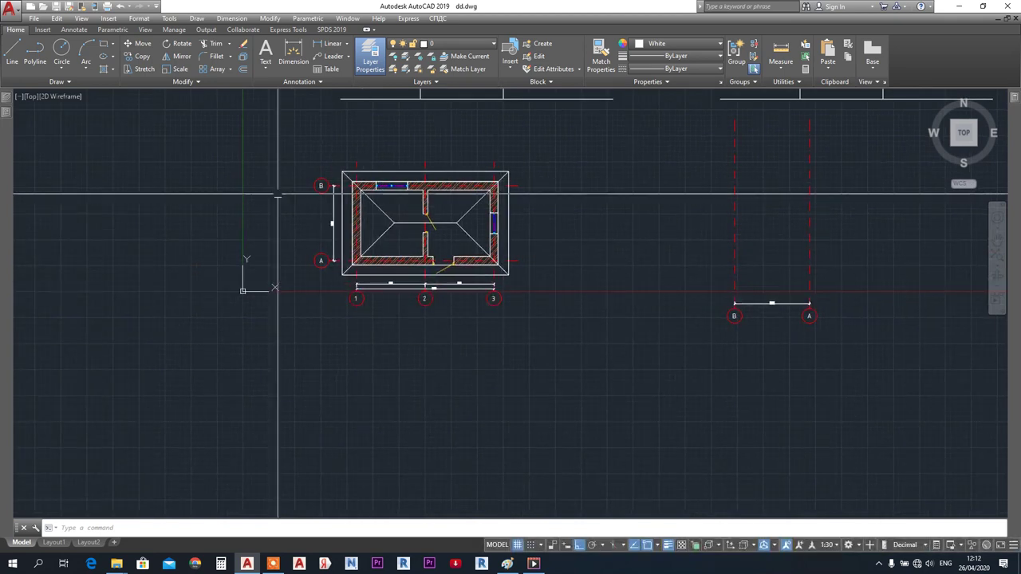
middle_drag(611, 327, 483, 487)
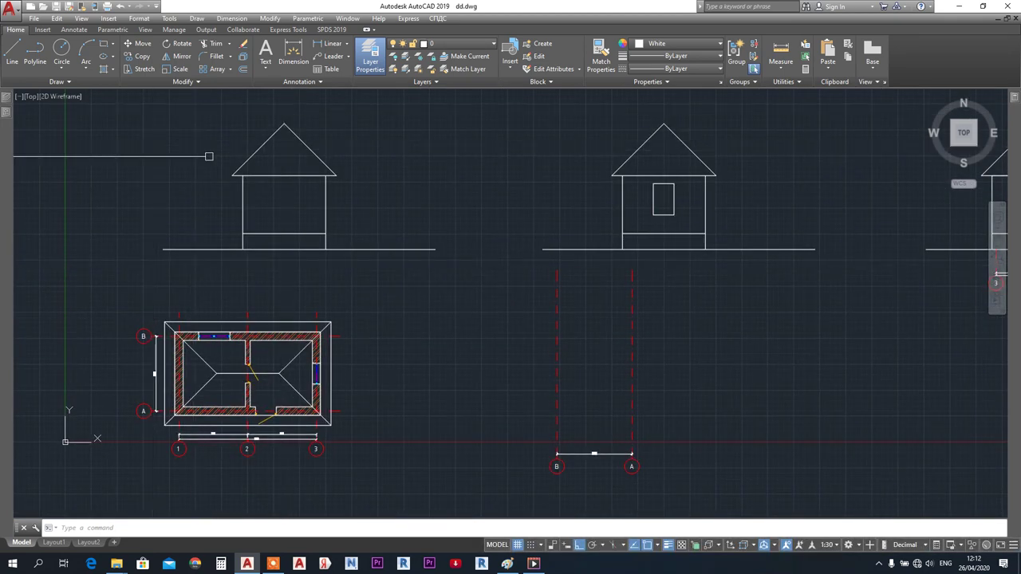
click(456, 277)
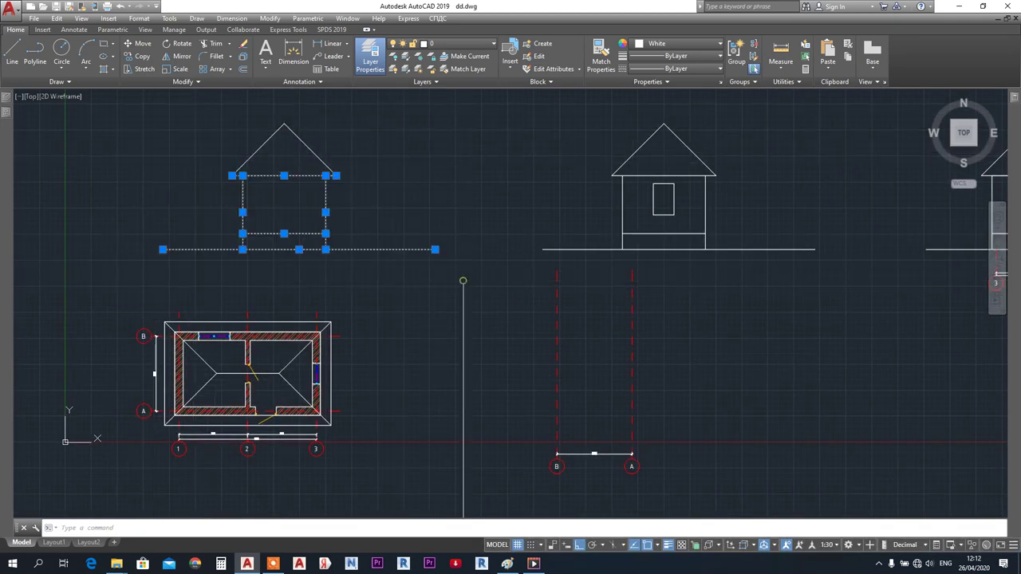
key(Escape)
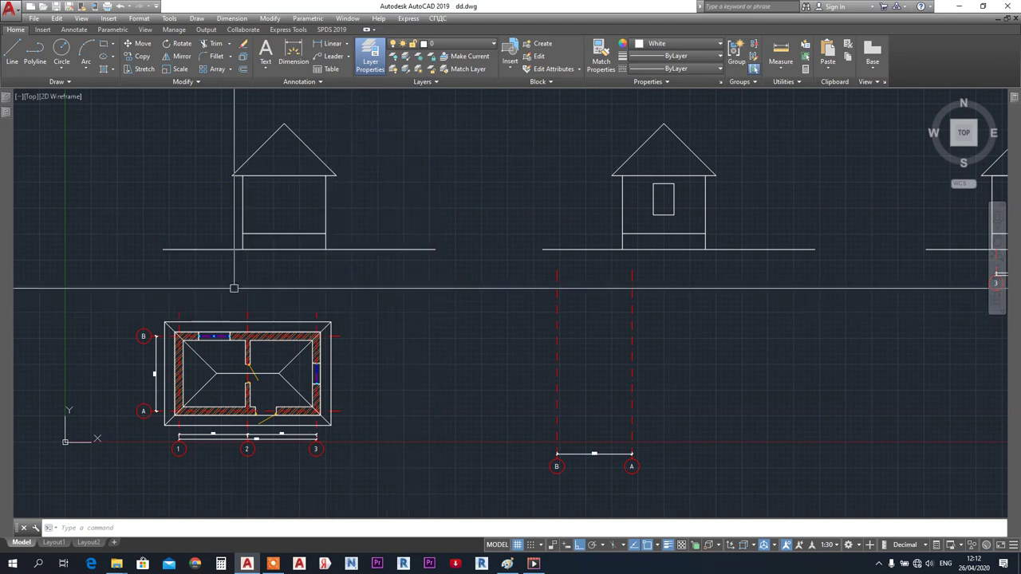
click(428, 273)
click(131, 123)
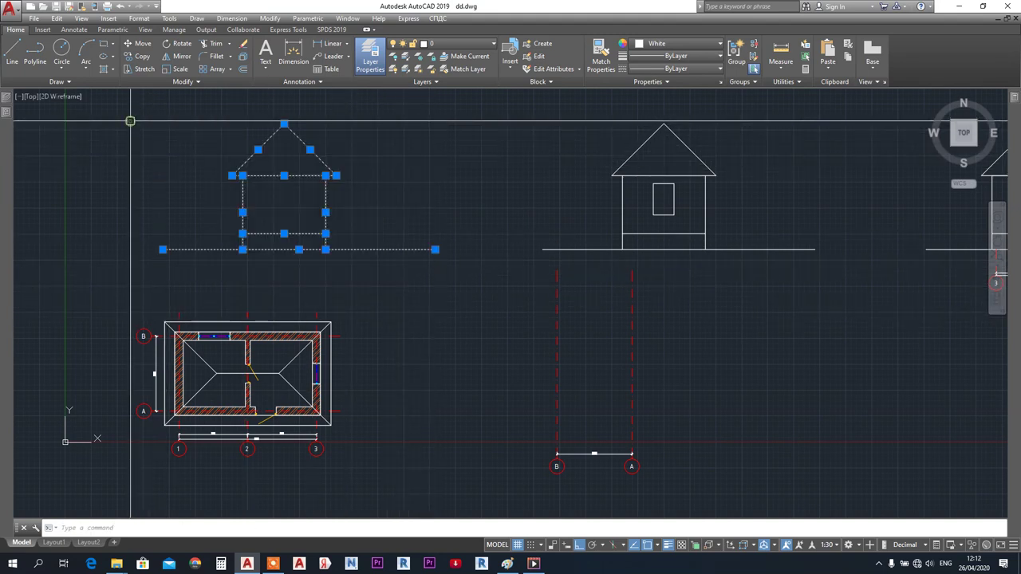
middle_drag(403, 312, 434, 313)
key(m)
key(Return)
click(375, 290)
click(516, 302)
- Move the gable elevation with the window horizontally towards the hip-roof elevations, separating its ground line from the windowless gable elevation's
scroll(586, 346, up, 1)
middle_drag(556, 345, 319, 372)
middle_drag(520, 346, 288, 376)
click(413, 304)
scroll(313, 267, down, 4)
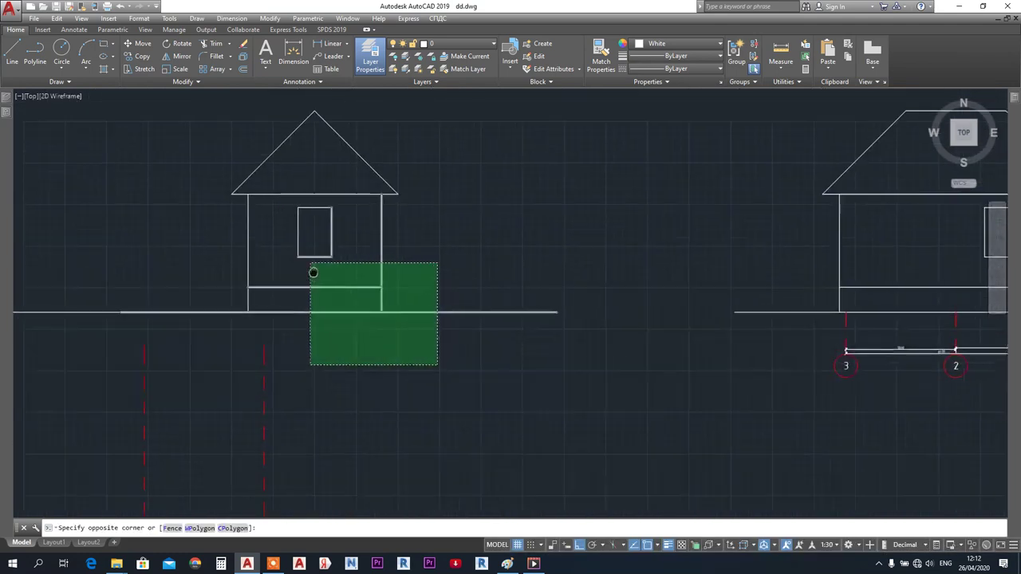
key(Escape)
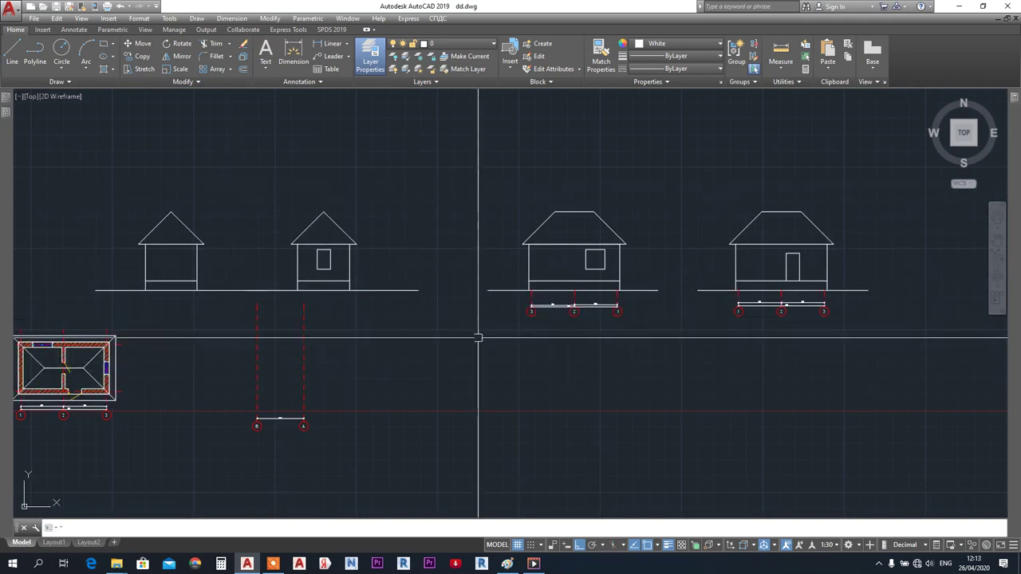
click(228, 186)
click(473, 339)
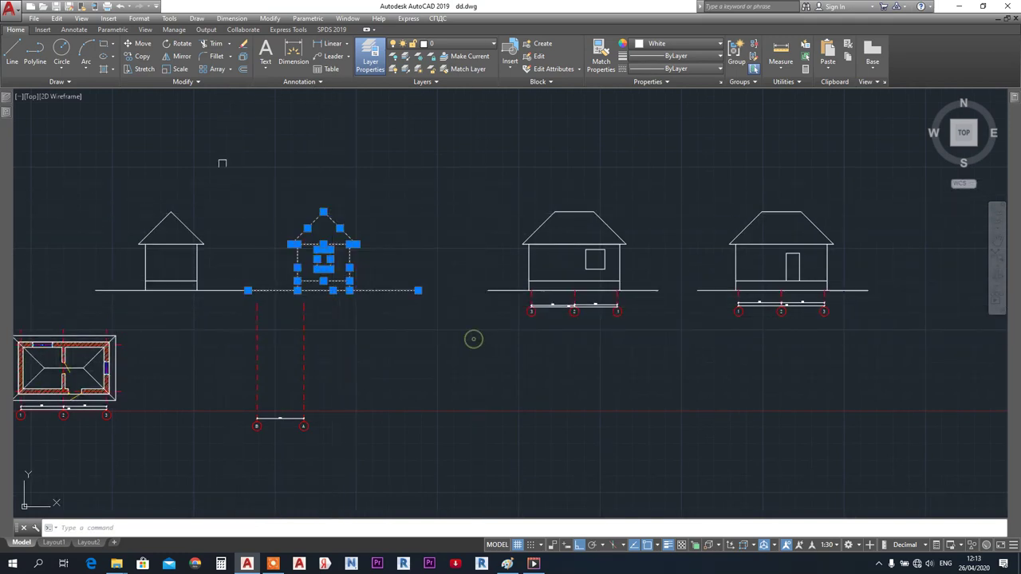
click(139, 44)
click(417, 348)
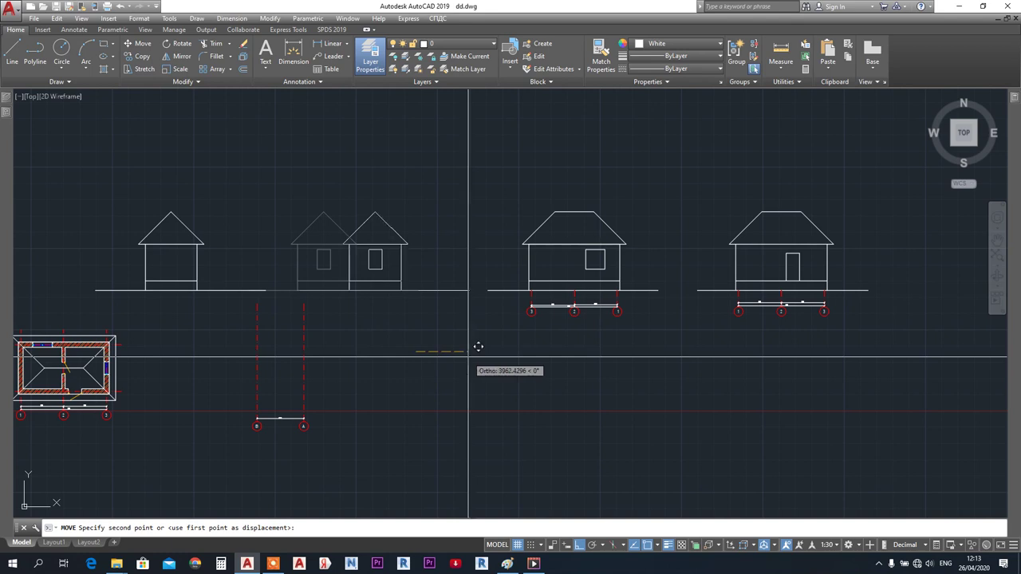
click(471, 357)
- Stretch the upper ends of the copied axes A and B vertically down to leave short axis lines above their dimension
middle_drag(378, 343, 512, 312)
scroll(536, 384, up, 2)
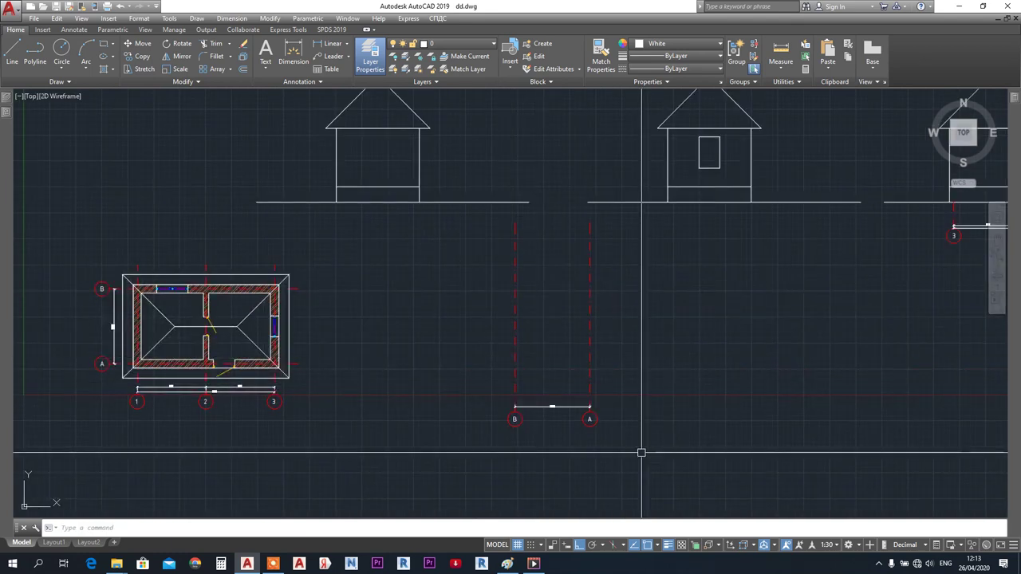
click(136, 69)
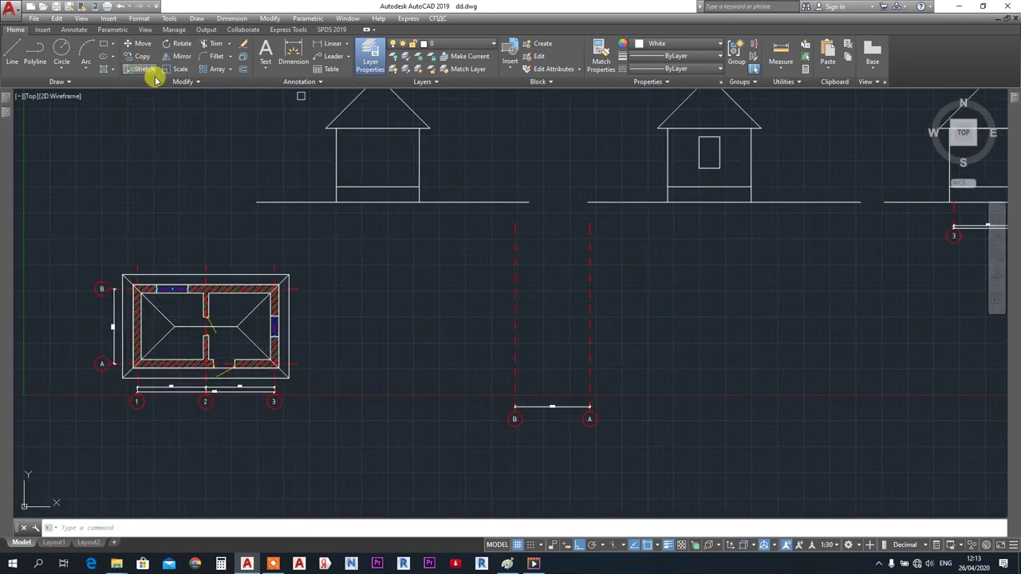
click(702, 272)
click(460, 213)
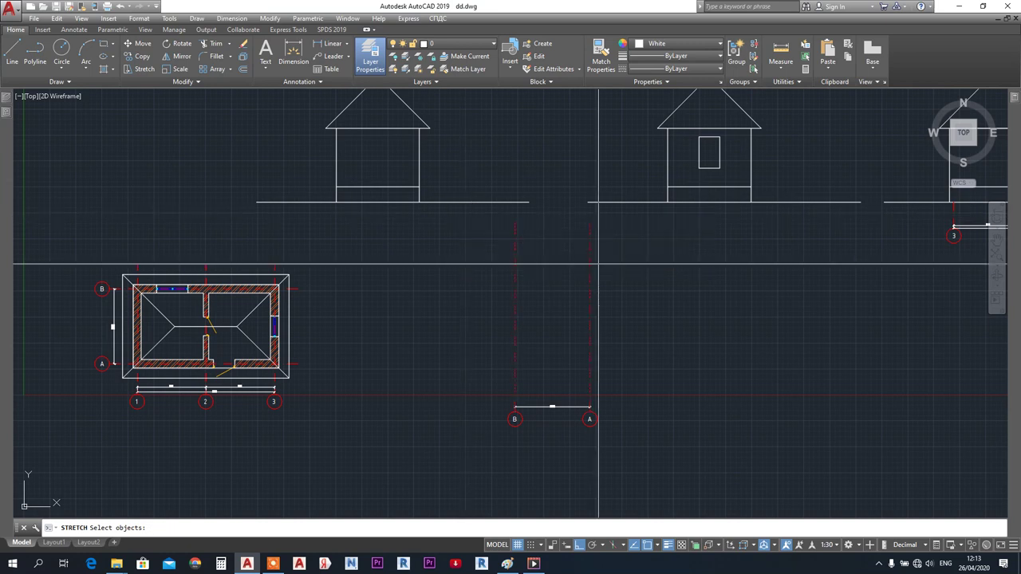
click(642, 254)
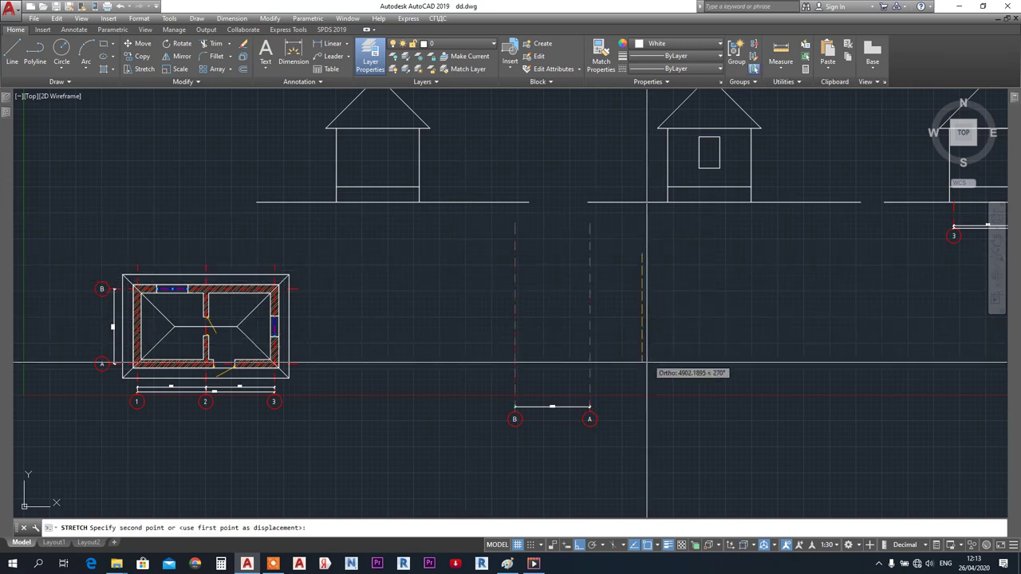
click(638, 406)
- Finish shortening axes A and B, and move them with their dimension, midpoint to midpoint, onto the windowless gable elevation's plinth line
click(649, 455)
click(473, 371)
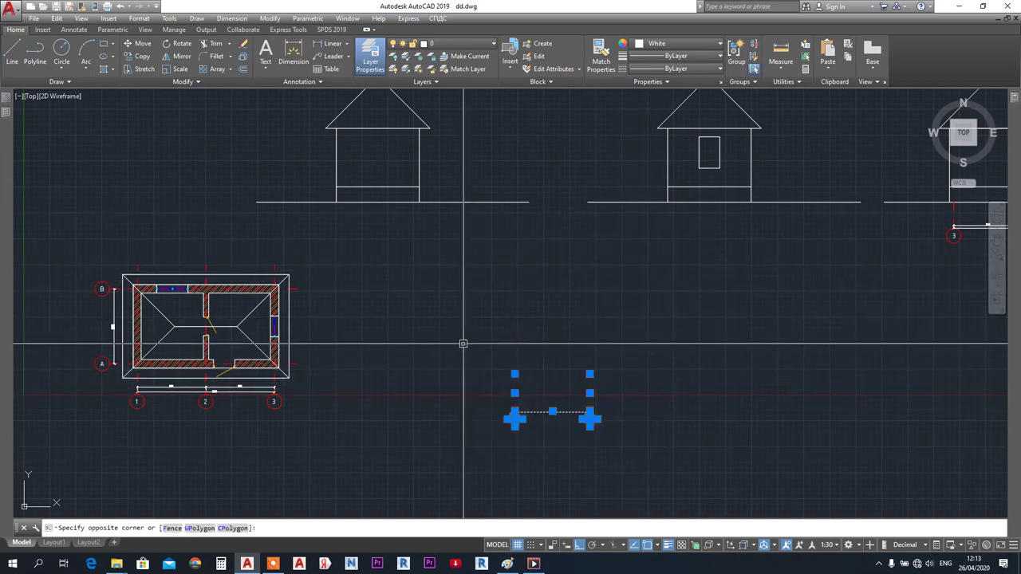
text(m)
key(Return)
scroll(571, 409, up, 10)
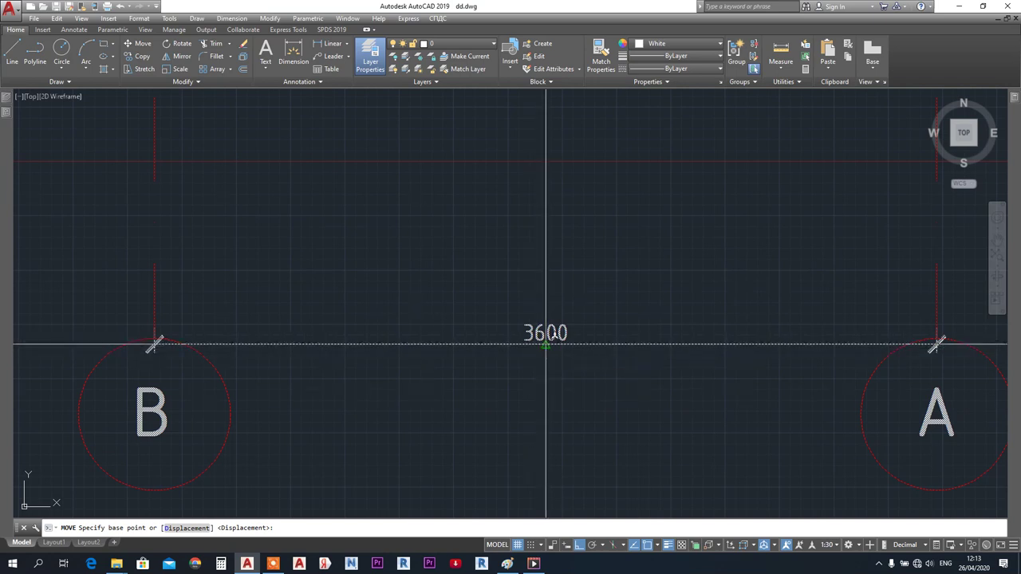
click(546, 345)
scroll(492, 346, down, 6)
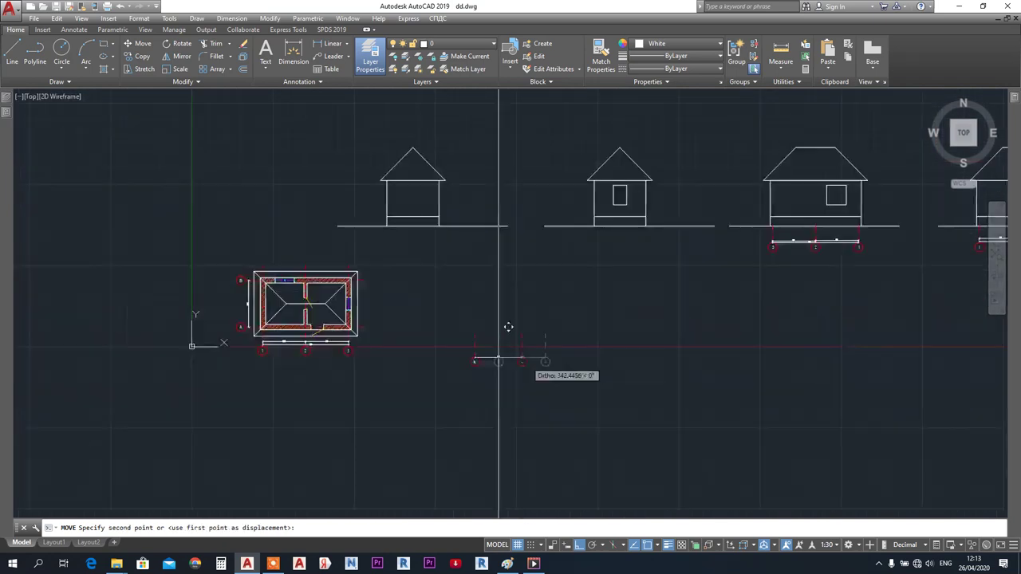
scroll(421, 234, up, 6)
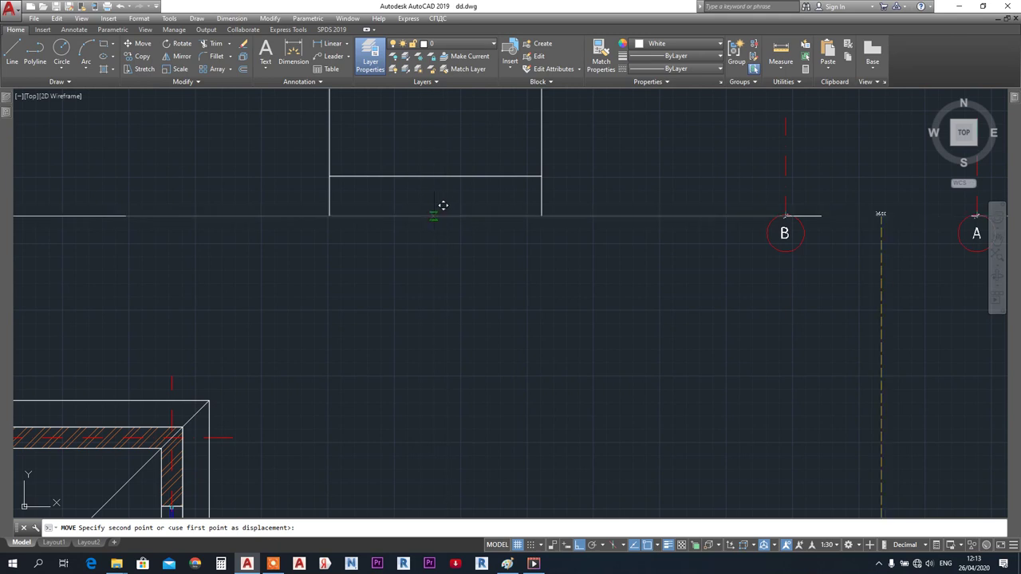
scroll(443, 205, down, 3)
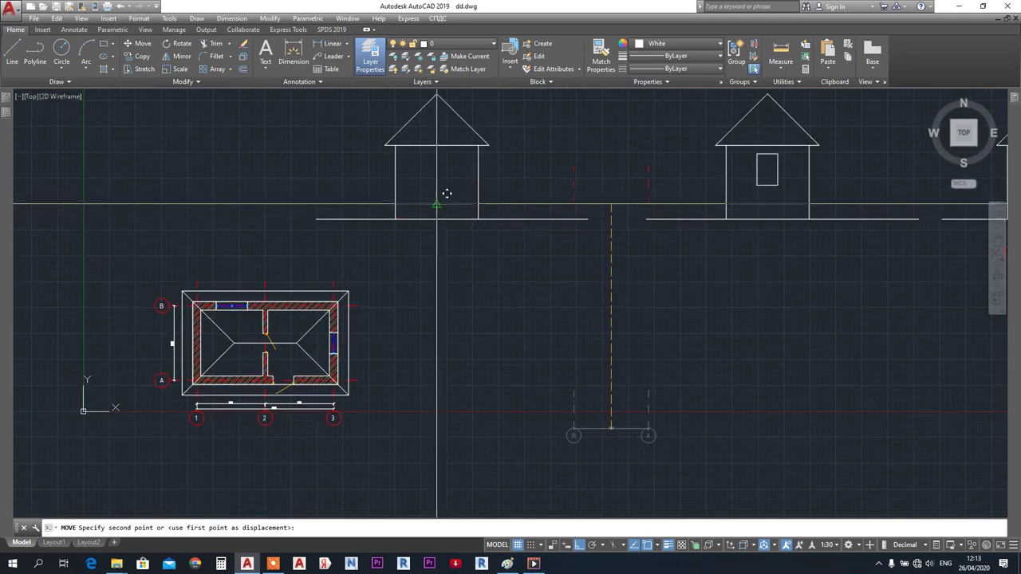
click(439, 203)
- Delete the plinth line of the windowless gable elevation
scroll(408, 253, up, 3)
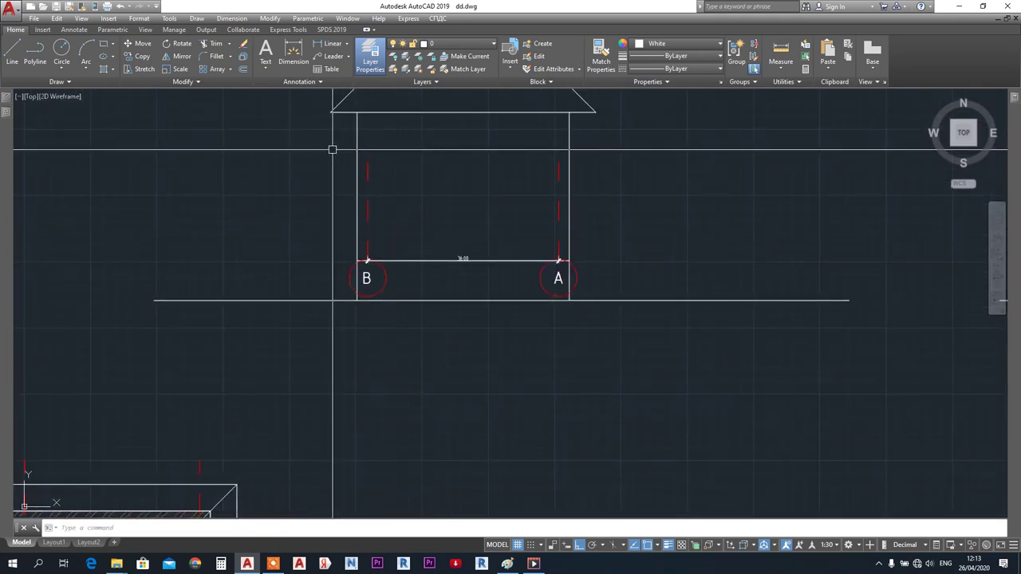
scroll(410, 255, up, 5)
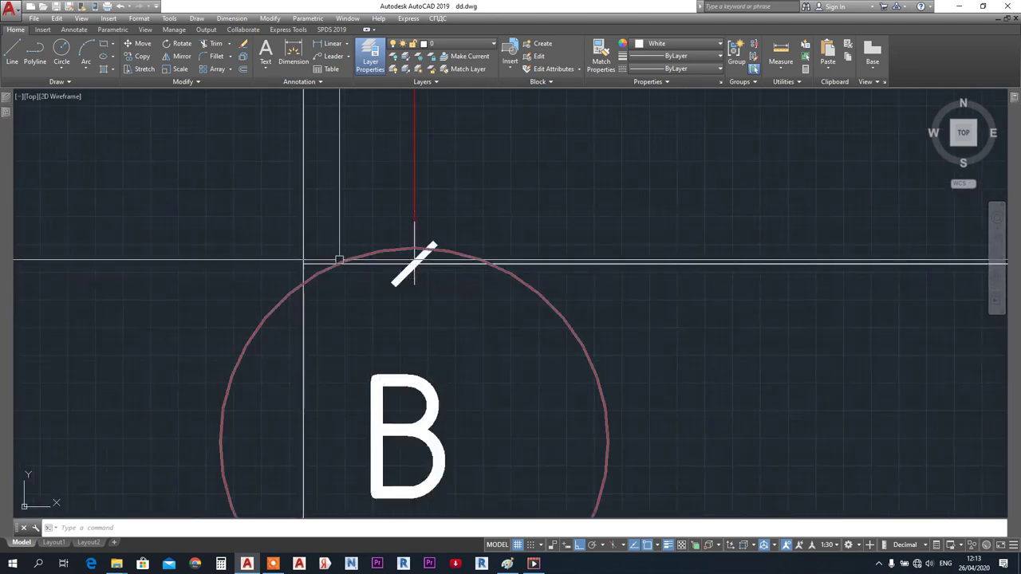
click(316, 260)
right_click(335, 172)
mouse_move(392, 222)
key(Escape)
scroll(383, 255, down, 8)
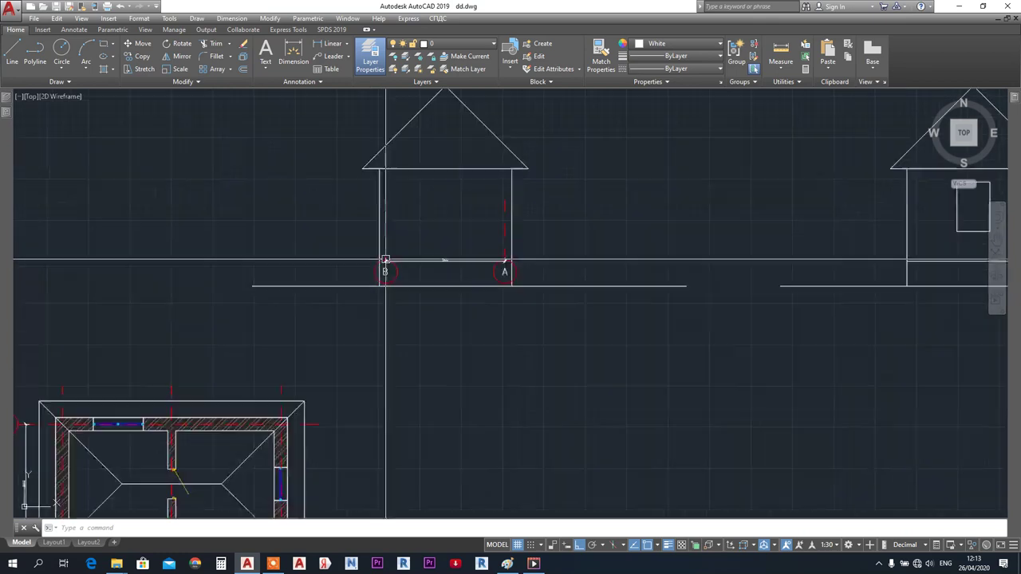
- Move axes A and B with their dimension vertically down, placing the bubbles below the windowless gable elevation's ground line
click(352, 186)
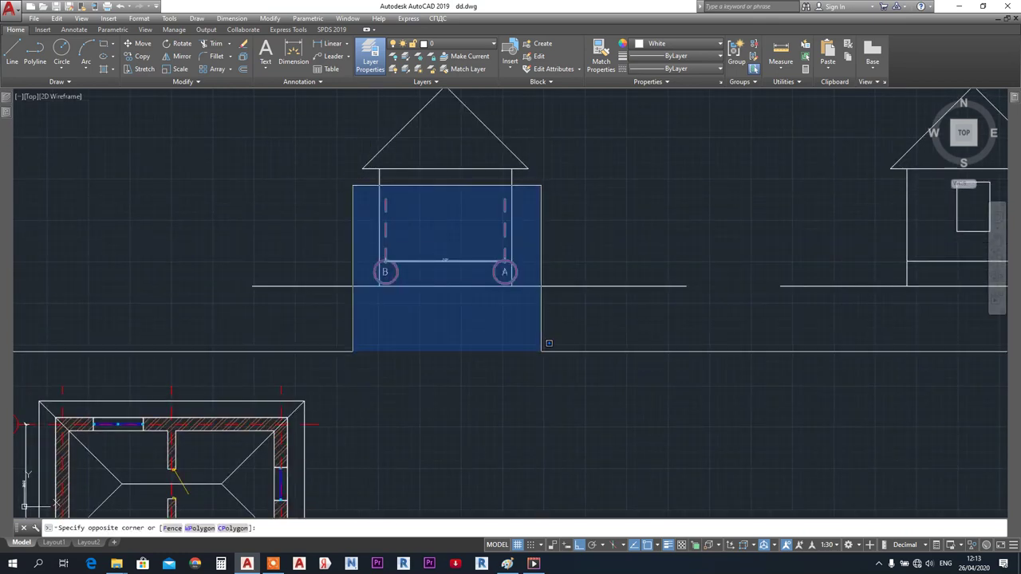
click(555, 349)
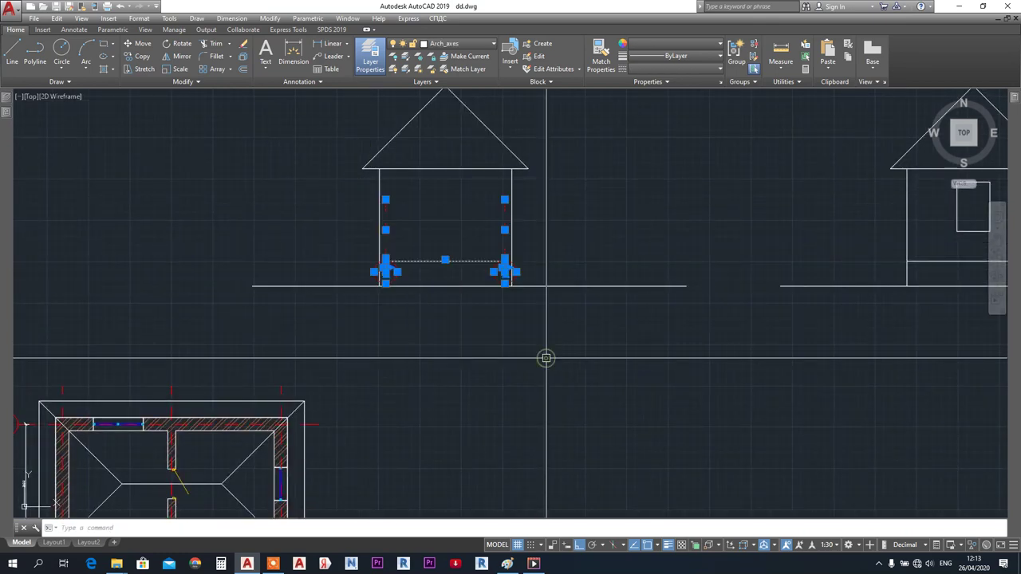
click(142, 44)
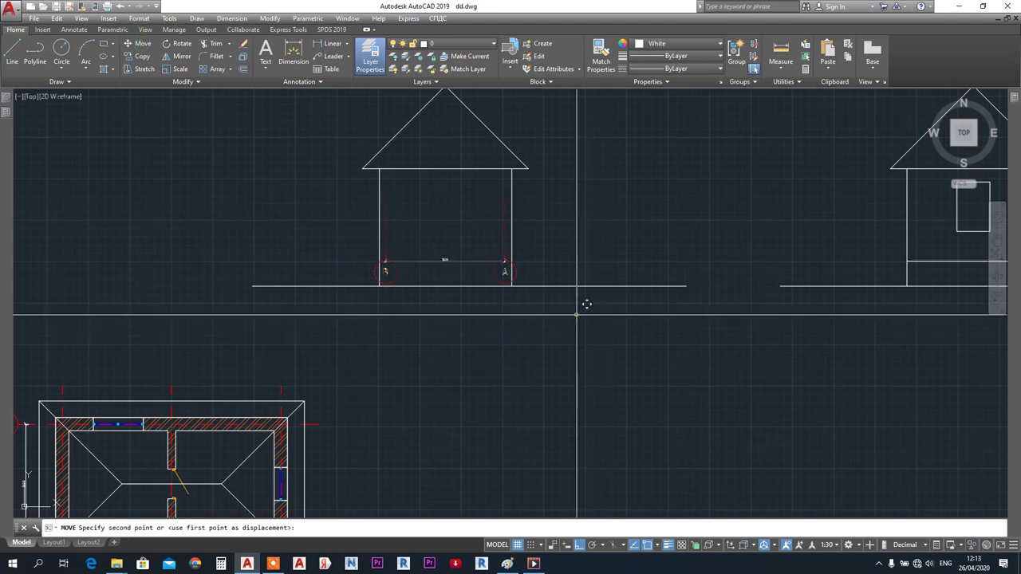
click(591, 353)
scroll(531, 337, down, 6)
scroll(670, 349, up, 2)
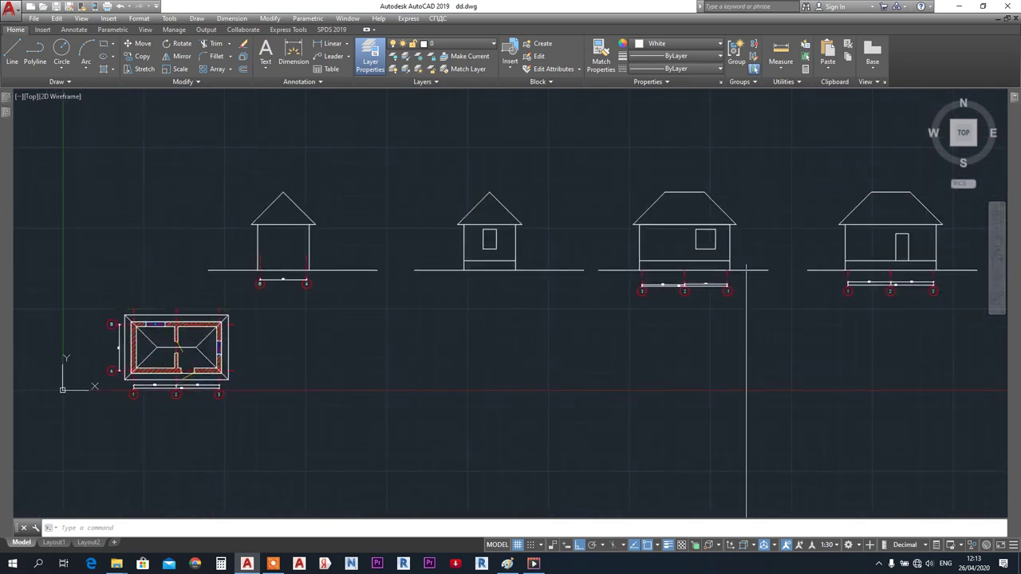
- Trim the parts of axis lines A and B that rise above the windowless gable elevation's ground line
scroll(718, 275, up, 8)
scroll(613, 357, down, 5)
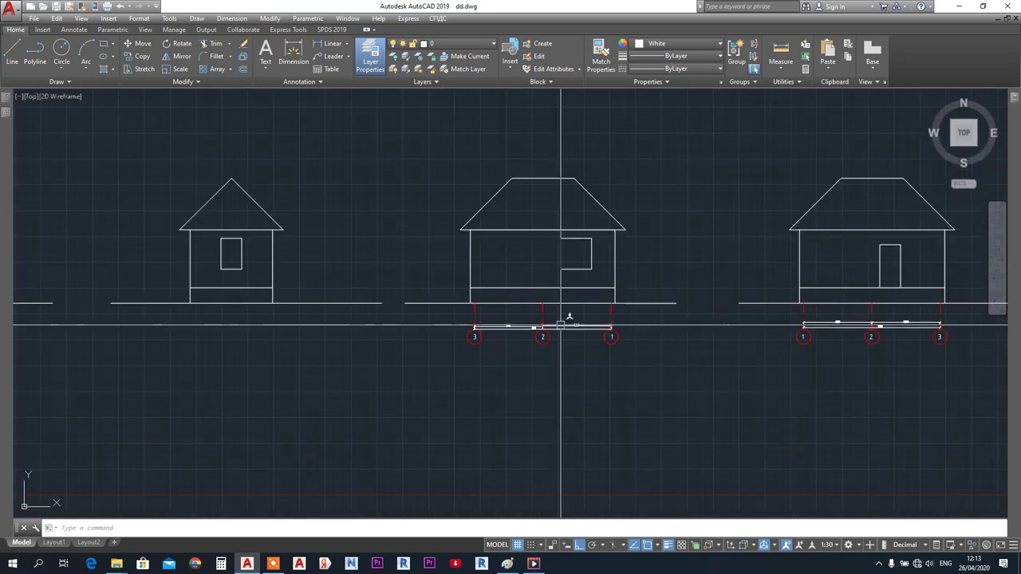
middle_drag(364, 324, 605, 327)
middle_drag(307, 344, 430, 346)
scroll(221, 315, up, 2)
click(114, 45)
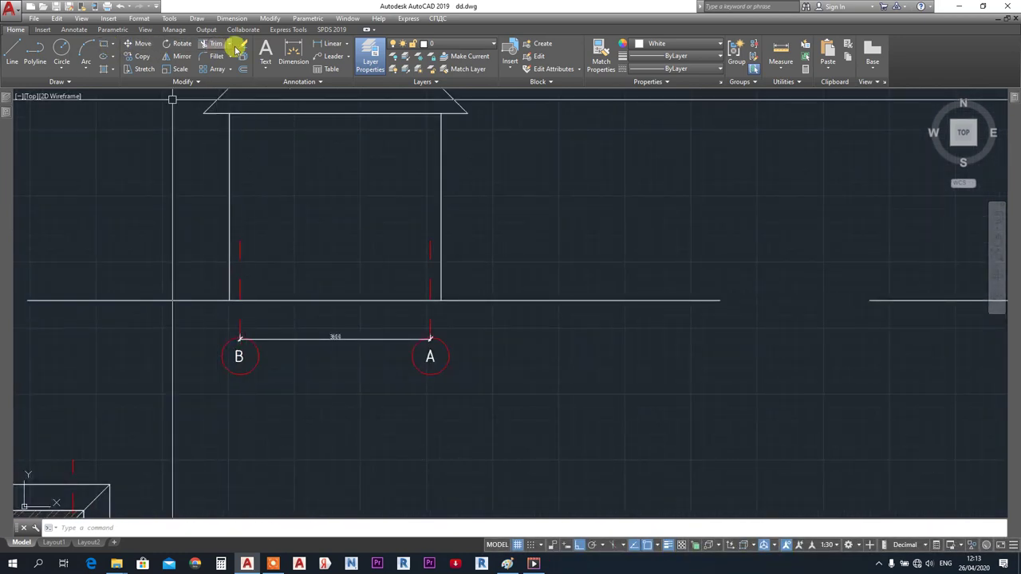
click(425, 256)
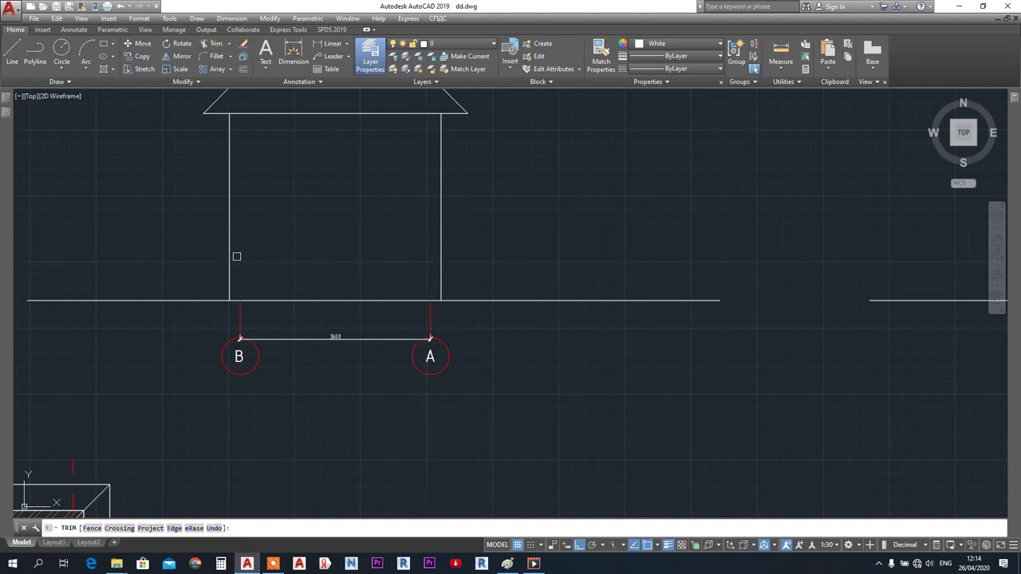
key(Escape)
- Mirror axes A and B with their dimension to the windowed gable elevation about the vertical line midway between both gables' facing walls, keeping the originals
scroll(236, 256, down, 6)
scroll(244, 304, up, 4)
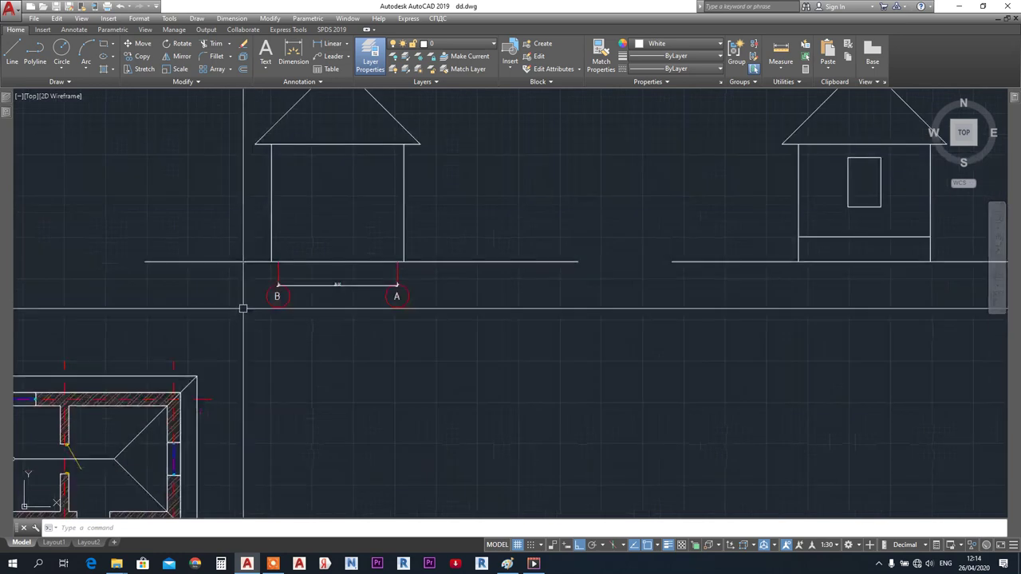
click(504, 373)
click(239, 280)
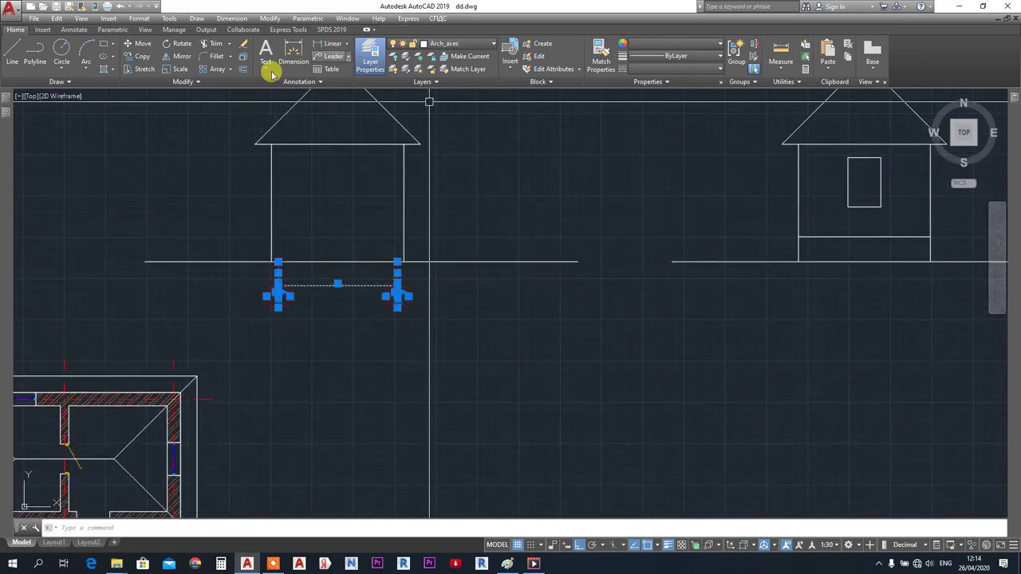
click(182, 57)
middle_drag(508, 226, 411, 229)
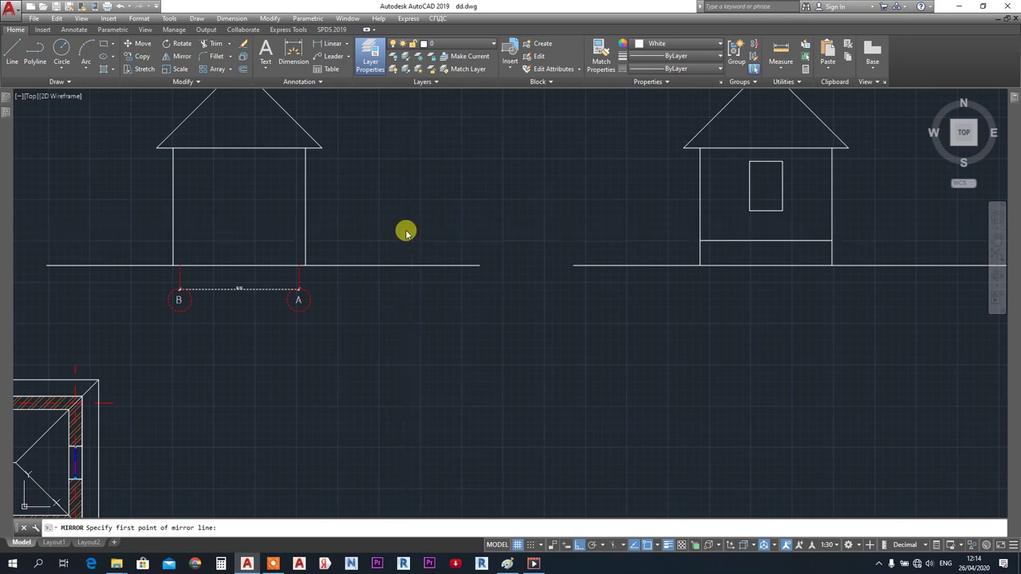
shift+right_click(404, 230)
click(466, 263)
click(306, 208)
click(700, 207)
click(504, 371)
key(Return)
- Erase the dimension between axes B and A beneath the windowless gable elevation
scroll(547, 337, down, 2)
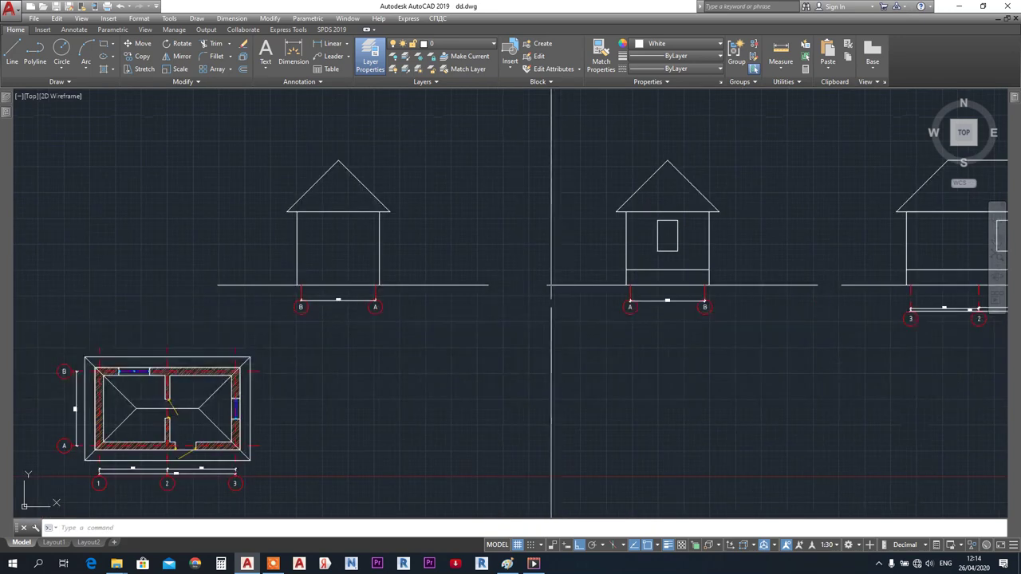
scroll(484, 324, up, 2)
scroll(290, 184, down, 3)
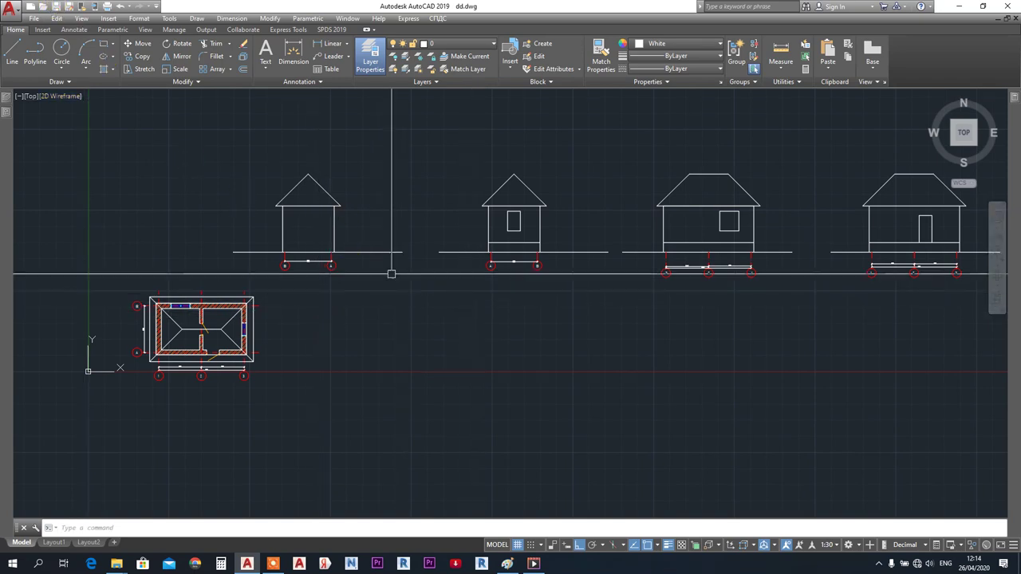
scroll(303, 262, up, 4)
scroll(303, 262, up, 3)
click(354, 257)
click(294, 216)
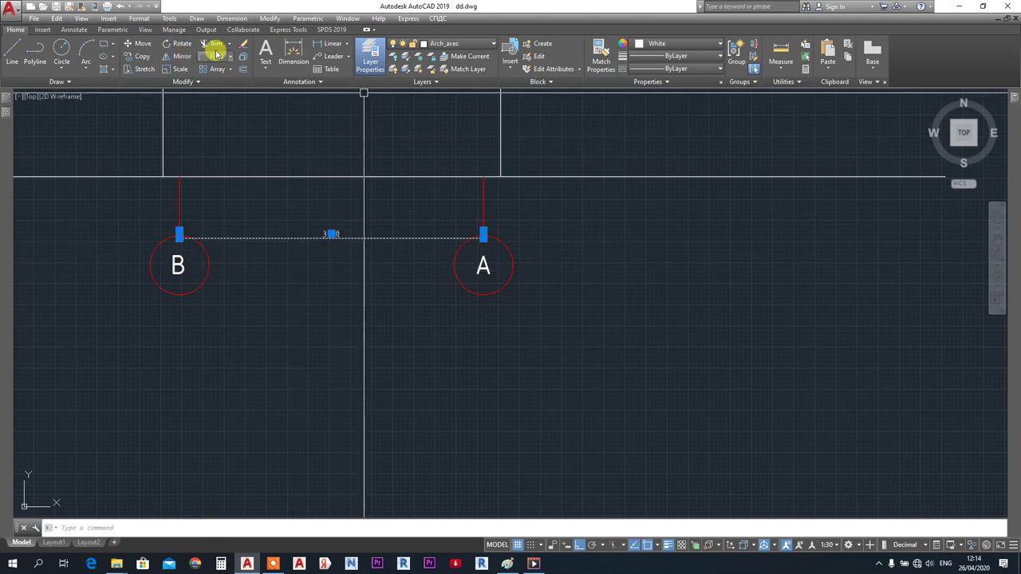
click(241, 46)
- Erase the dimension between axes A and B beneath the gable elevation with the window
scroll(247, 199, down, 7)
middle_drag(296, 242, 198, 259)
scroll(505, 226, up, 5)
click(504, 257)
click(473, 228)
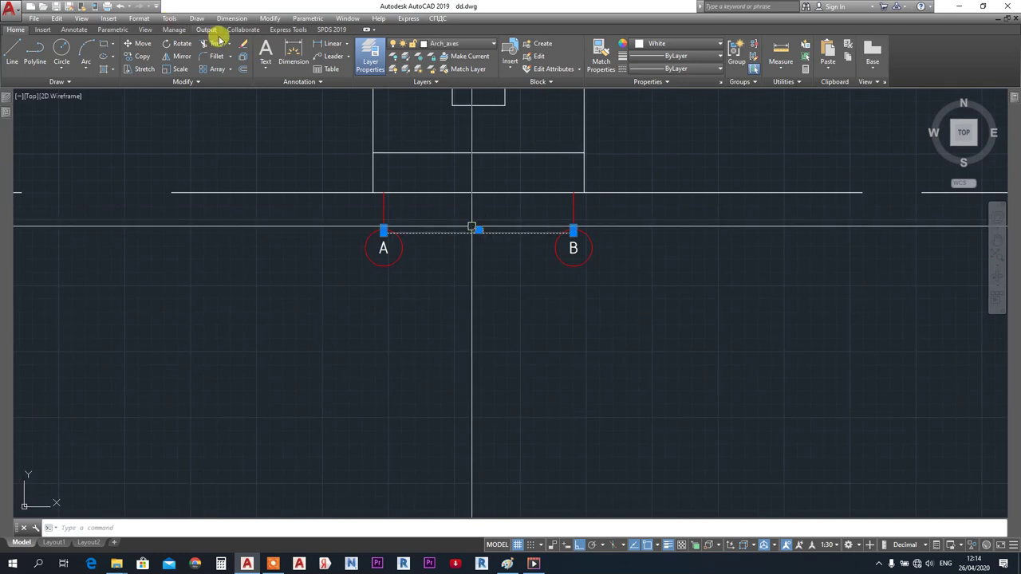
click(239, 46)
- Erase the three dimensions between axes 3, 2 and 1 beneath the hip-roof elevation with the window
scroll(281, 100, down, 2)
middle_drag(822, 202, 480, 209)
click(517, 232)
click(490, 192)
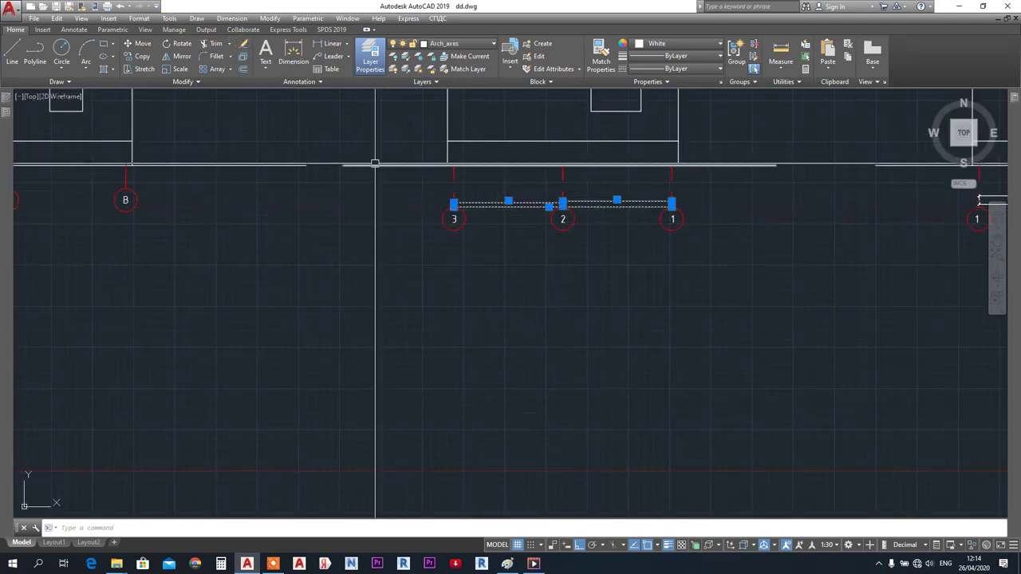
click(231, 51)
click(245, 46)
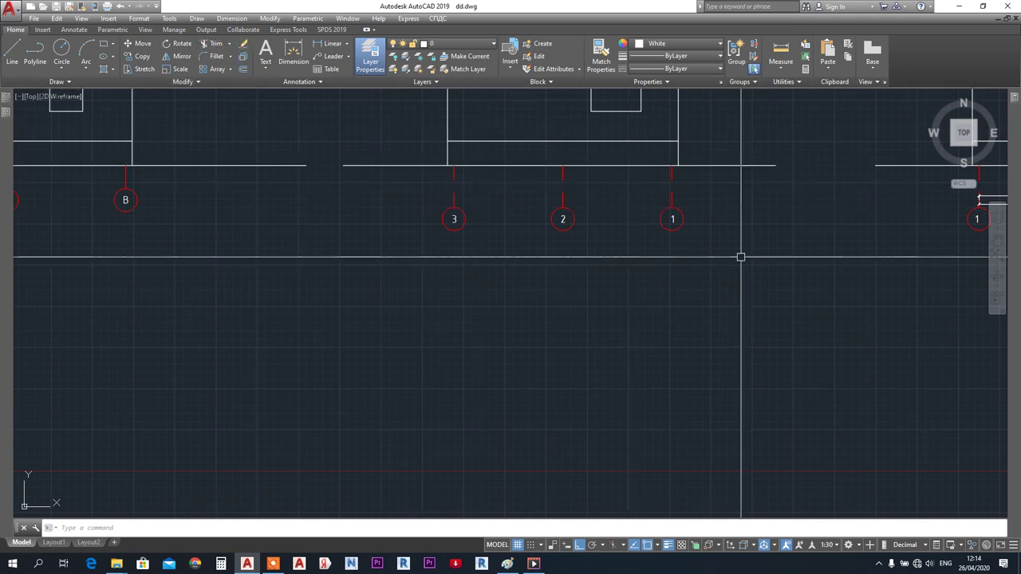
- Erase all dimensions between axes 1, 2 and 3 beneath the hip-roof elevation with the door
middle_drag(741, 257, 237, 244)
click(655, 224)
click(625, 175)
key(Delete)
click(527, 197)
click(508, 175)
click(243, 44)
key(space)
scroll(565, 268, up, 2)
middle_drag(534, 268, 747, 251)
scroll(553, 283, down, 1)
key(Escape)
- Draw a horizontal construction line through the lowest point of the gable elevations' A and B axis bubbles
scroll(513, 312, down, 10)
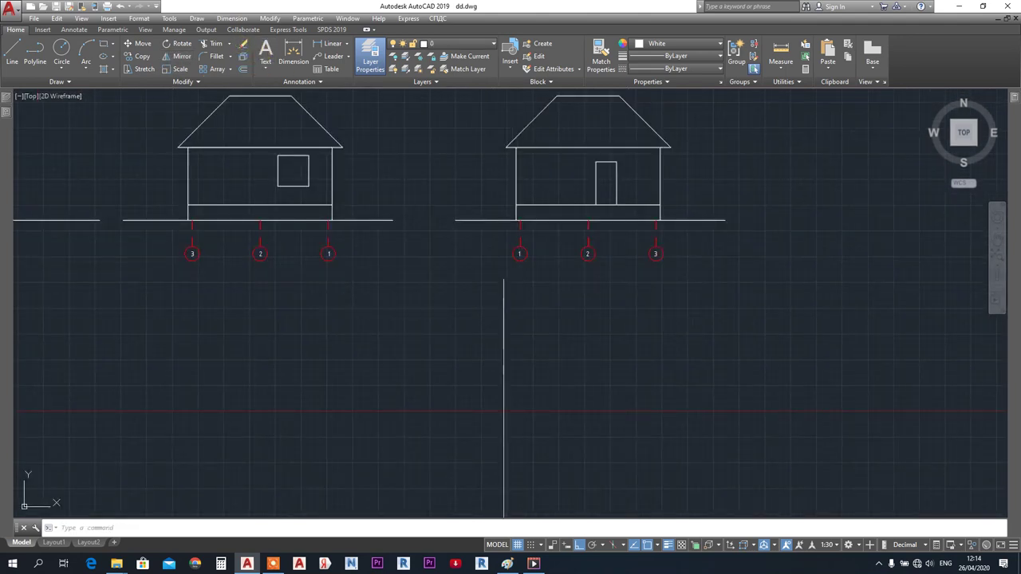
scroll(437, 273, up, 6)
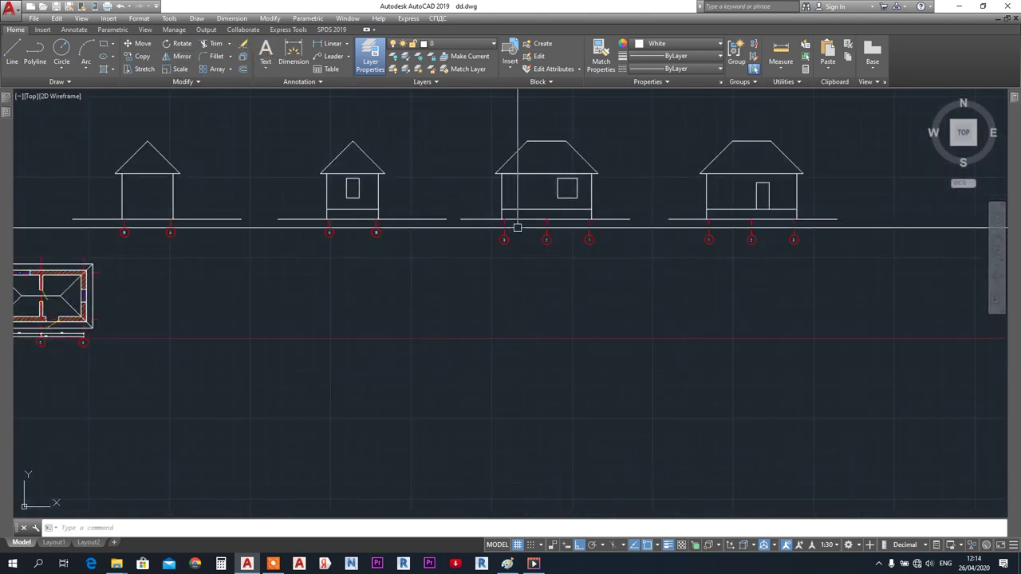
click(44, 83)
click(36, 94)
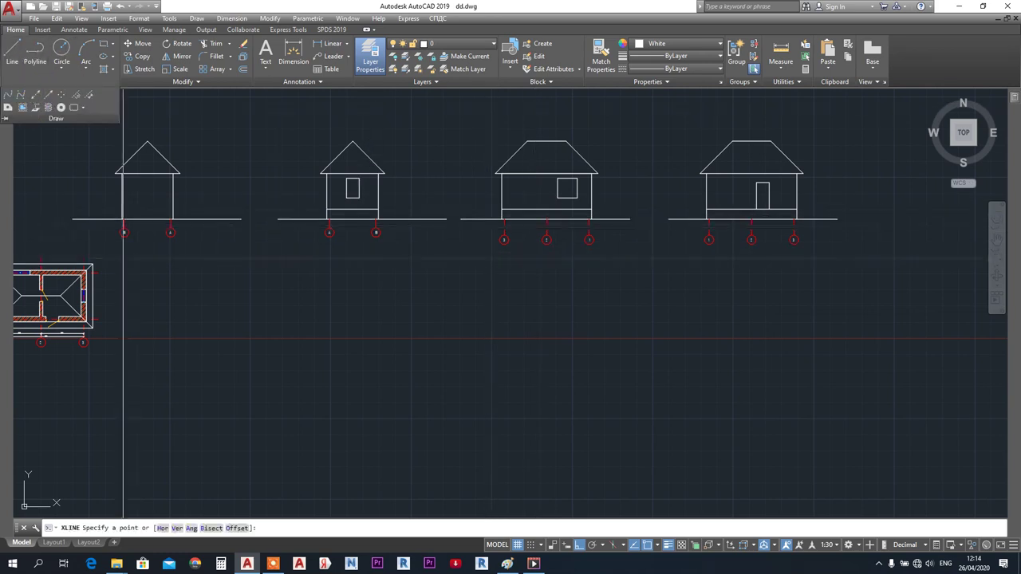
scroll(121, 259, up, 4)
click(127, 201)
click(287, 217)
key(Escape)
- Stretch axis bubbles 3, 2 and 1 of the windowed hip-roof elevation vertically up until their lowest points meet the construction line
scroll(291, 220, down, 5)
middle_drag(626, 230, 617, 232)
scroll(515, 224, up, 5)
click(144, 70)
click(778, 263)
click(412, 187)
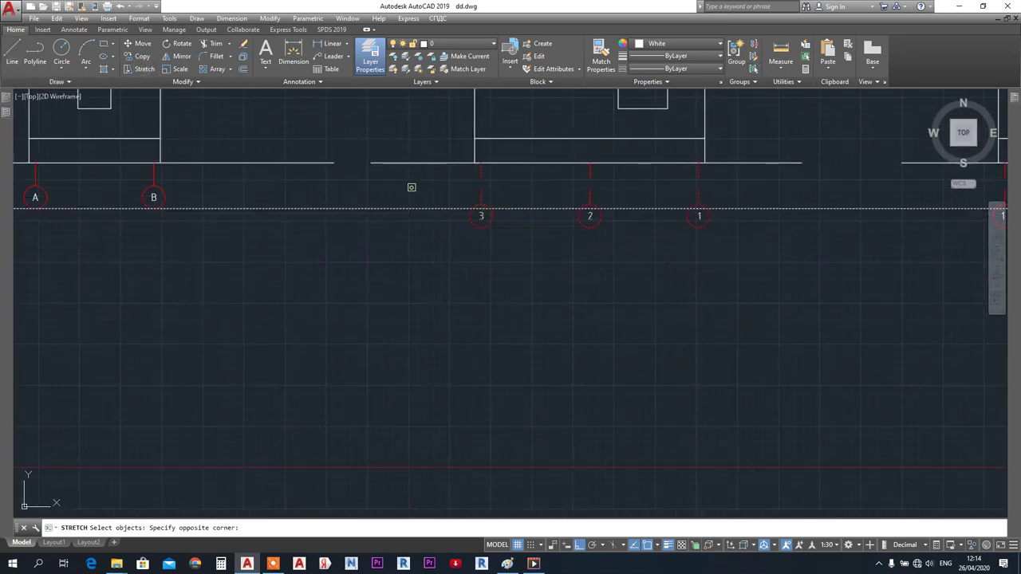
key(Return)
scroll(463, 228, up, 5)
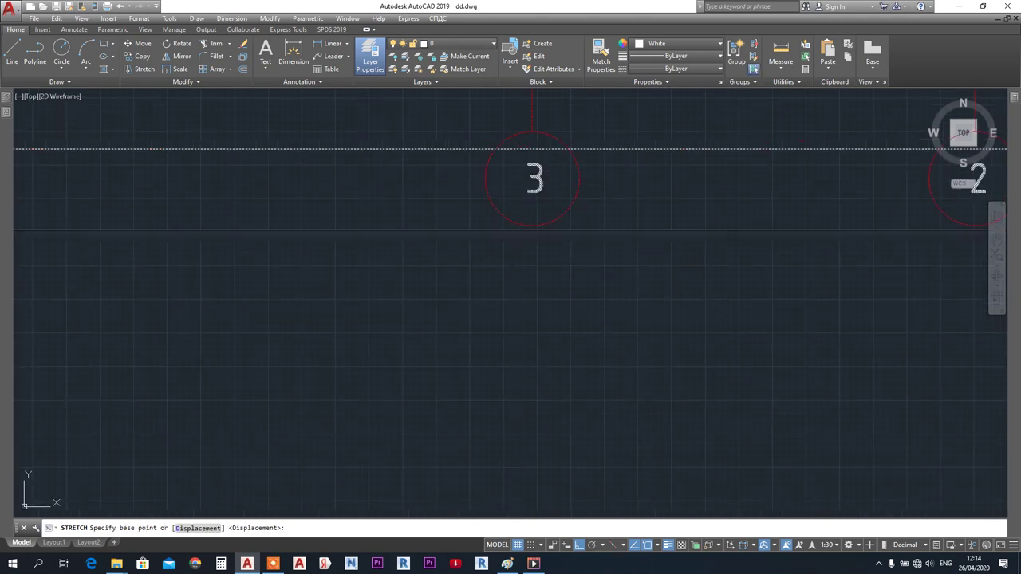
click(532, 229)
click(532, 149)
- Stretch axis bubbles 1, 2 and 3 of the hip-roof elevation with the door up onto the same construction line
scroll(507, 188, down, 4)
scroll(514, 203, up, 4)
key(Return)
click(747, 263)
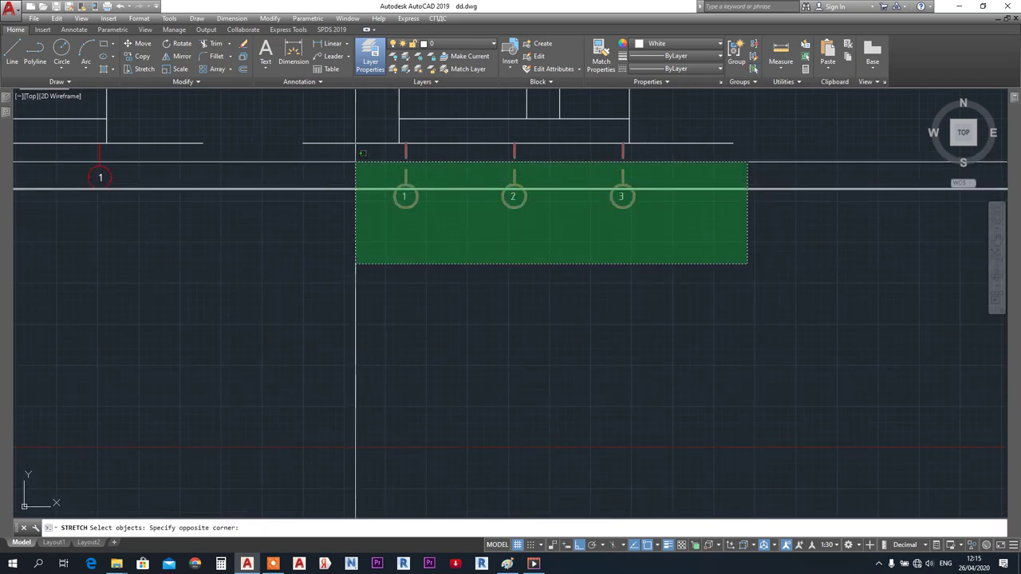
click(355, 162)
key(Return)
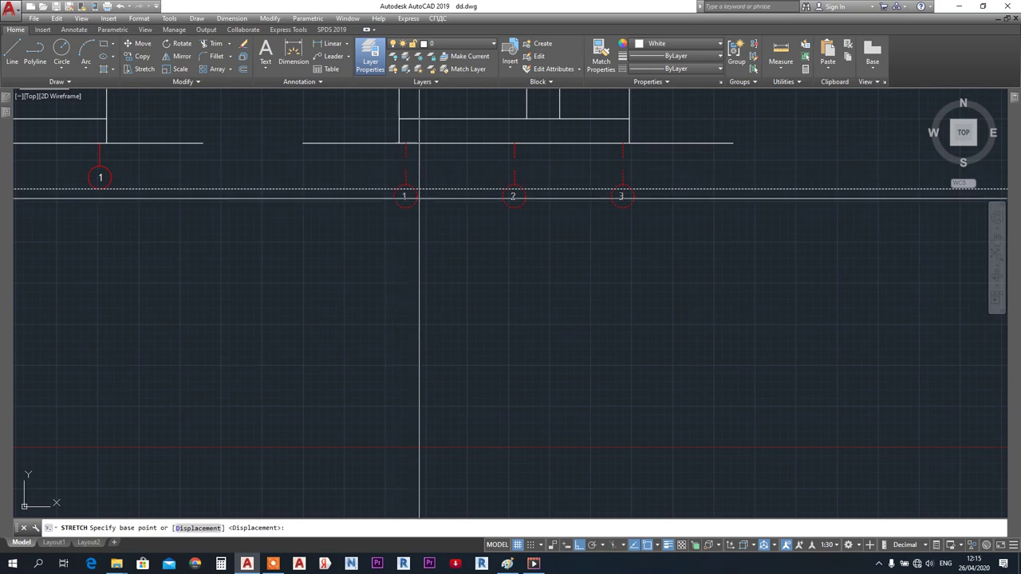
scroll(413, 203, up, 5)
click(399, 205)
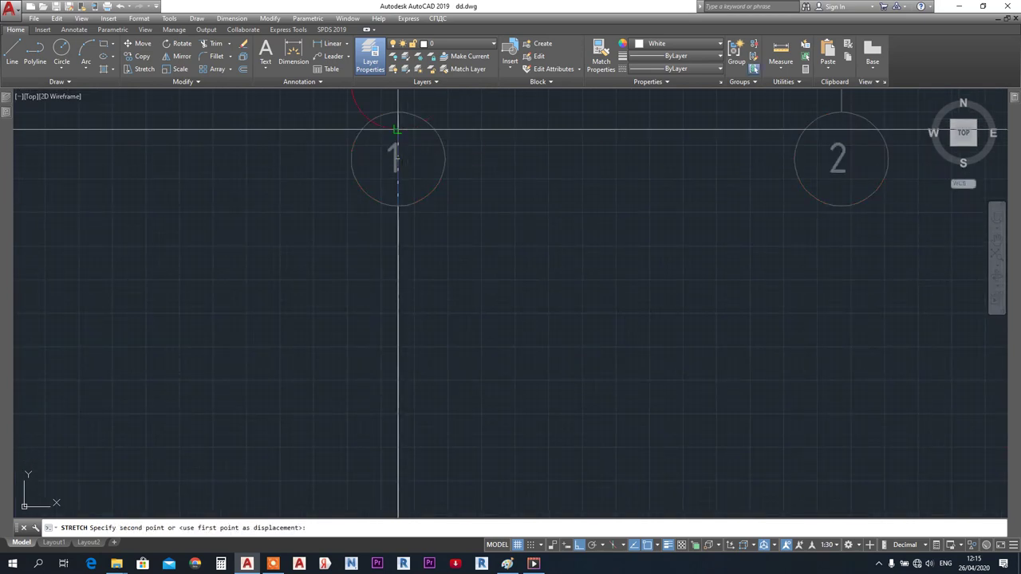
click(398, 130)
- Delete the horizontal construction line beneath the axis bubbles and save the drawing
scroll(406, 184, down, 4)
click(598, 161)
key(Escape)
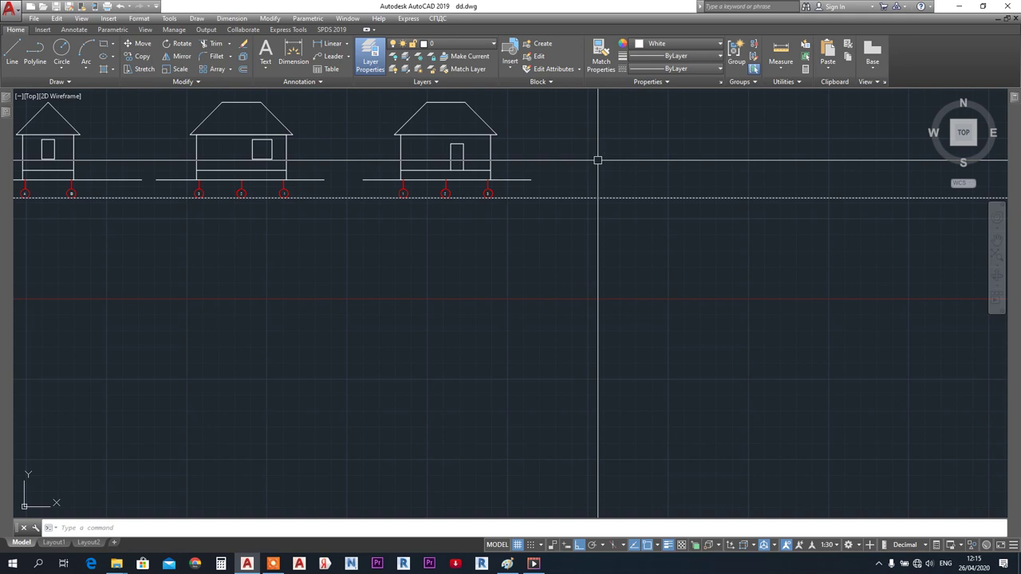
scroll(598, 160, down, 6)
middle_drag(598, 160, 555, 203)
scroll(319, 208, up, 4)
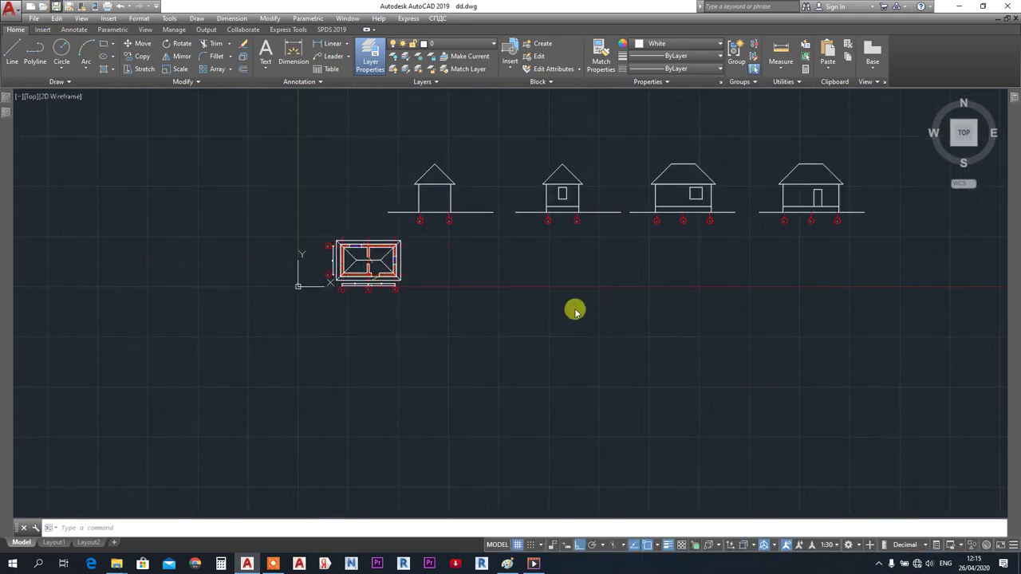
scroll(431, 199, up, 6)
right_click(205, 176)
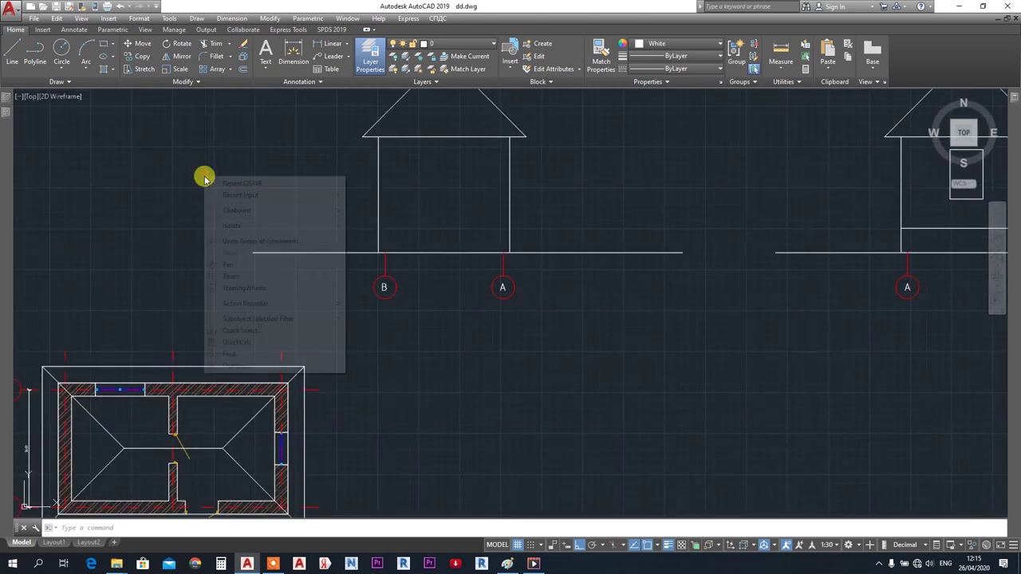
- End the object isolation to bring the hidden elevation linework back into view
mouse_move(271, 227)
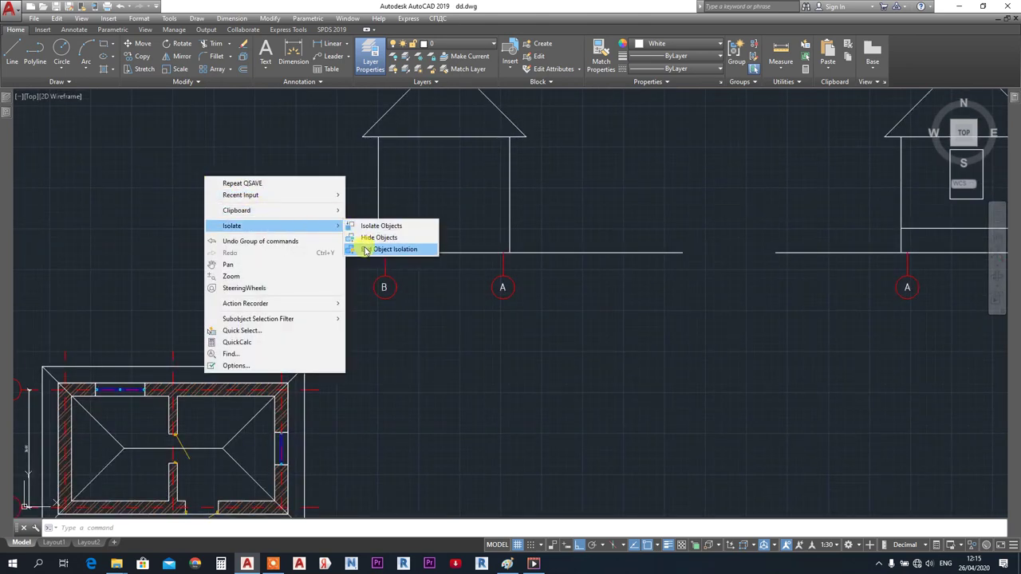
click(372, 249)
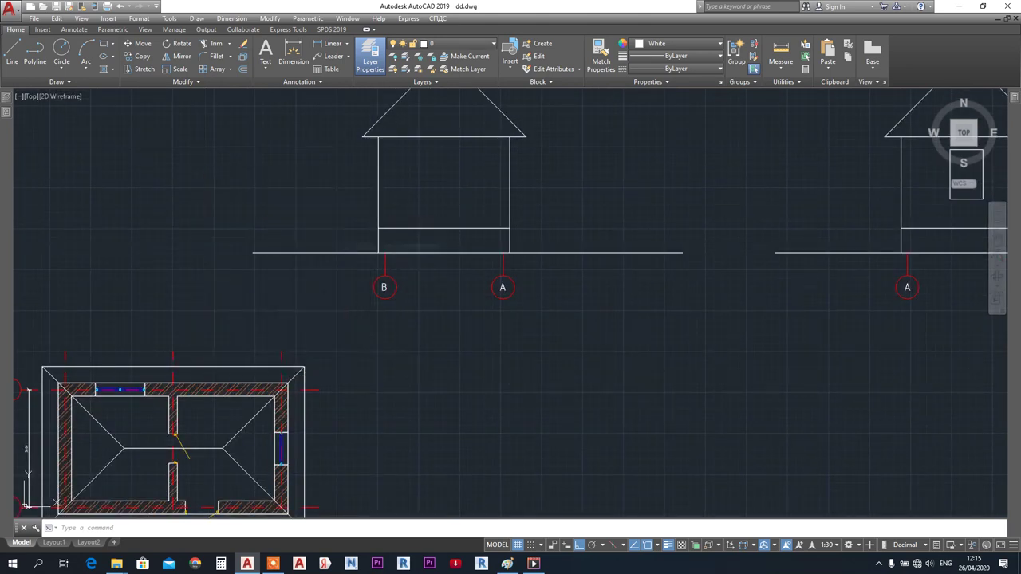
scroll(383, 345, down, 3)
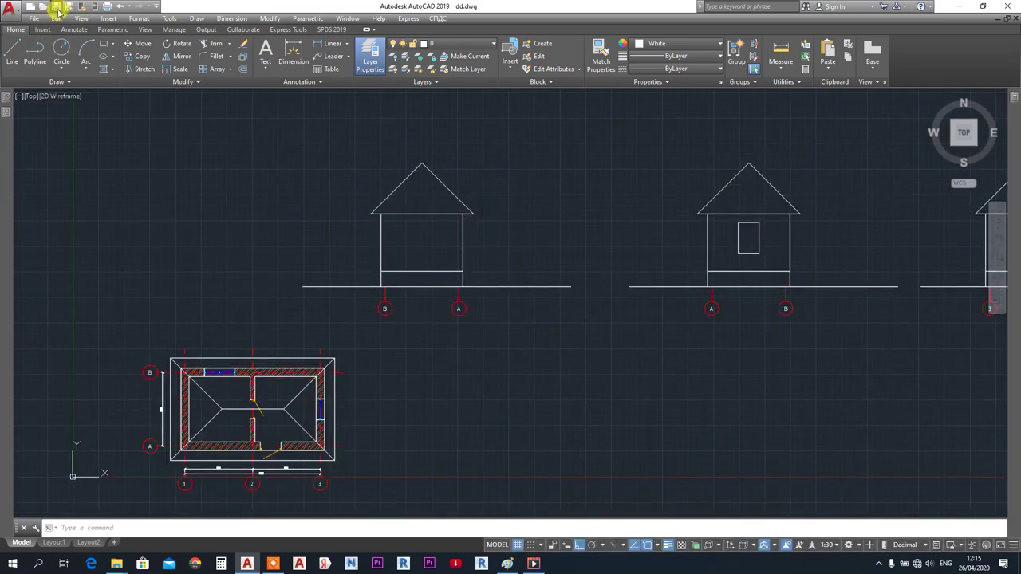
scroll(378, 341, down, 3)
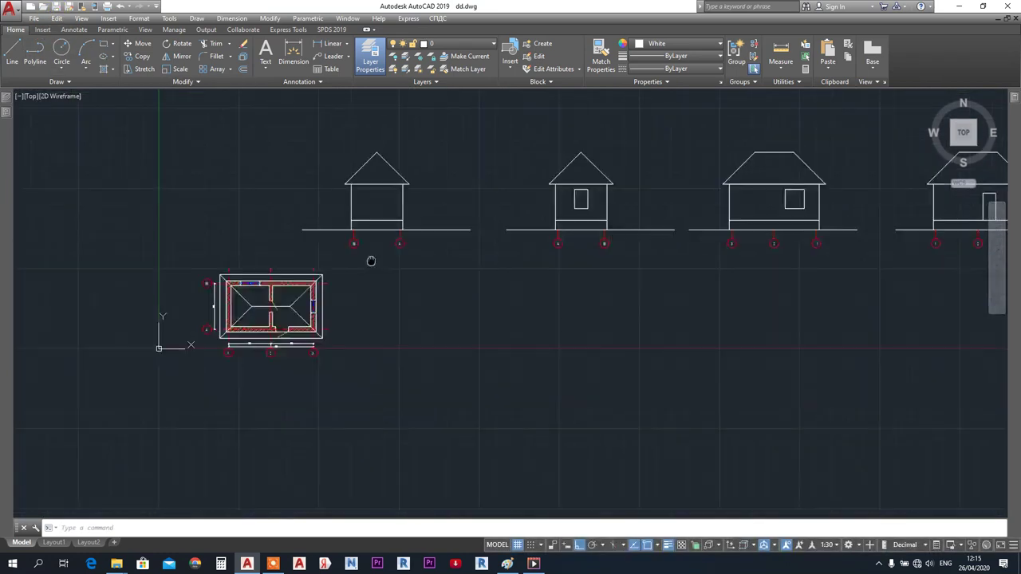
- Create a new layer named Arch_KROV for the roof linework
scroll(282, 278, up, 7)
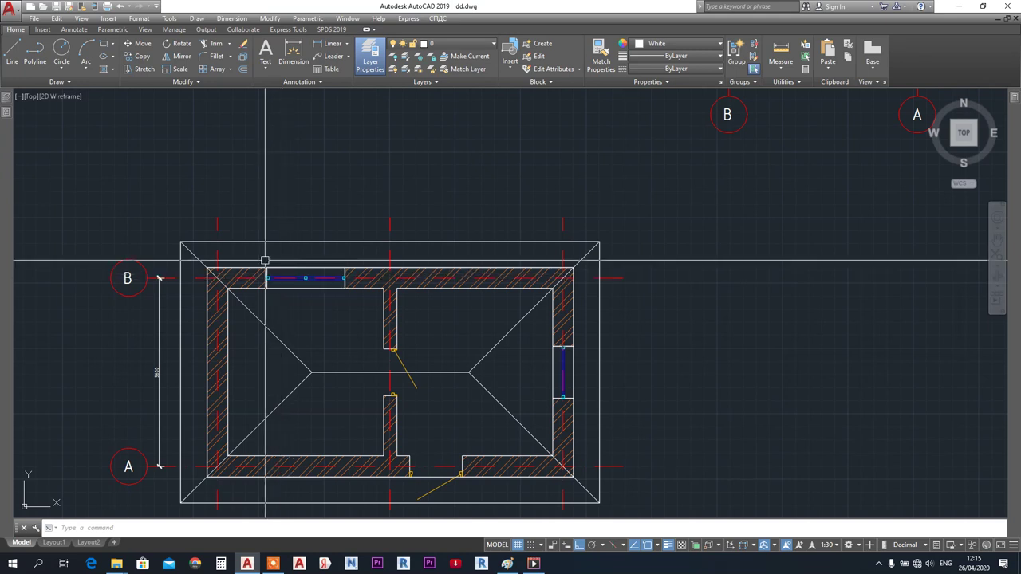
mouse_move(7, 98)
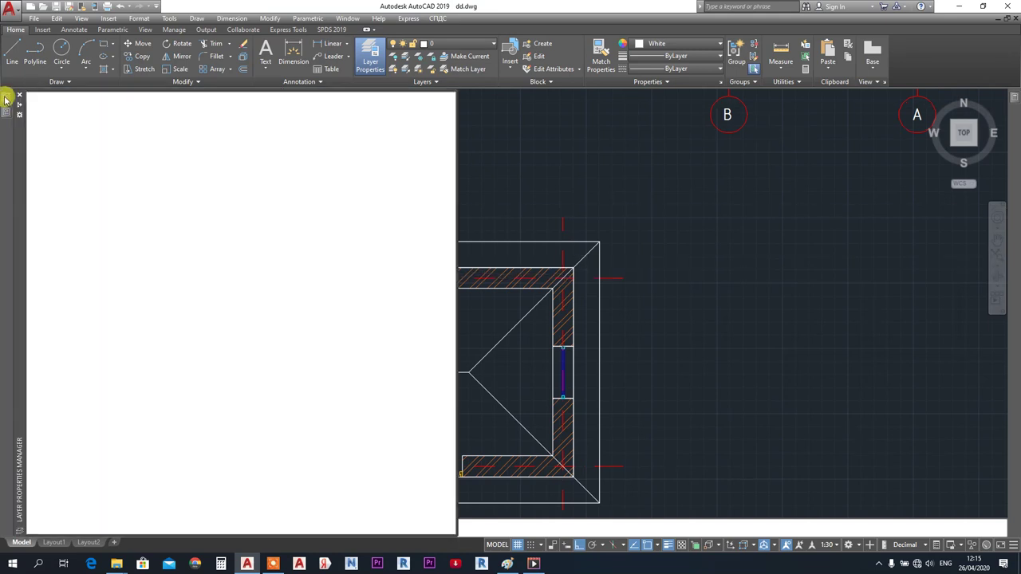
click(142, 146)
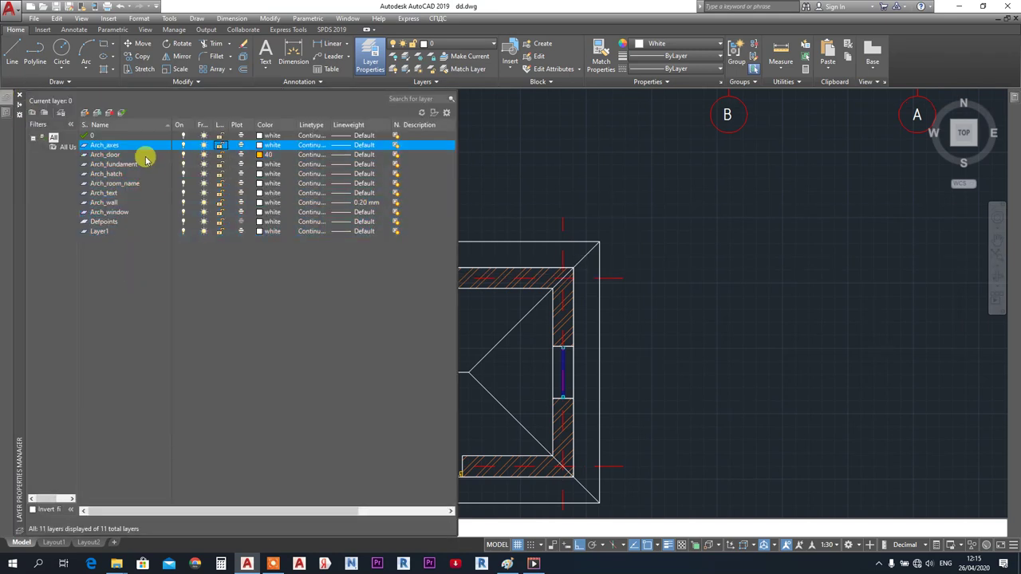
click(84, 113)
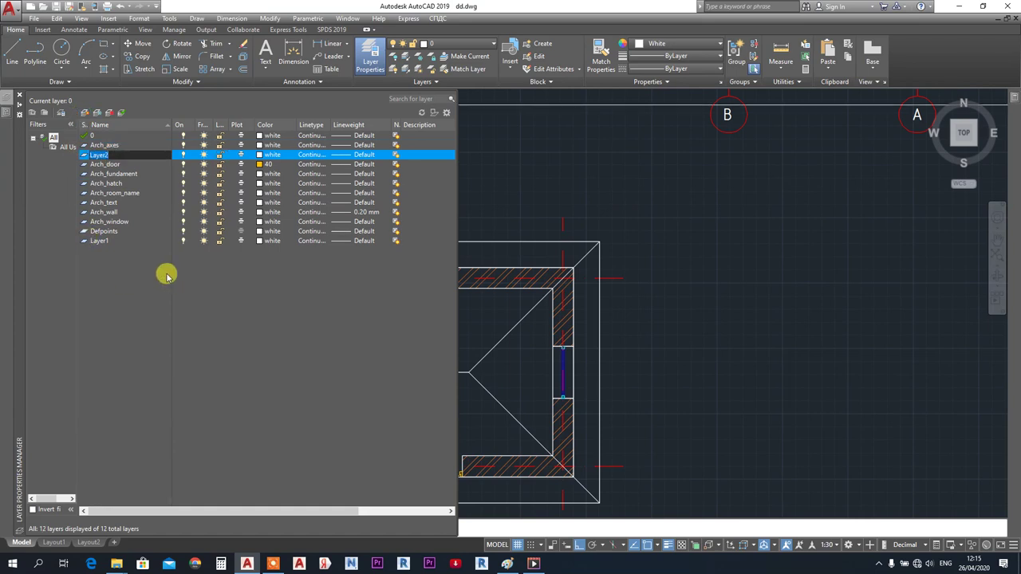
click(126, 146)
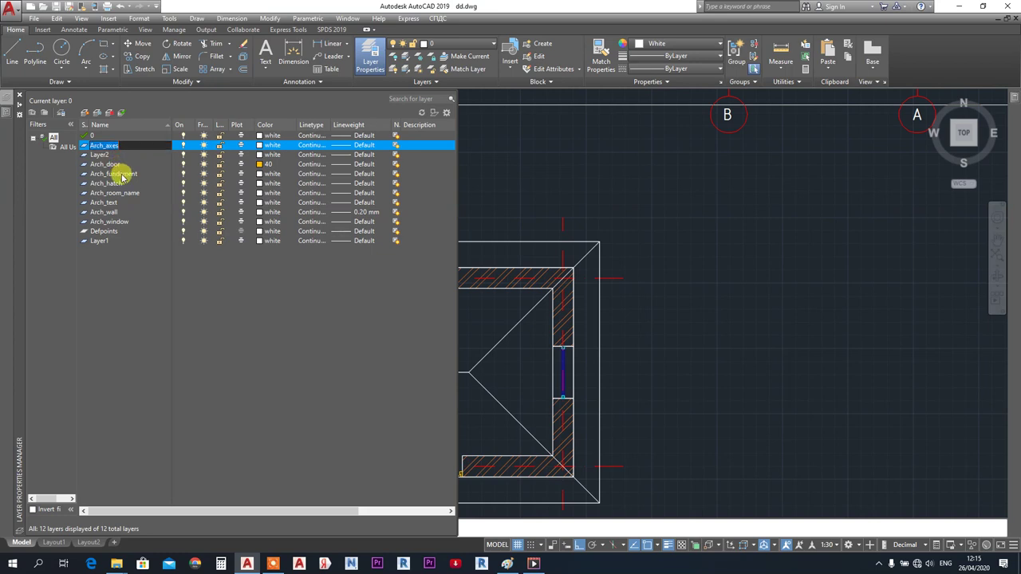
click(125, 155)
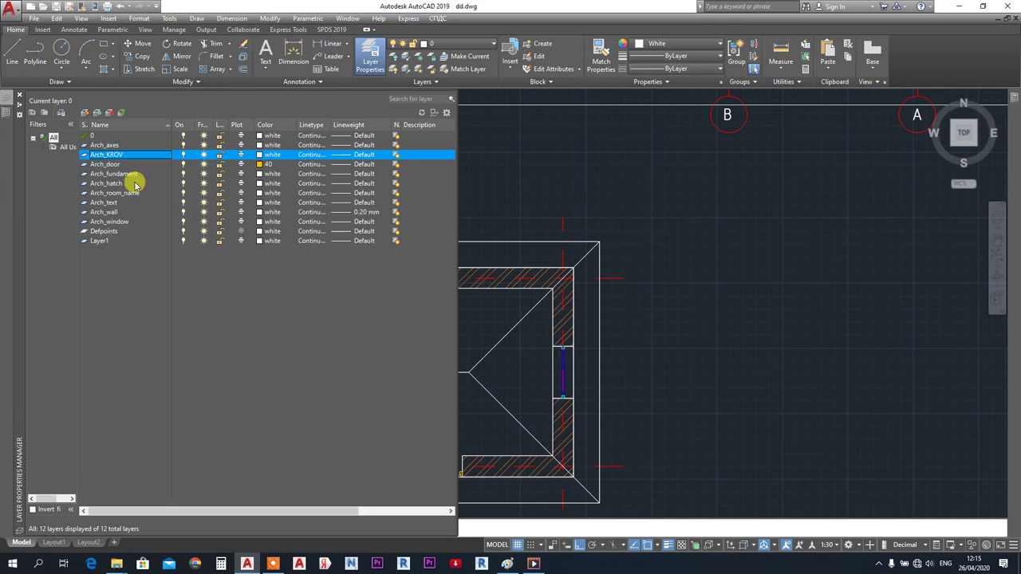
click(646, 445)
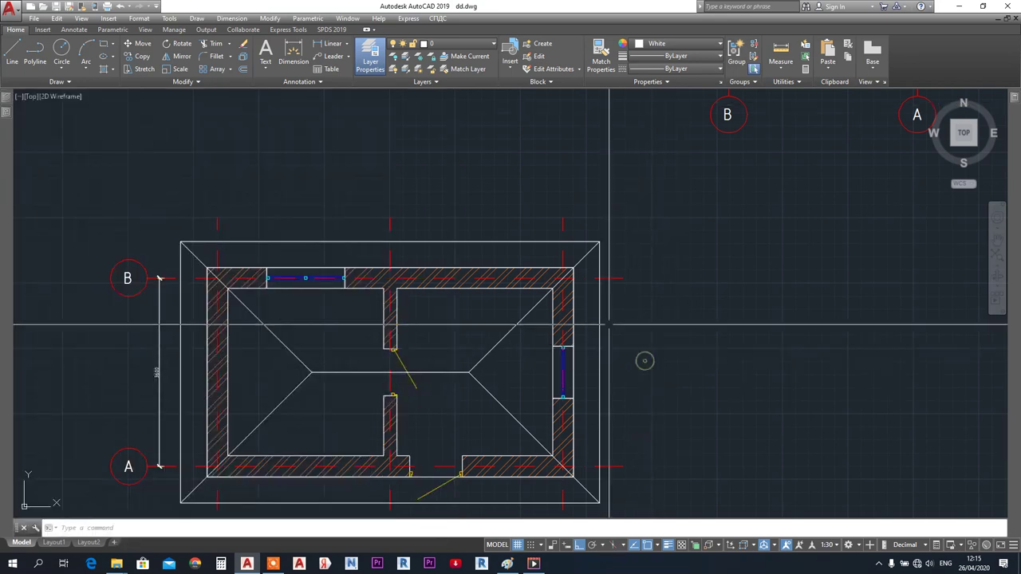
- Assign the floor plan's outer roof rectangle, four hip lines and ridge line to the Arch_KROV layer
scroll(609, 323, down, 6)
scroll(538, 320, up, 4)
middle_drag(536, 321, 411, 279)
scroll(410, 277, up, 2)
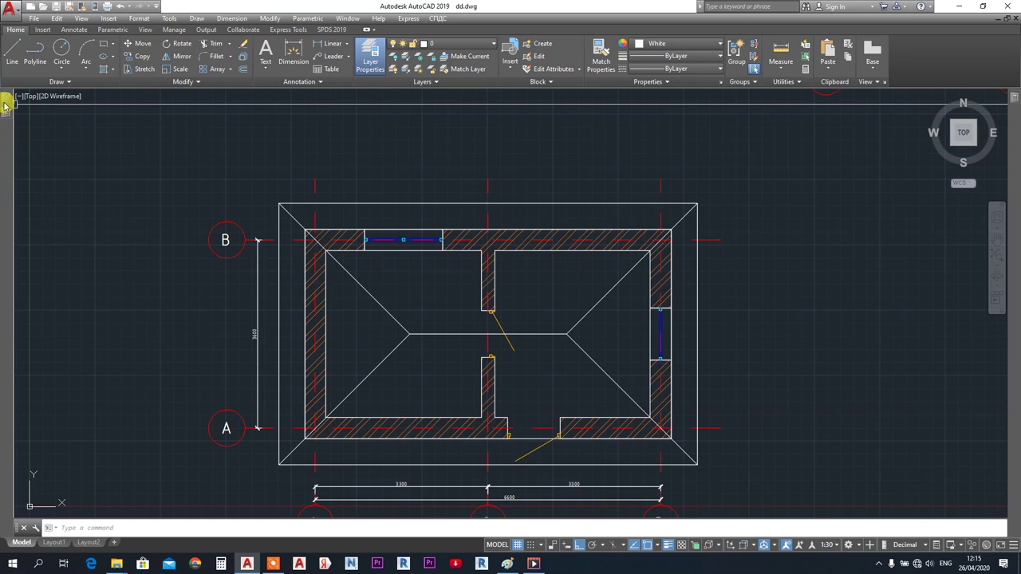
mouse_move(8, 100)
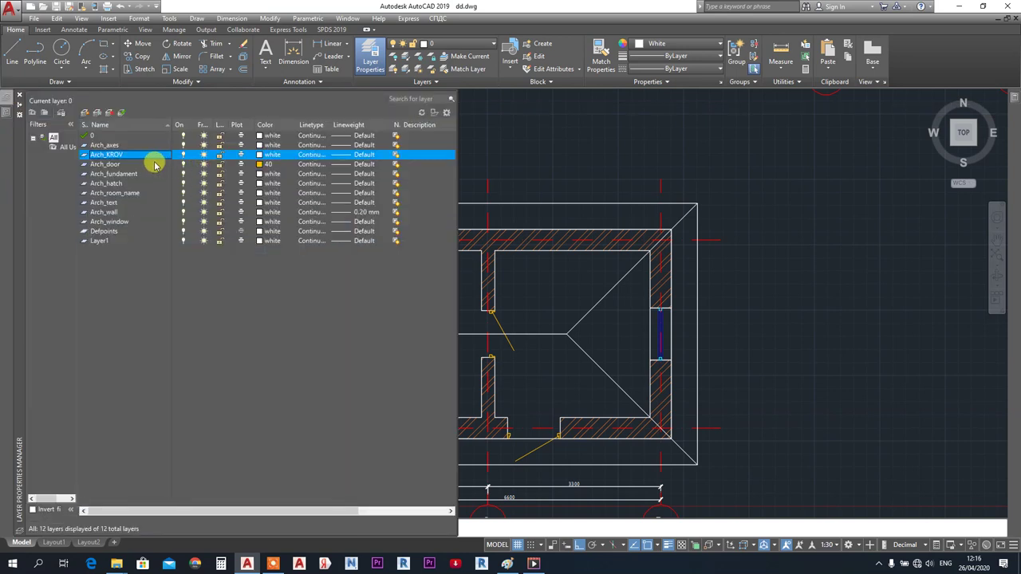
click(634, 161)
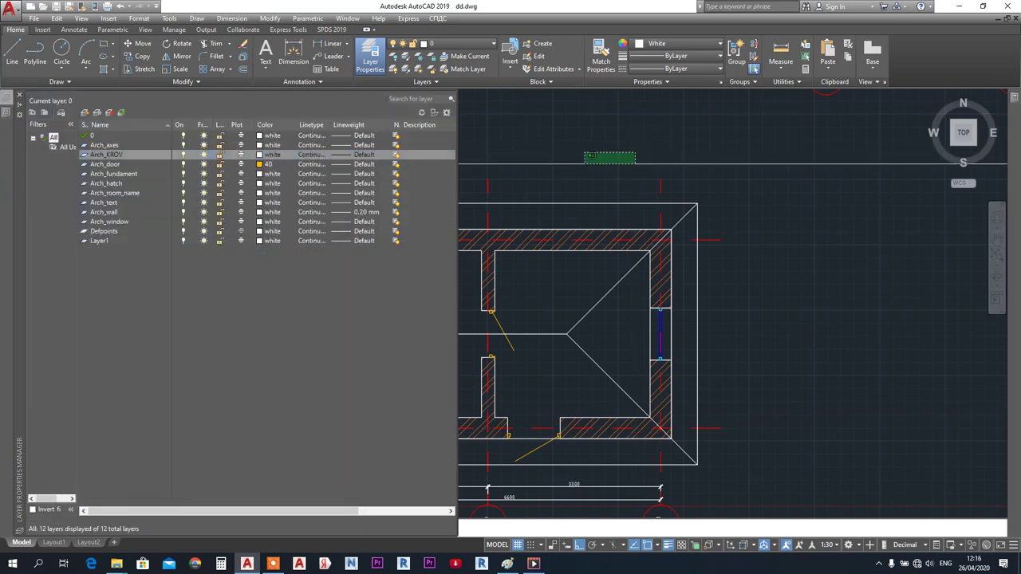
click(584, 152)
scroll(710, 217, up, 2)
click(704, 210)
click(643, 169)
scroll(672, 198, down, 5)
scroll(245, 207, up, 5)
click(314, 186)
click(266, 194)
scroll(211, 260, down, 3)
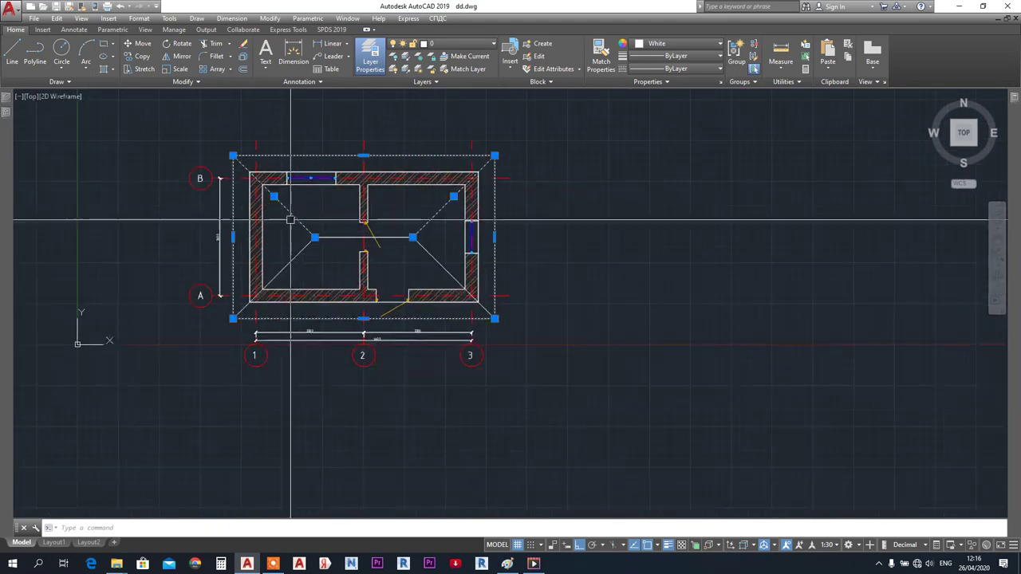
scroll(292, 218, up, 5)
click(640, 278)
key(Escape)
scroll(646, 271, down, 3)
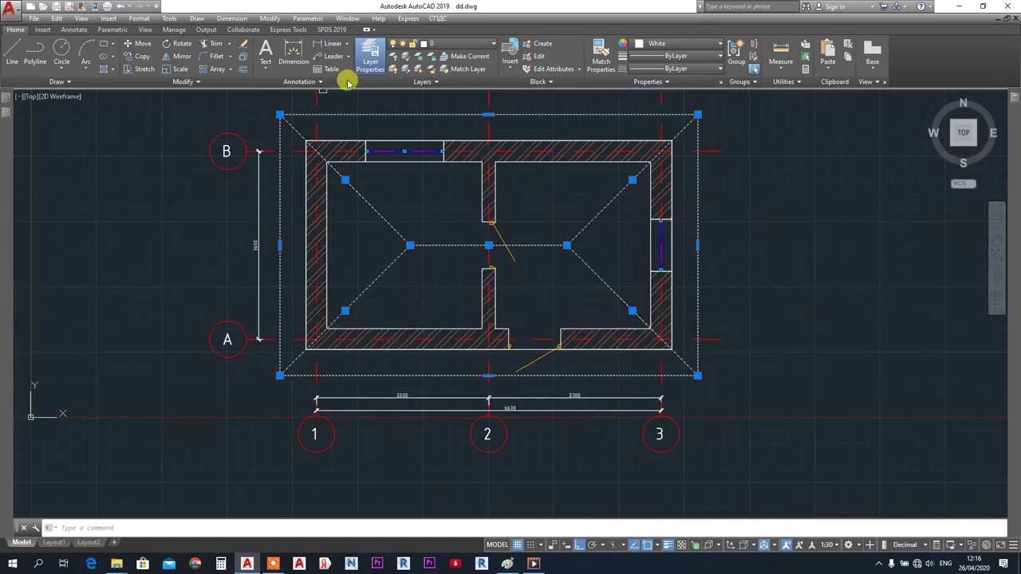
click(445, 46)
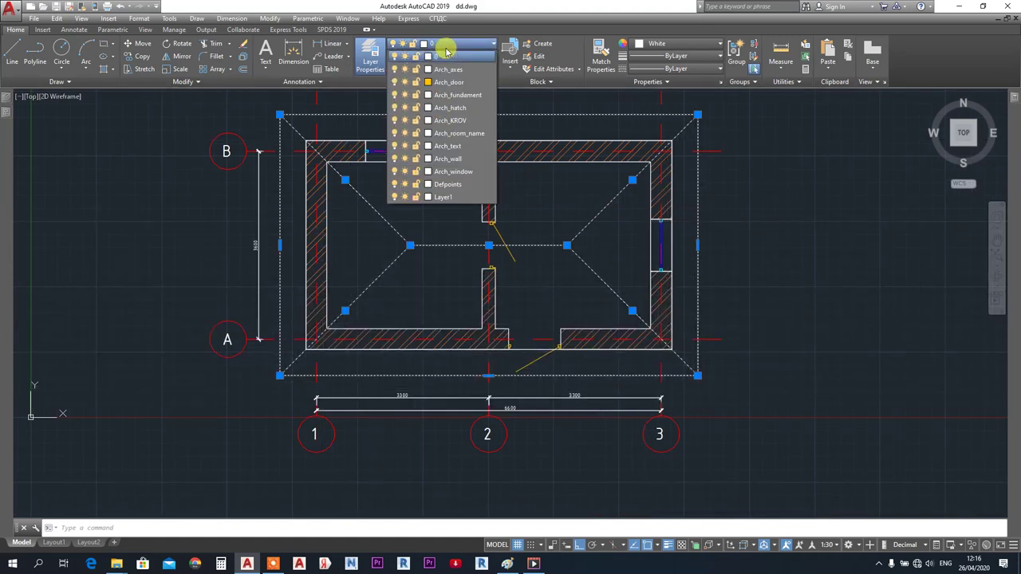
click(461, 123)
click(460, 121)
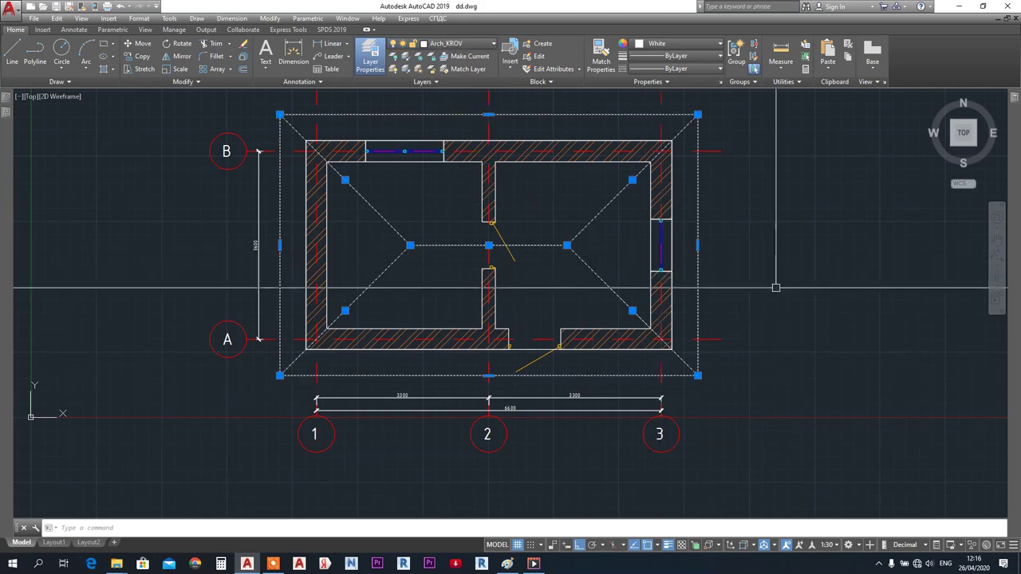
scroll(319, 343, down, 4)
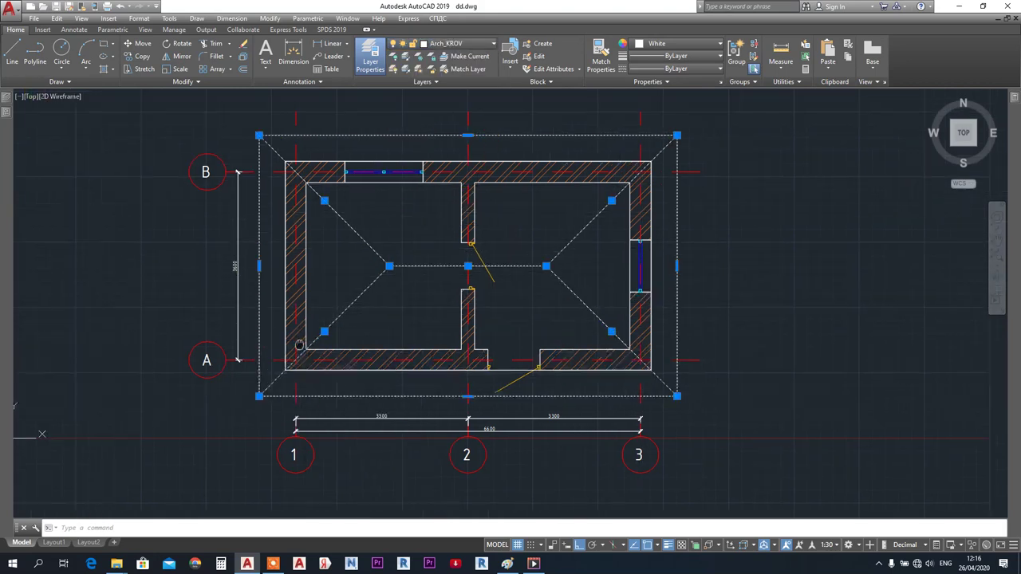
key(Escape)
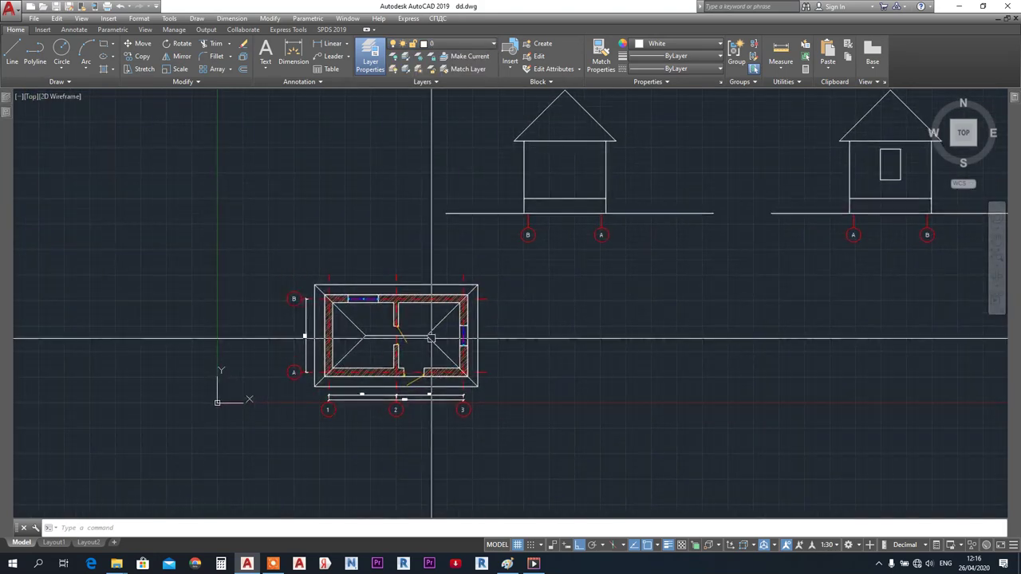
- Create a new layer named Arch_FASAD for the elevations
mouse_move(8, 96)
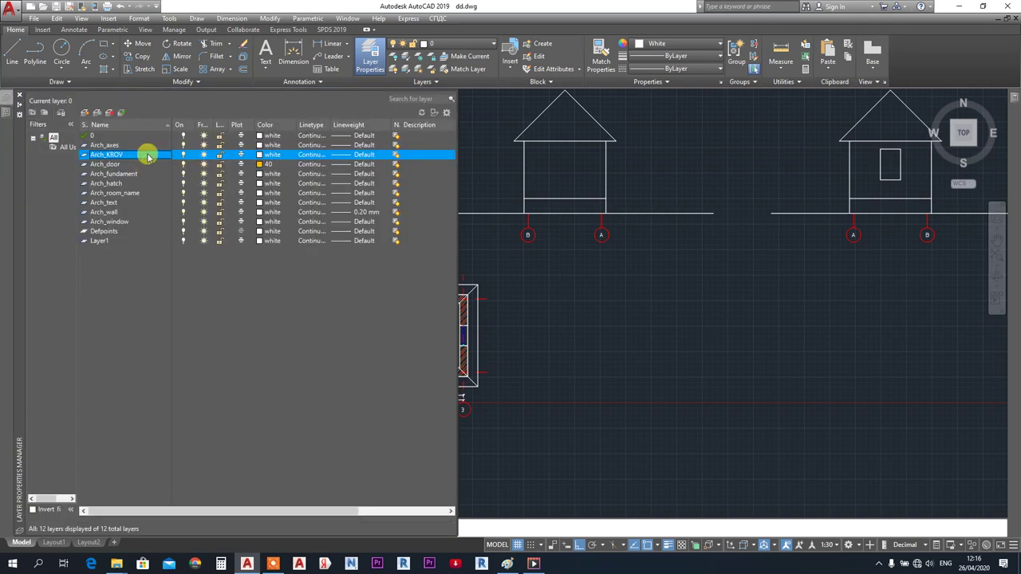
click(85, 113)
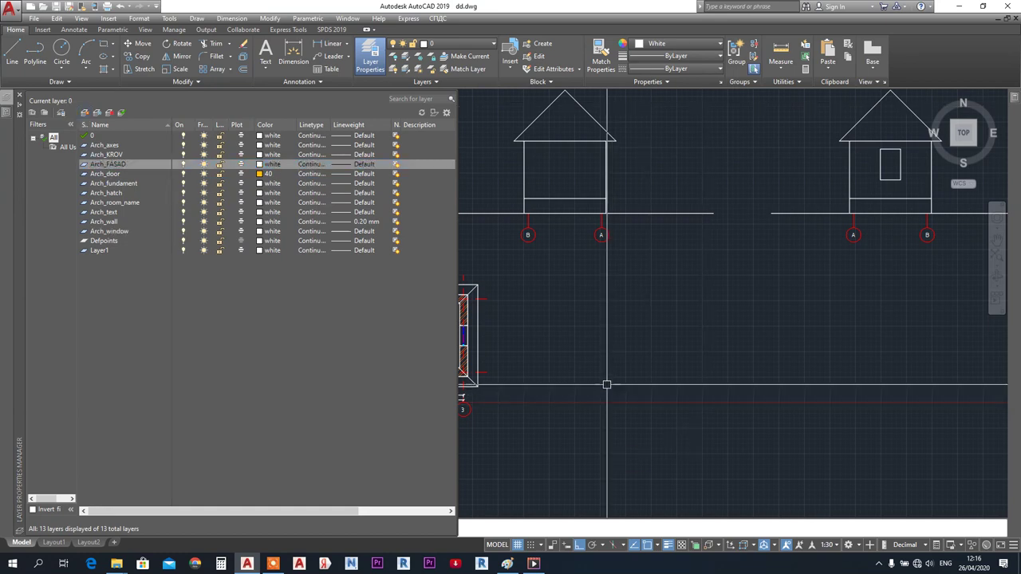
click(563, 363)
click(527, 355)
- Hide all the grid axes and bubbles beneath the four house elevations
middle_drag(555, 259, 474, 298)
middle_drag(547, 273, 353, 266)
scroll(454, 263, down, 2)
middle_drag(691, 283, 636, 301)
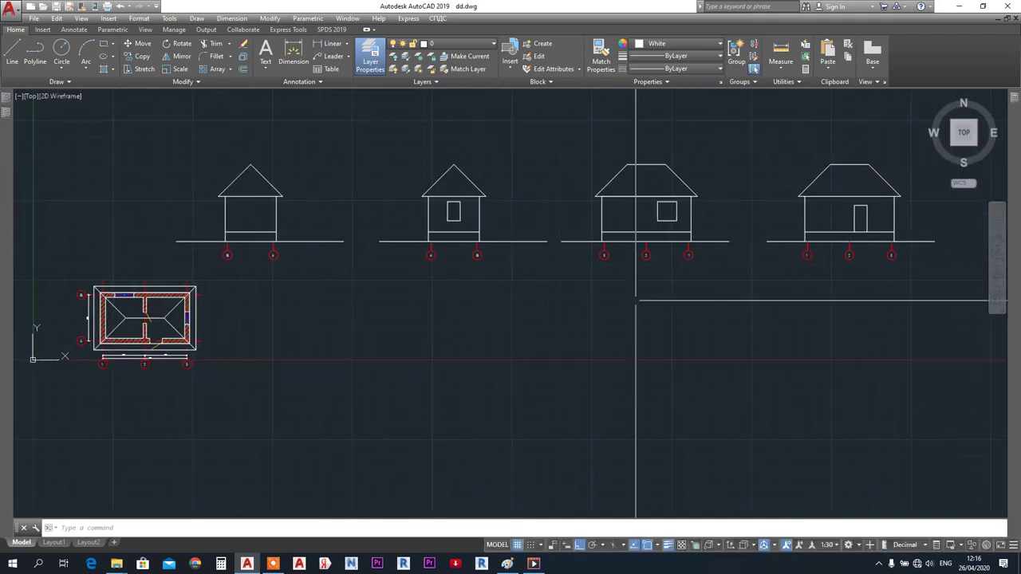
click(935, 307)
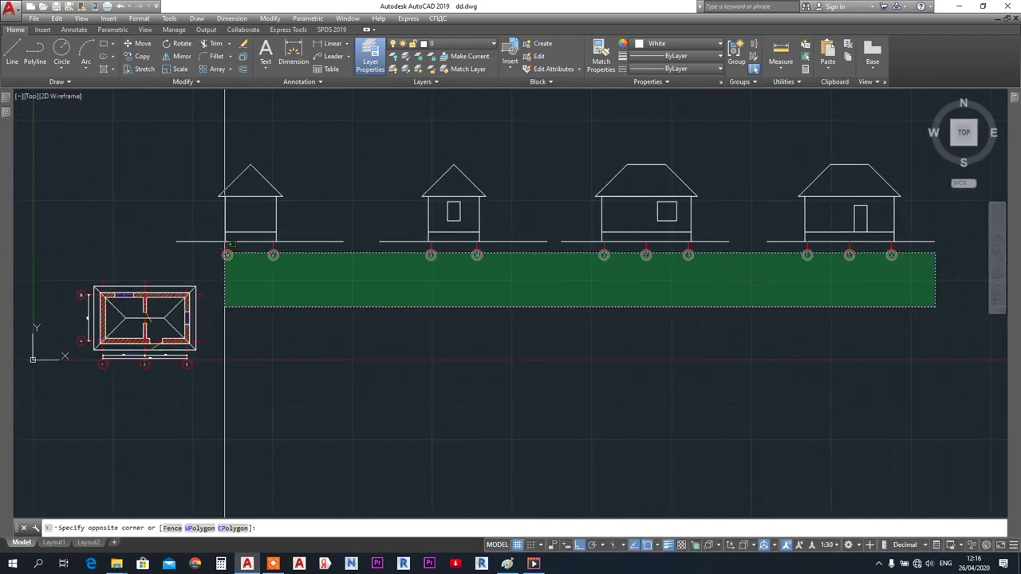
click(216, 247)
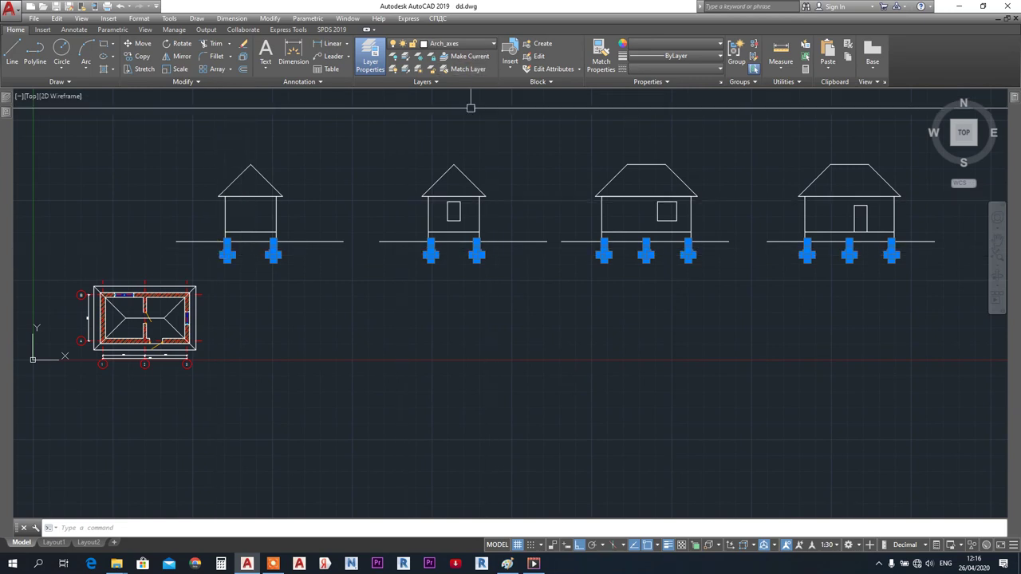
right_click(342, 186)
mouse_move(380, 241)
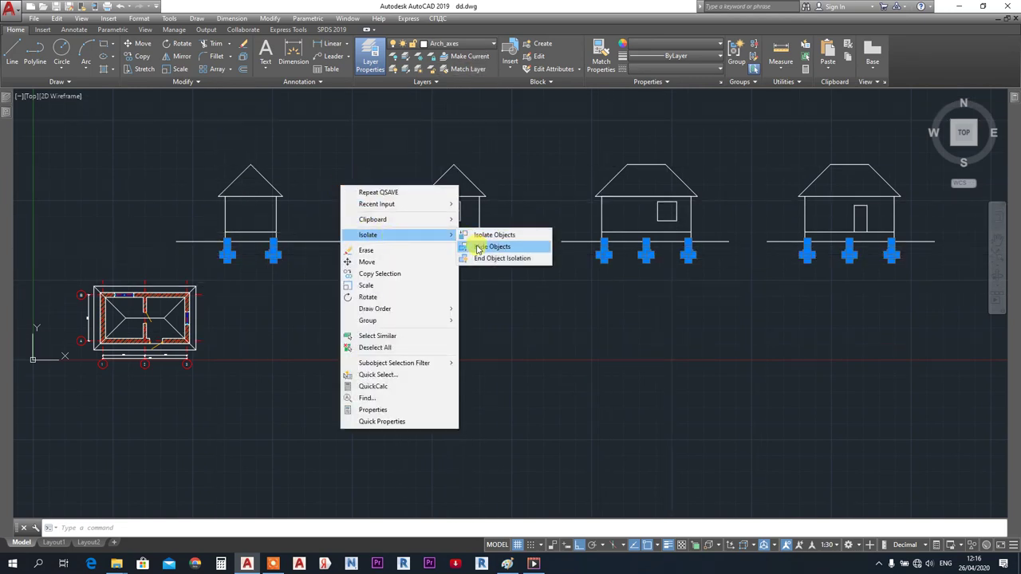
click(478, 246)
- Assign all linework of the four house elevations to the Arch_FASAD layer
scroll(350, 192, down, 3)
click(247, 187)
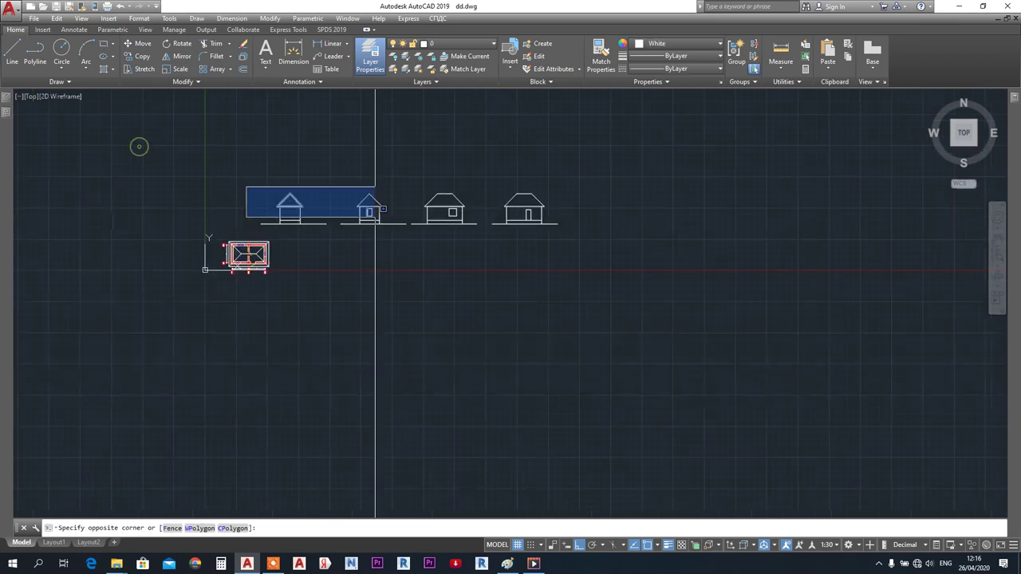
click(578, 224)
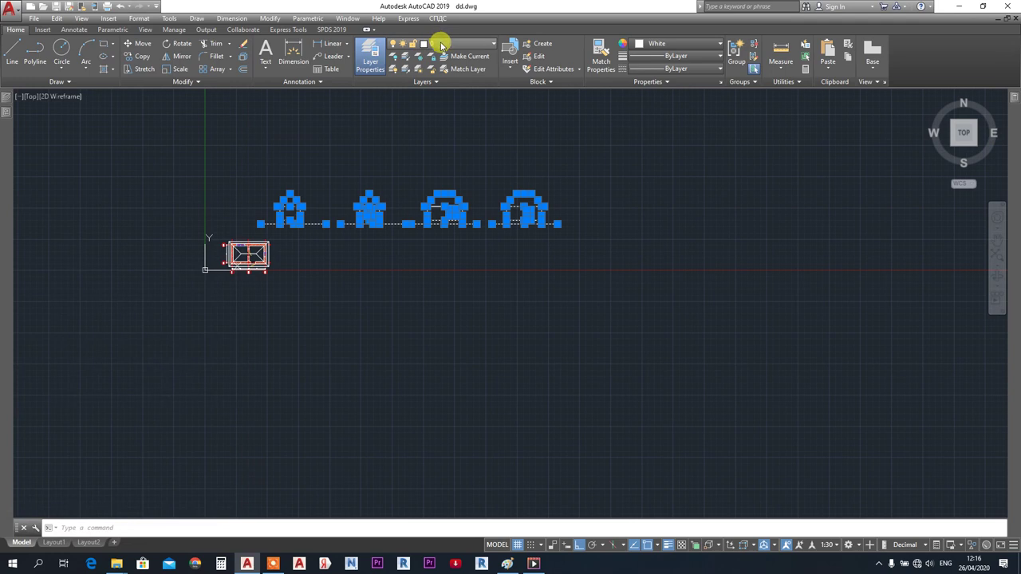
click(442, 45)
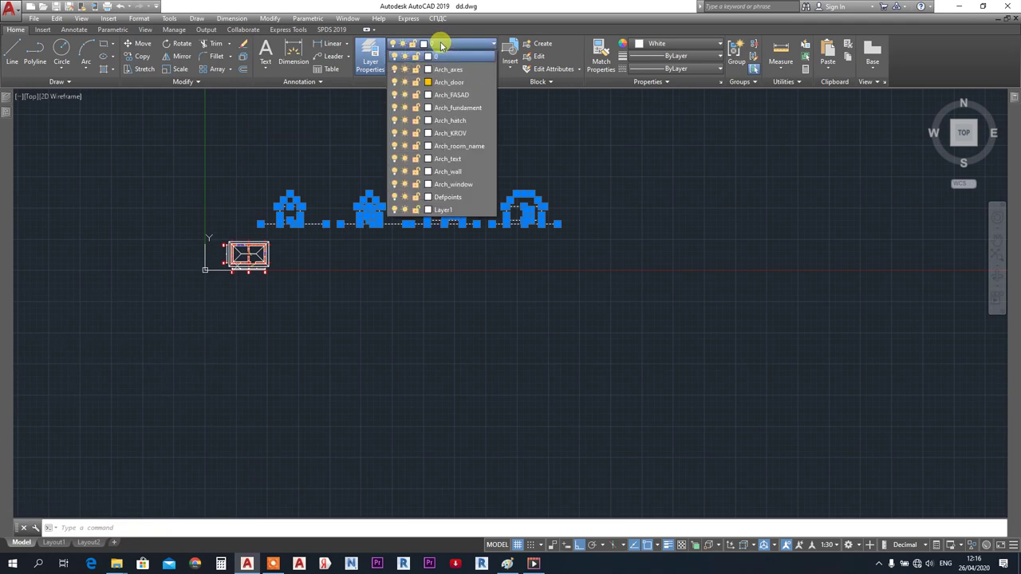
click(452, 94)
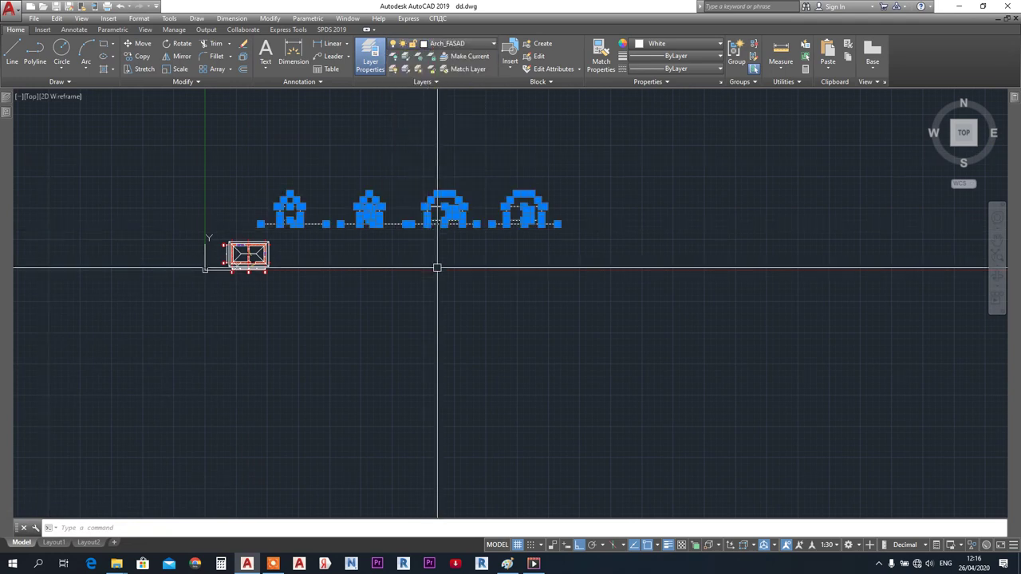
key(Escape)
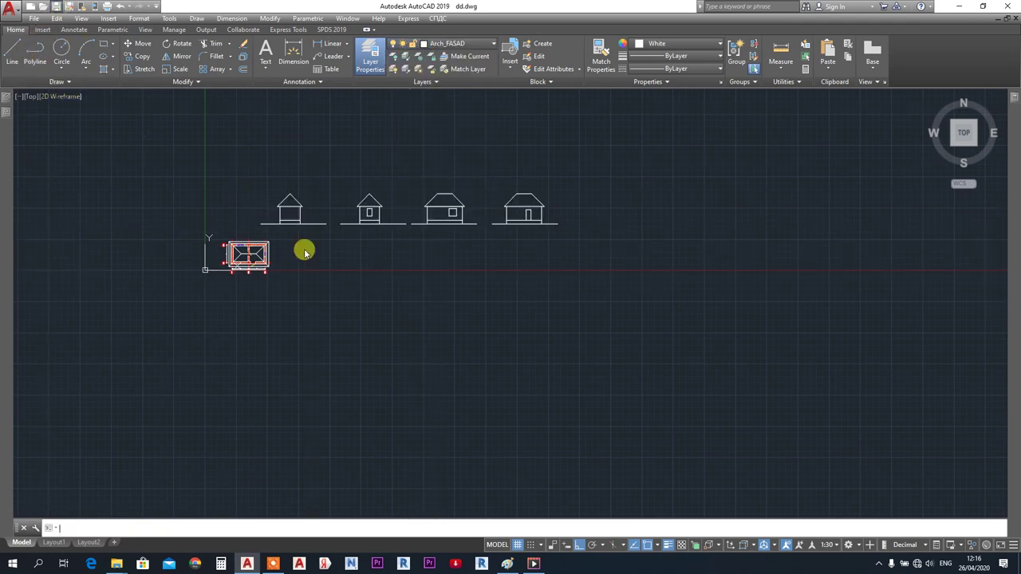
scroll(303, 215, up, 4)
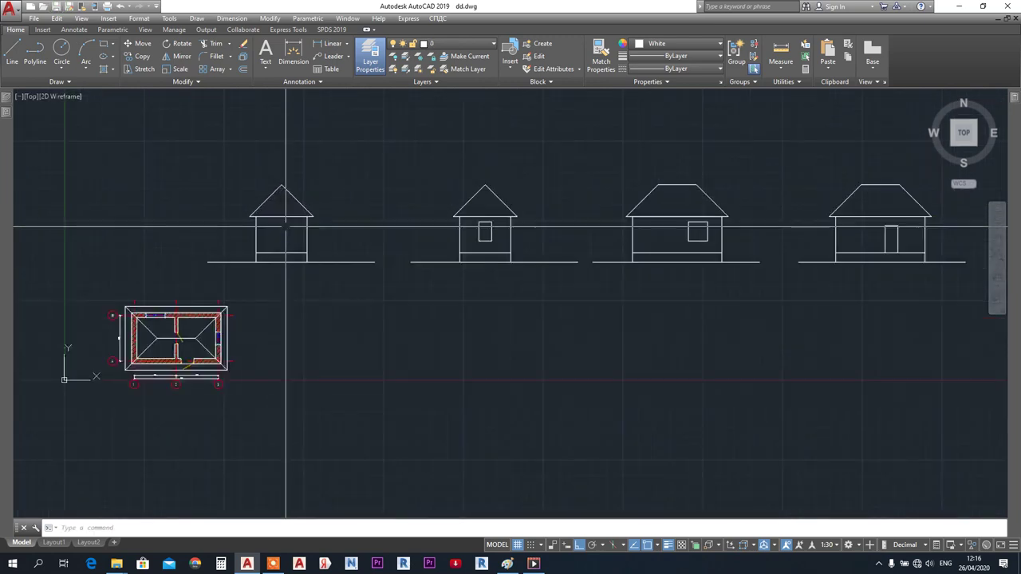
middle_drag(281, 262, 262, 260)
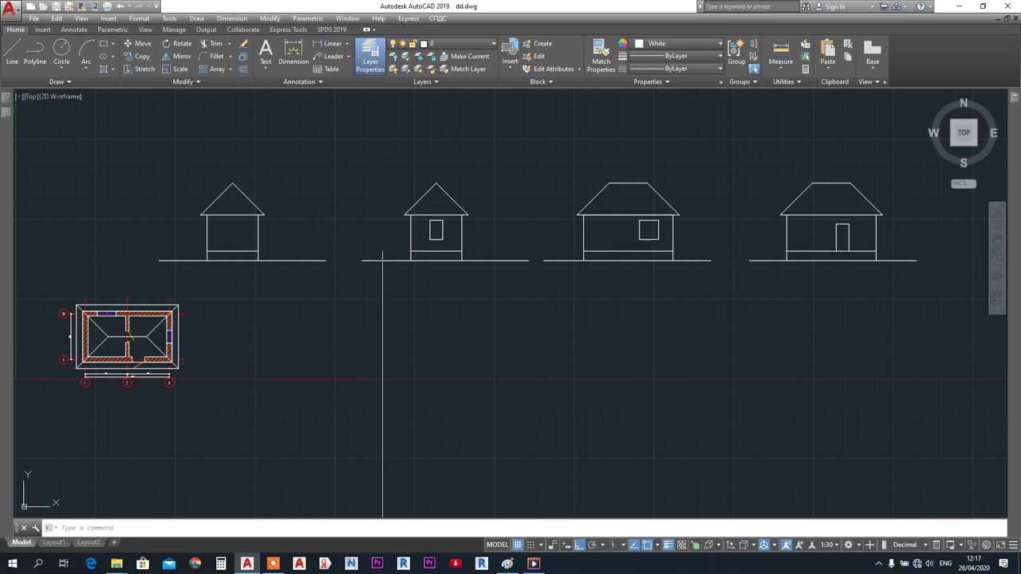
scroll(434, 252, up, 6)
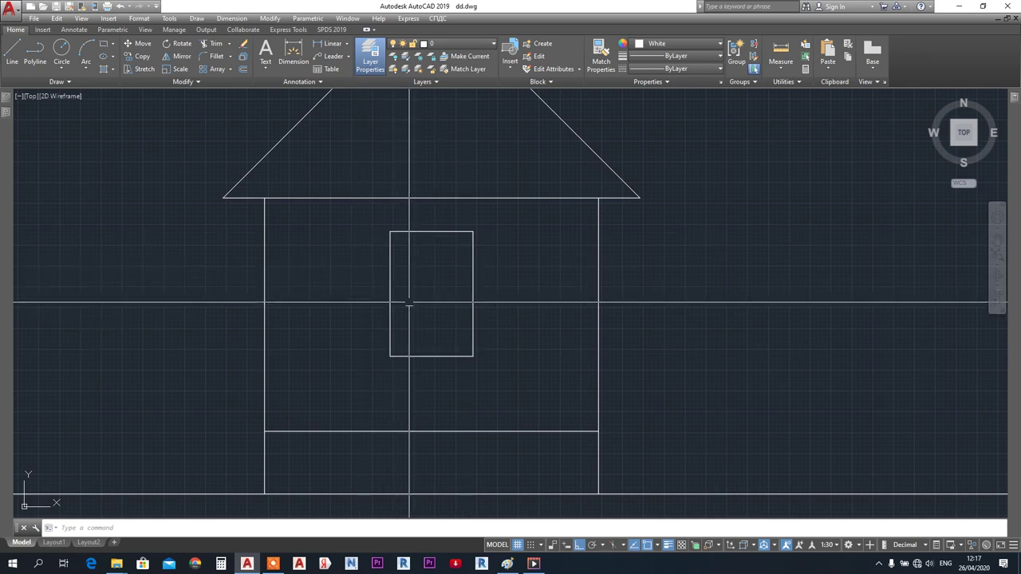
scroll(408, 303, up, 3)
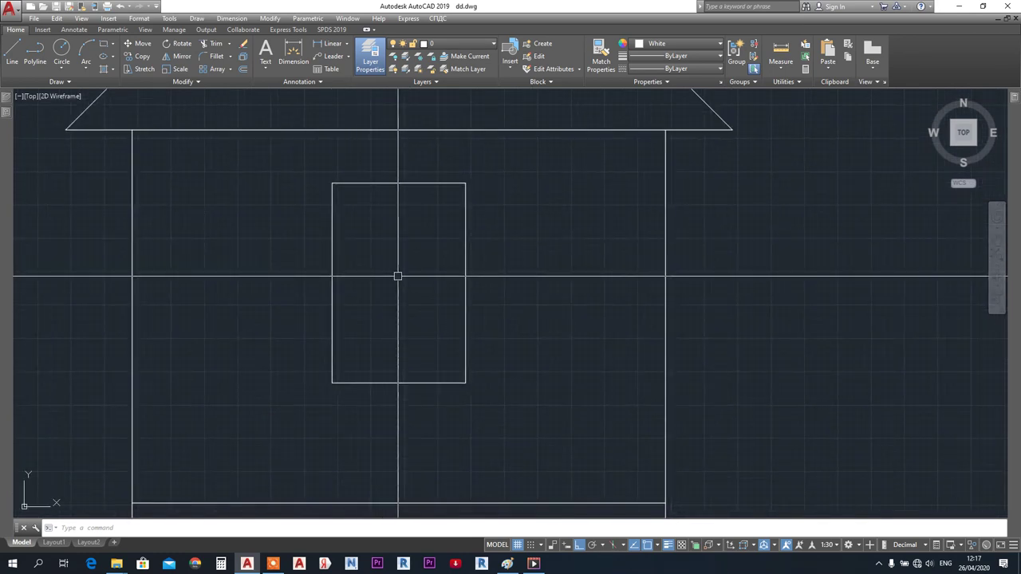
click(243, 68)
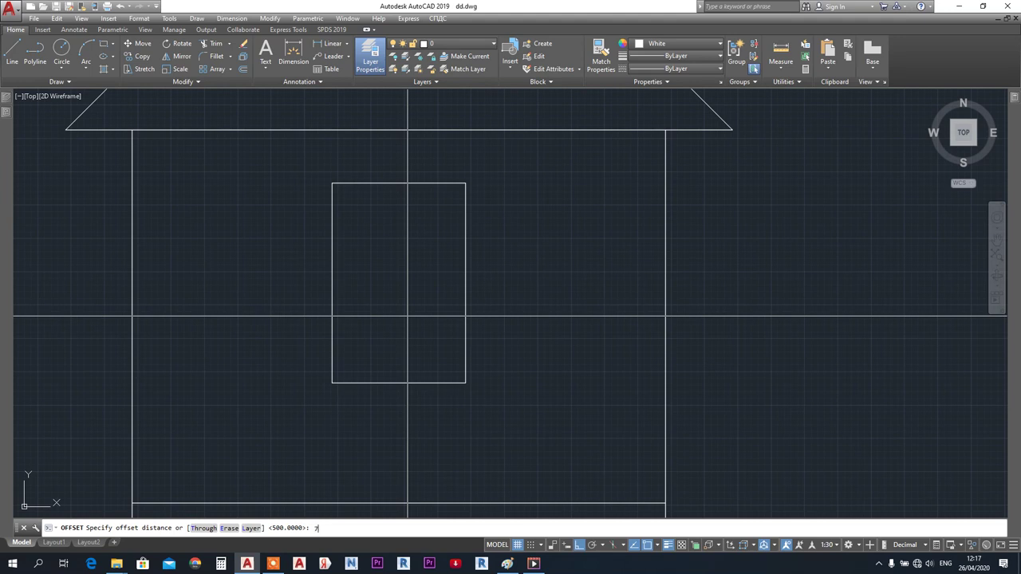
key(Return)
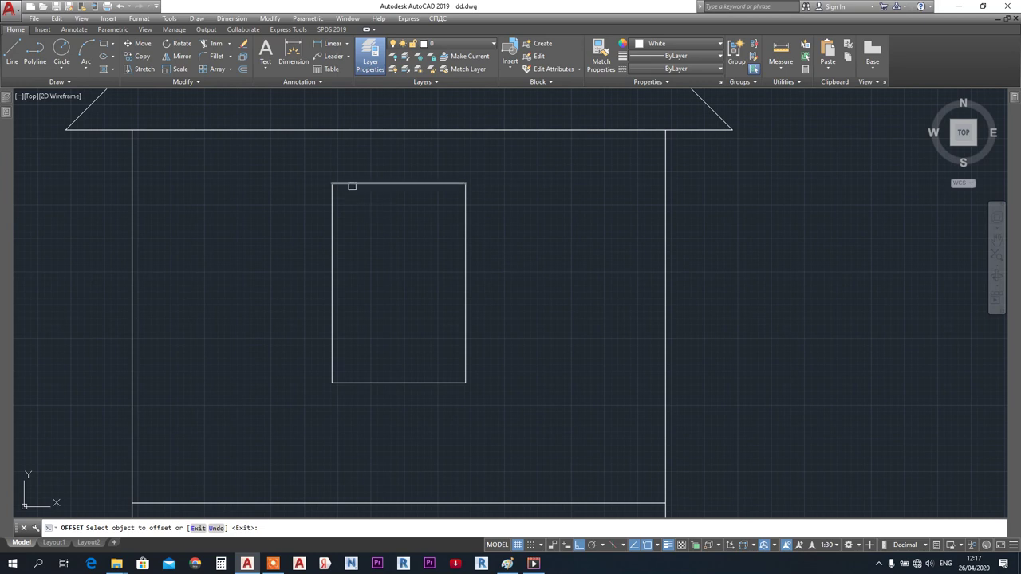
key(Escape)
- Join the four window lines of the second gable elevation into a single closed outline
scroll(345, 189, down, 2)
middle_drag(362, 237, 348, 260)
scroll(348, 240, down, 2)
mouse_move(630, 251)
middle_down()
mouse_move(472, 253)
mouse_move(415, 239)
middle_up()
mouse_move(675, 242)
middle_down()
mouse_move(761, 267)
mouse_move(955, 267)
middle_up()
scroll(419, 252, up, 6)
click(388, 210)
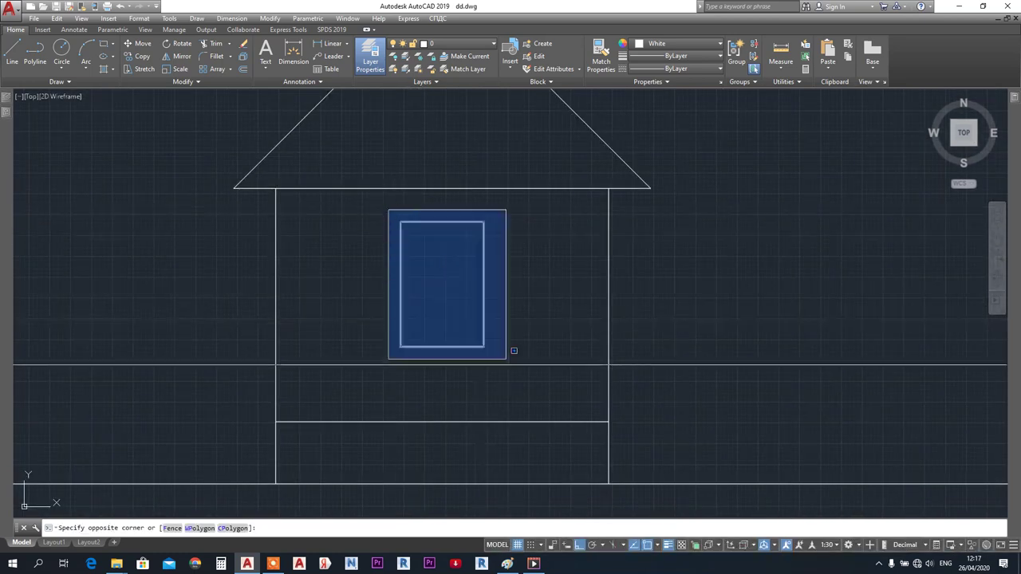
click(526, 387)
click(191, 81)
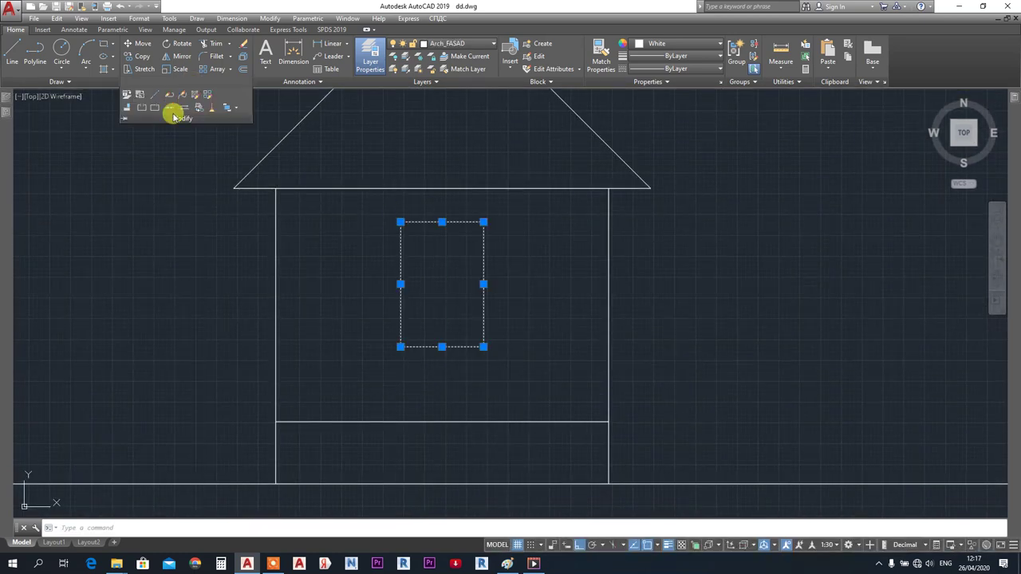
click(170, 110)
- Join the four lines of the square window in the third elevation into one outline
scroll(536, 214, down, 4)
scroll(136, 279, up, 5)
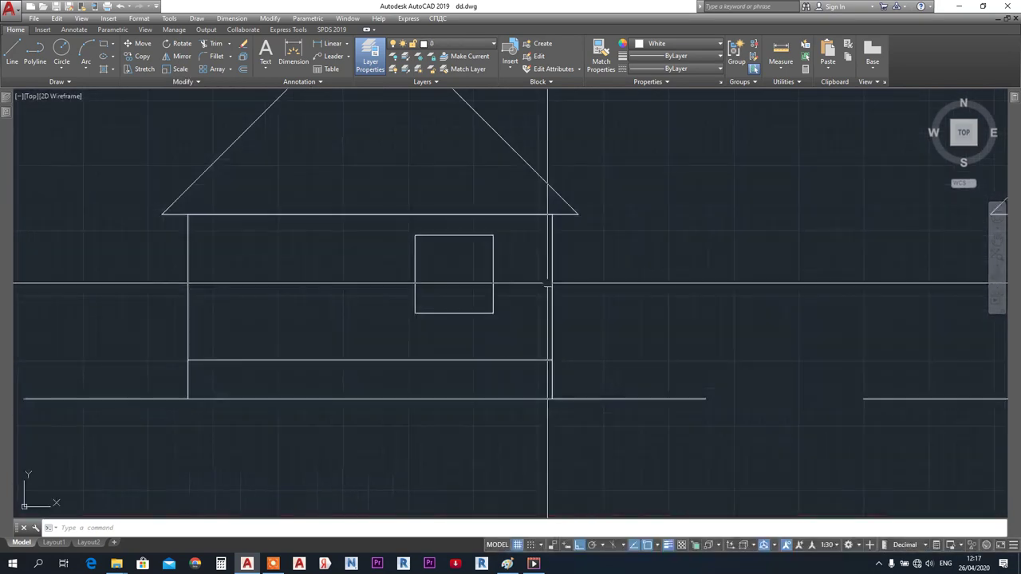
click(353, 216)
click(517, 338)
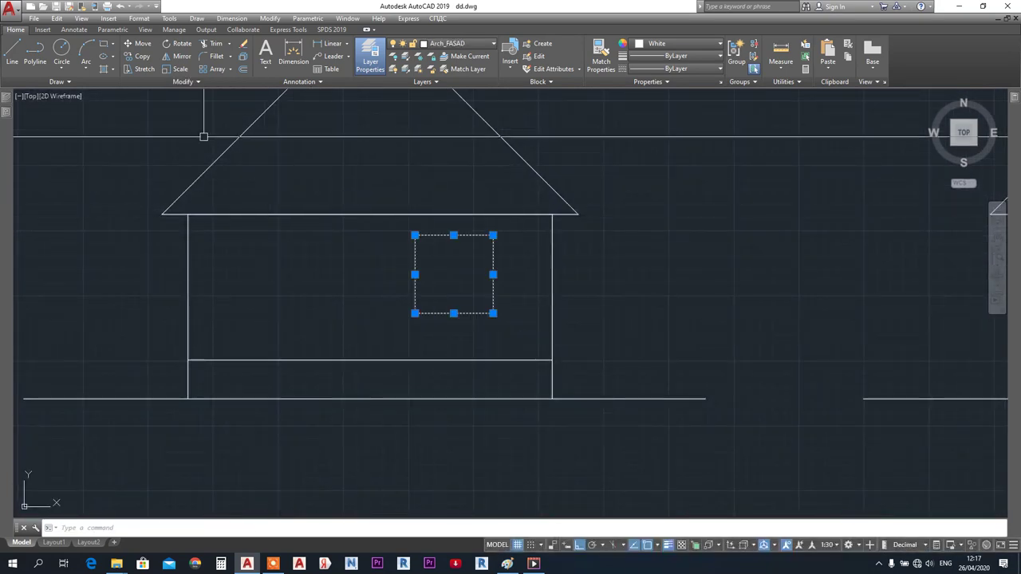
click(200, 81)
click(170, 109)
- Join the lines of the door in the fourth elevation into one outline
middle_drag(890, 314, 234, 278)
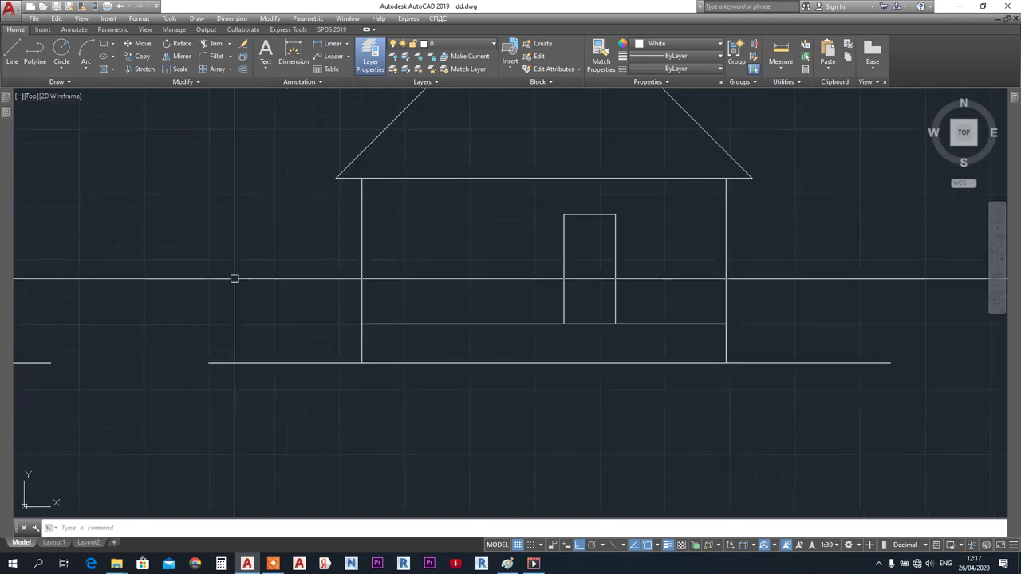
middle_drag(511, 217, 455, 223)
click(469, 204)
click(606, 348)
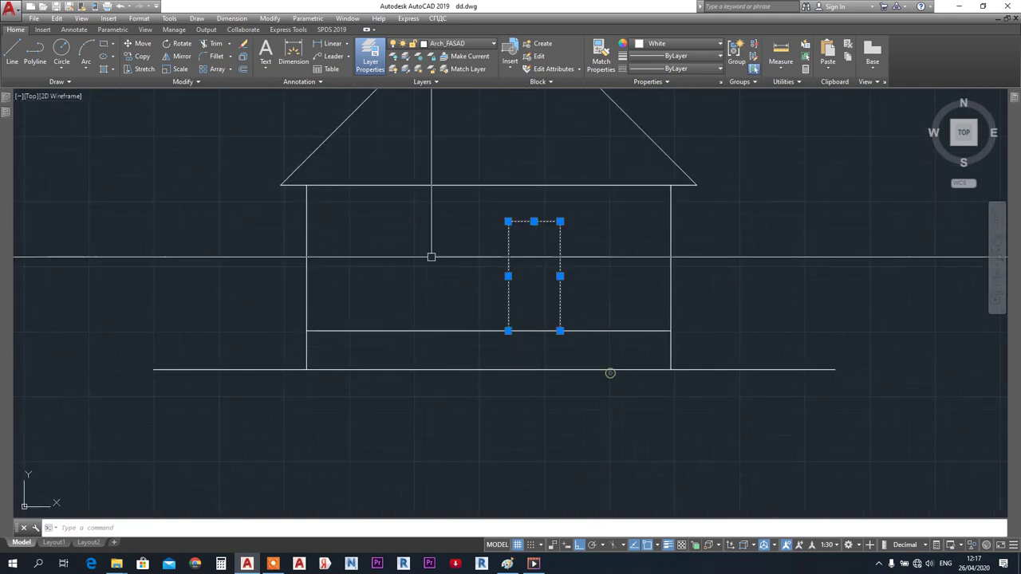
click(188, 82)
click(170, 109)
- Offset the gable elevation's window outline 70 inward to form the frame
scroll(725, 330, down, 7)
middle_drag(245, 295, 421, 288)
scroll(447, 290, up, 10)
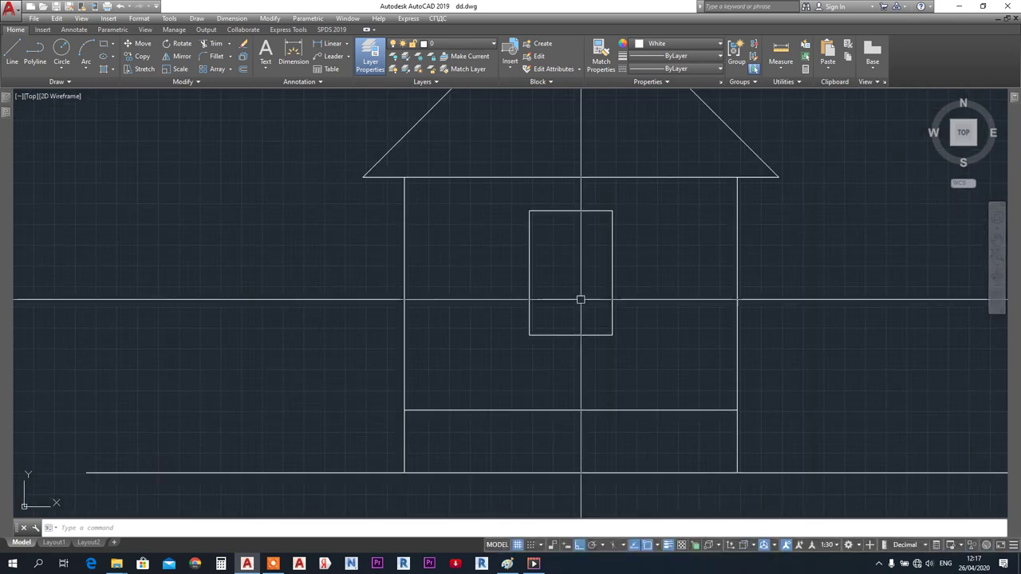
click(241, 69)
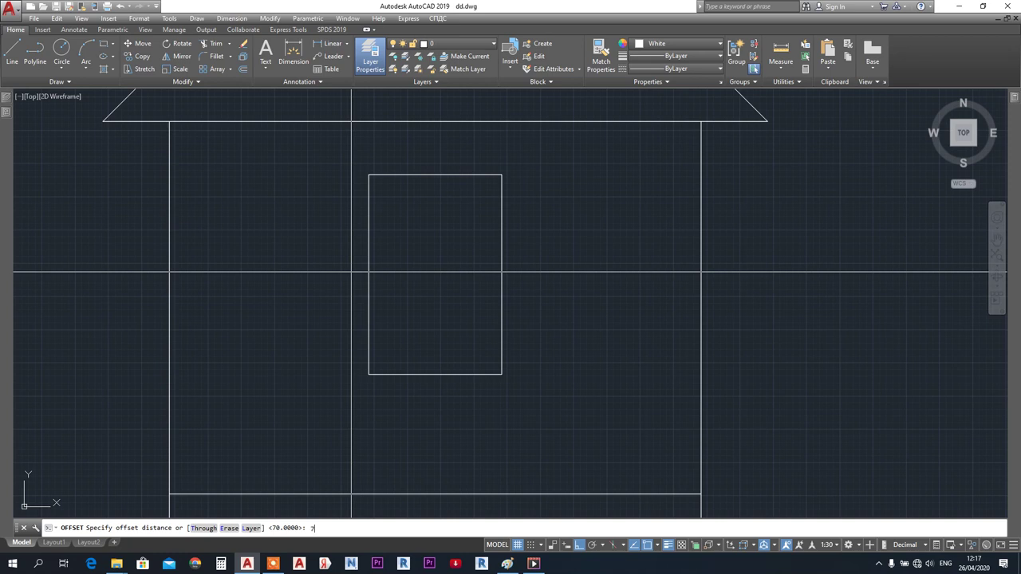
key(Return)
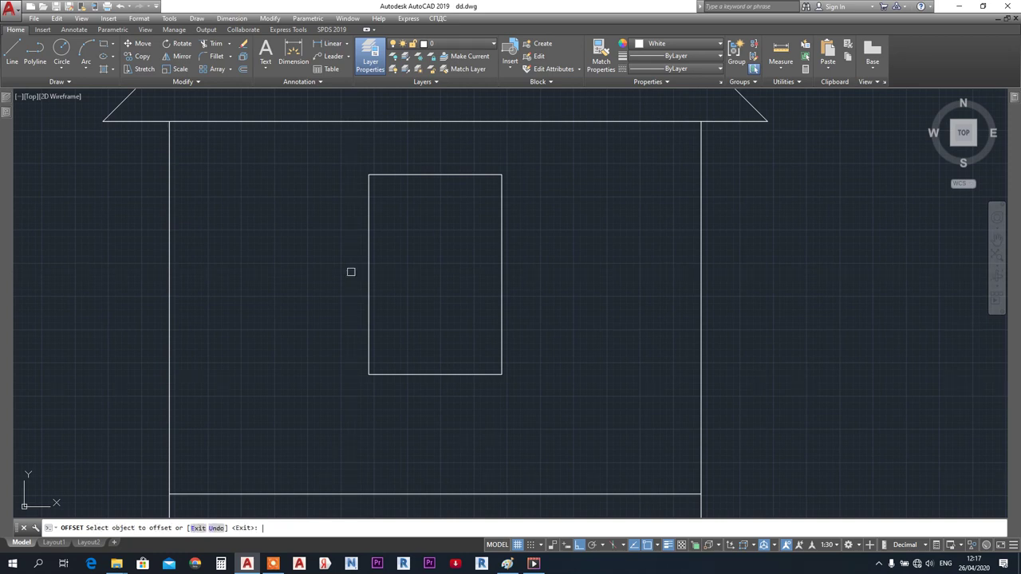
click(426, 185)
click(433, 213)
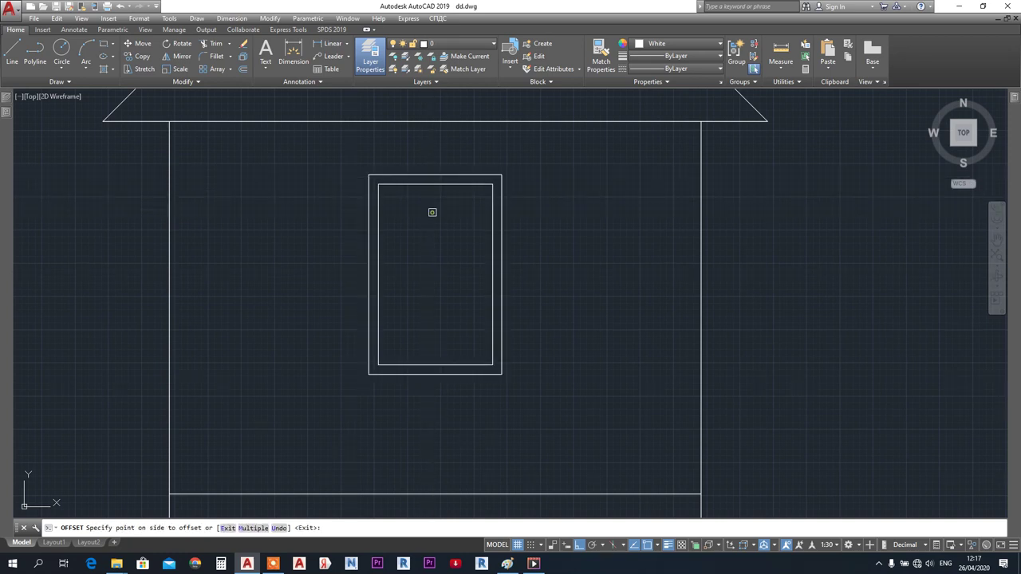
- Offset the inner frame outline of the gable window another 20 inward
scroll(449, 239, up, 2)
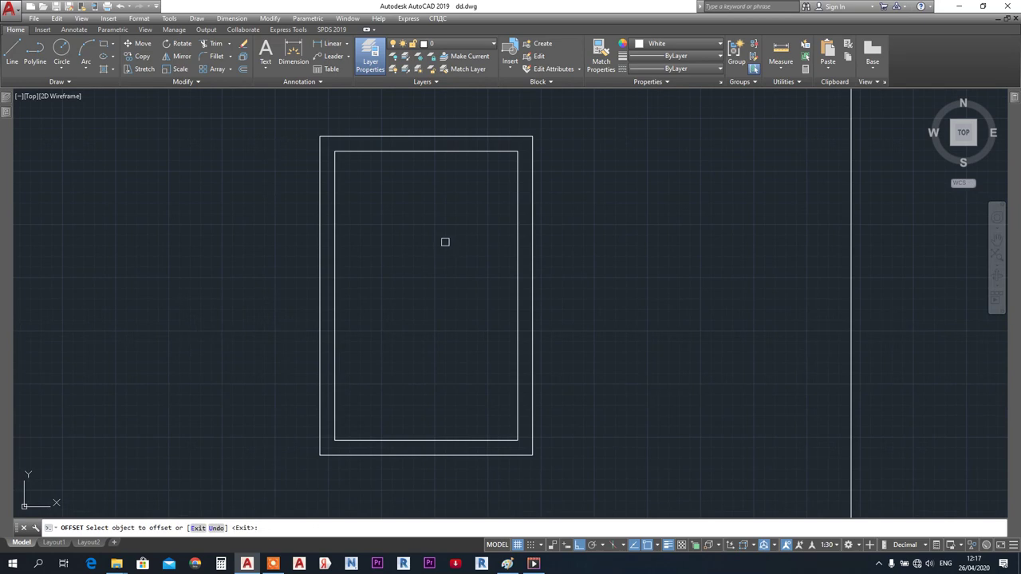
key(Return)
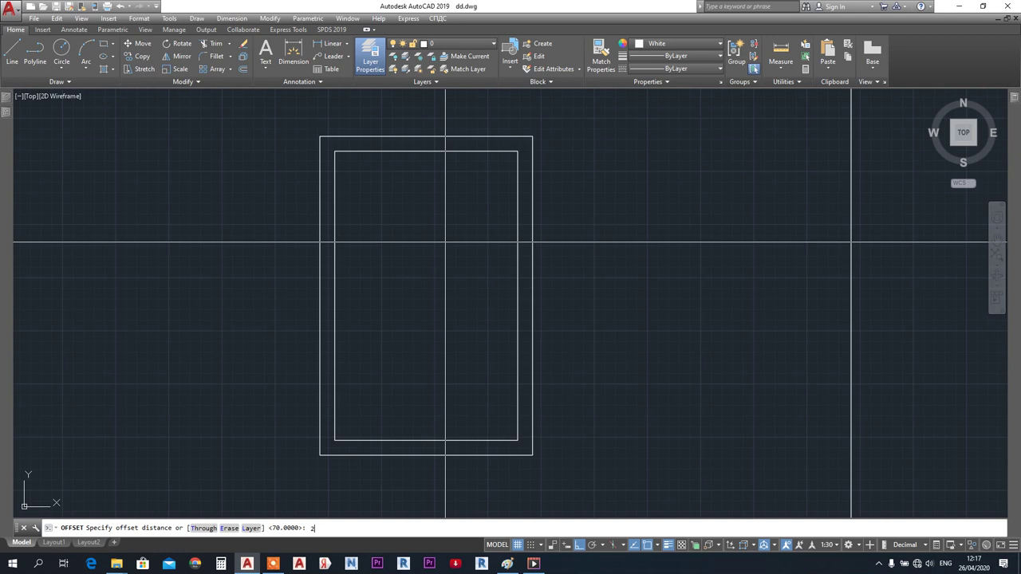
key(Return)
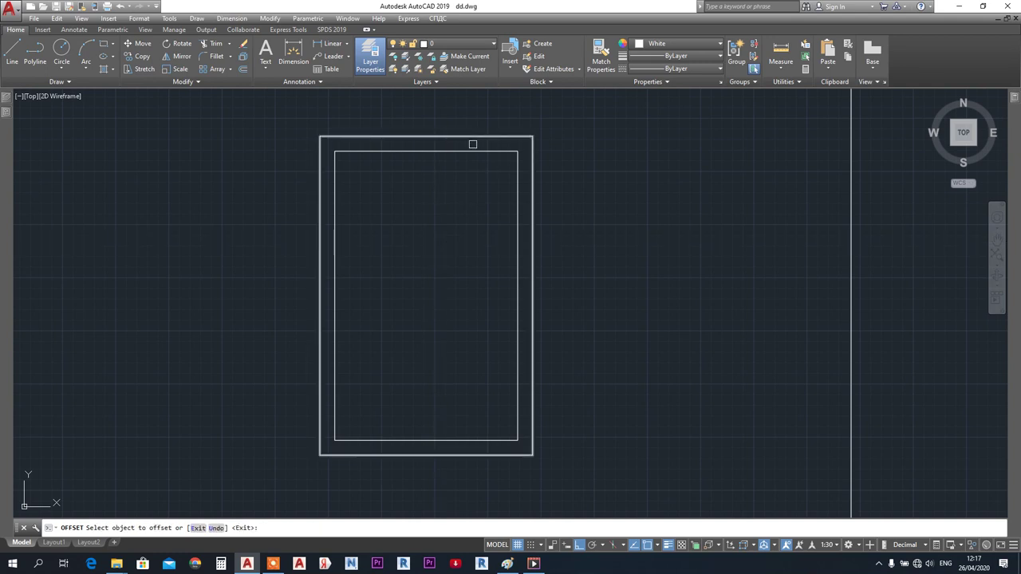
click(465, 152)
click(458, 204)
key(Return)
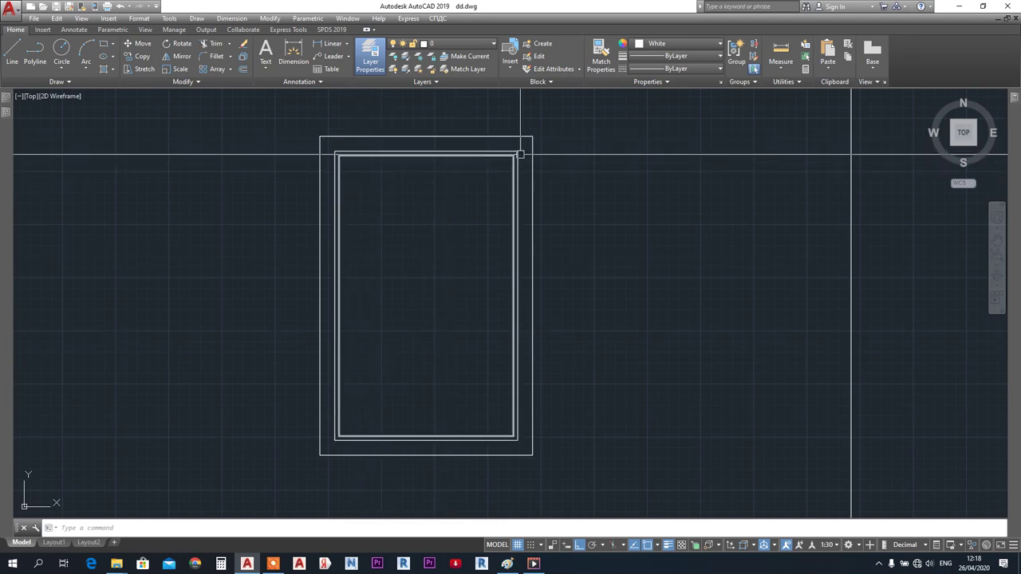
- Offset the square window outline of the third elevation 70 inward to form its frame
scroll(403, 390, down, 5)
middle_drag(637, 292, 232, 276)
middle_drag(728, 279, 453, 281)
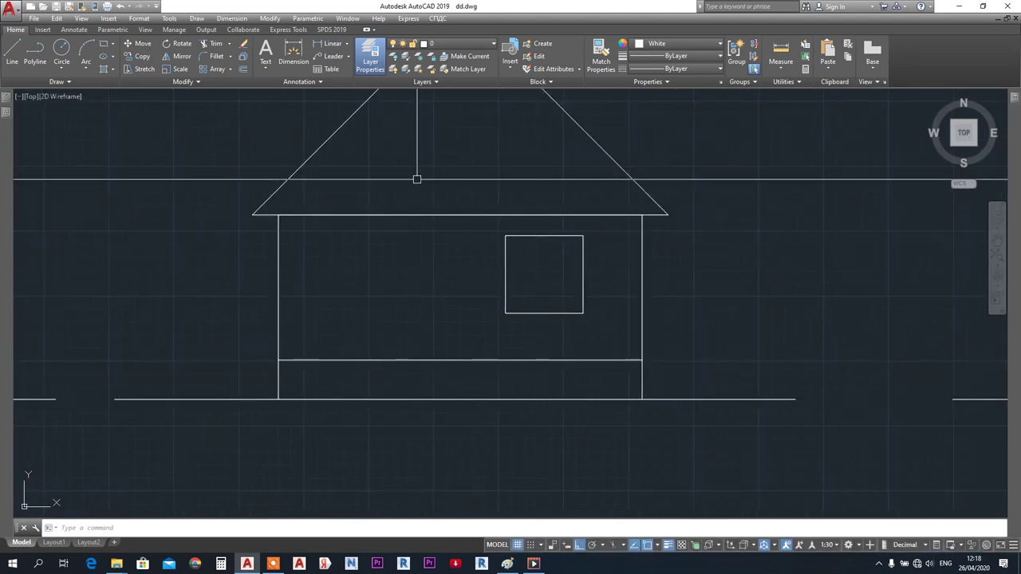
click(243, 69)
scroll(542, 257, up, 4)
middle_drag(543, 258, 405, 247)
scroll(399, 227, up, 2)
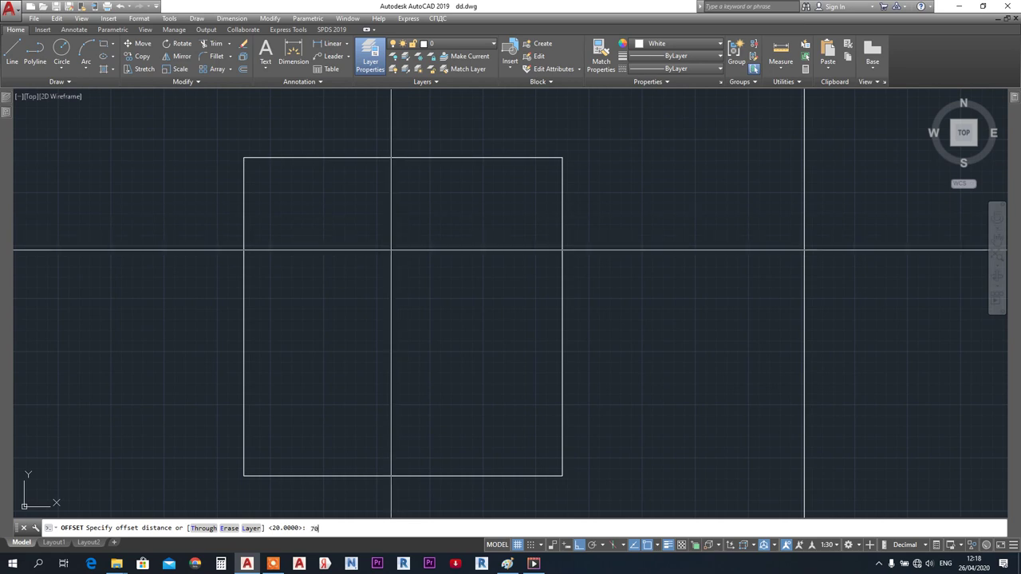
key(Return)
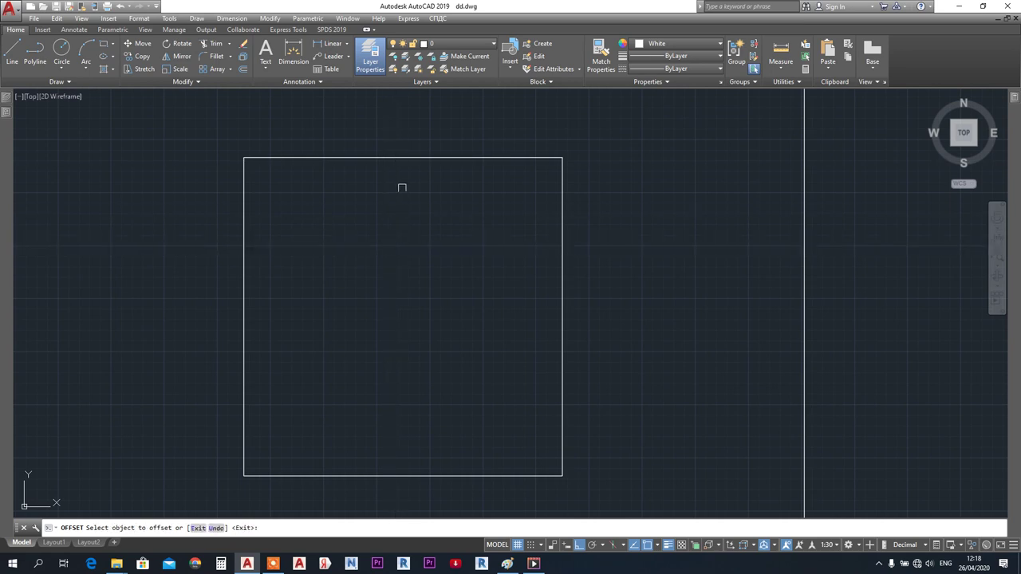
click(407, 158)
click(402, 201)
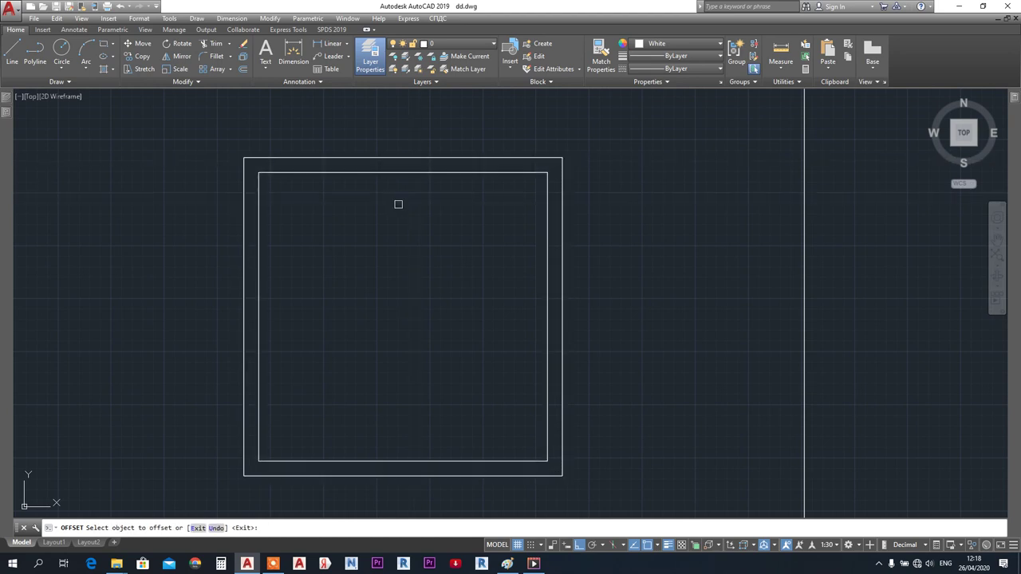
key(Return)
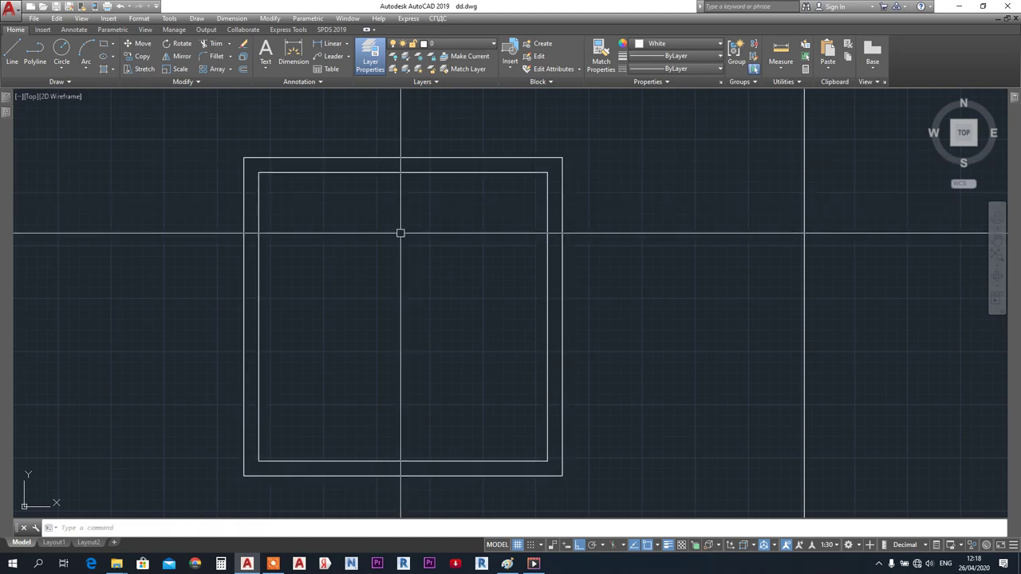
- Draw a vertical centre line between the top and bottom midpoints of the square window's inner frame
click(12, 51)
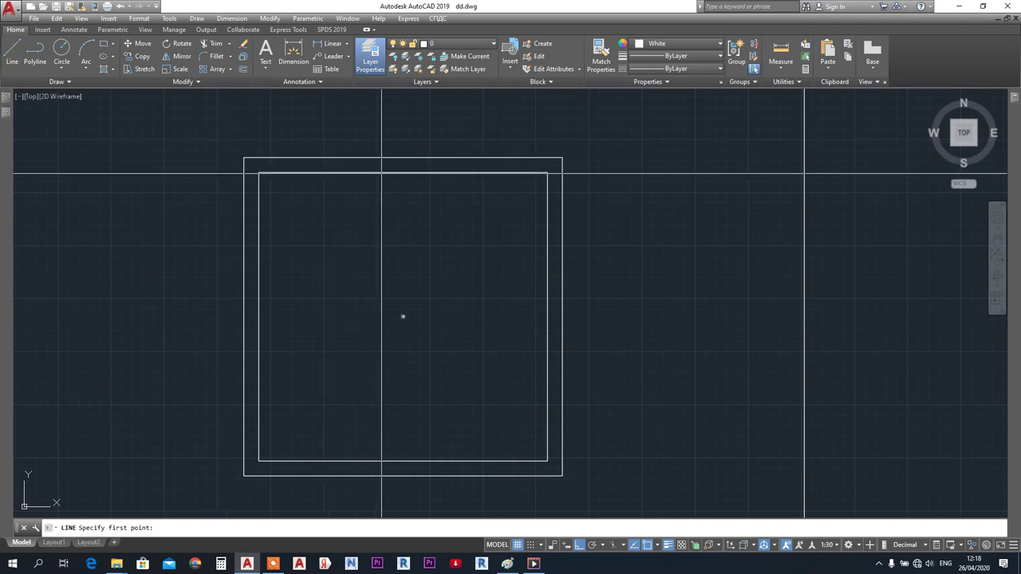
click(402, 172)
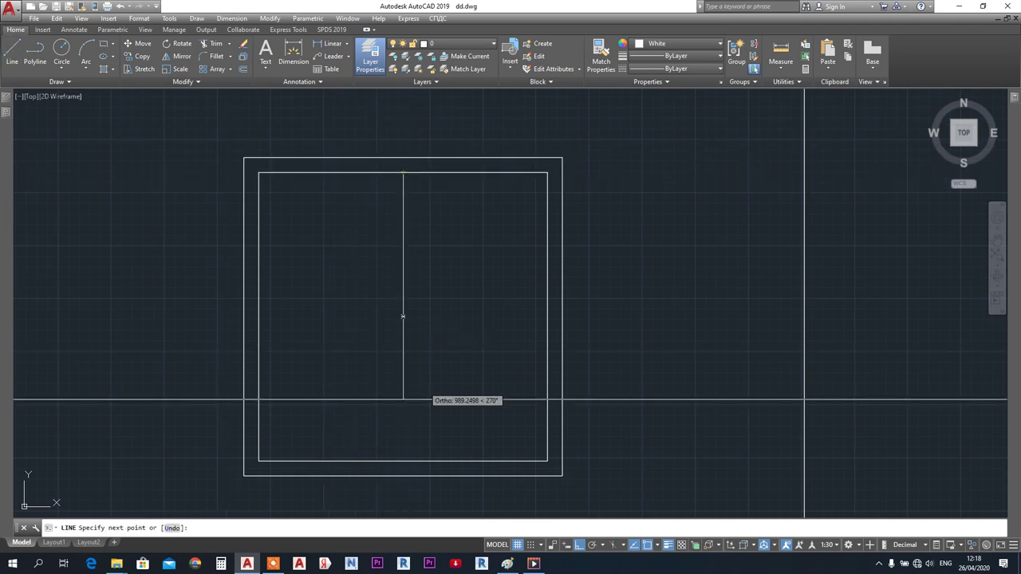
click(405, 460)
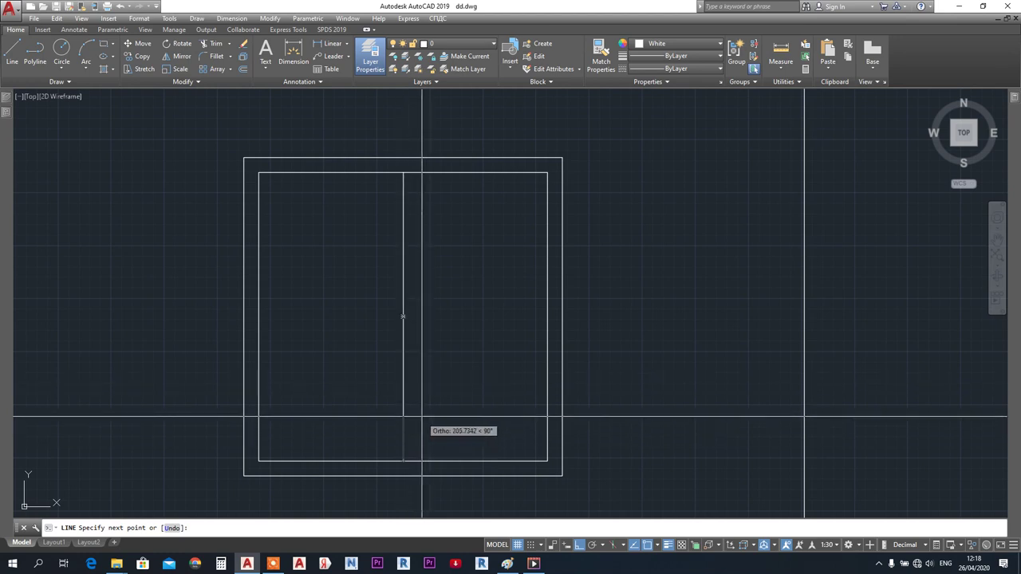
key(Escape)
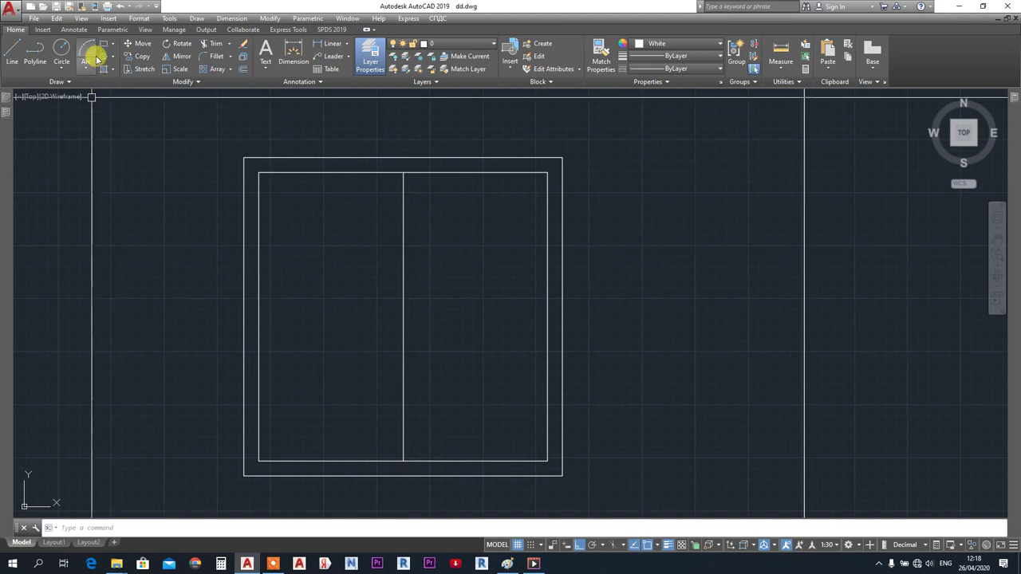
- Offset the square window's centre line 35 to each side to form the mullion
click(238, 69)
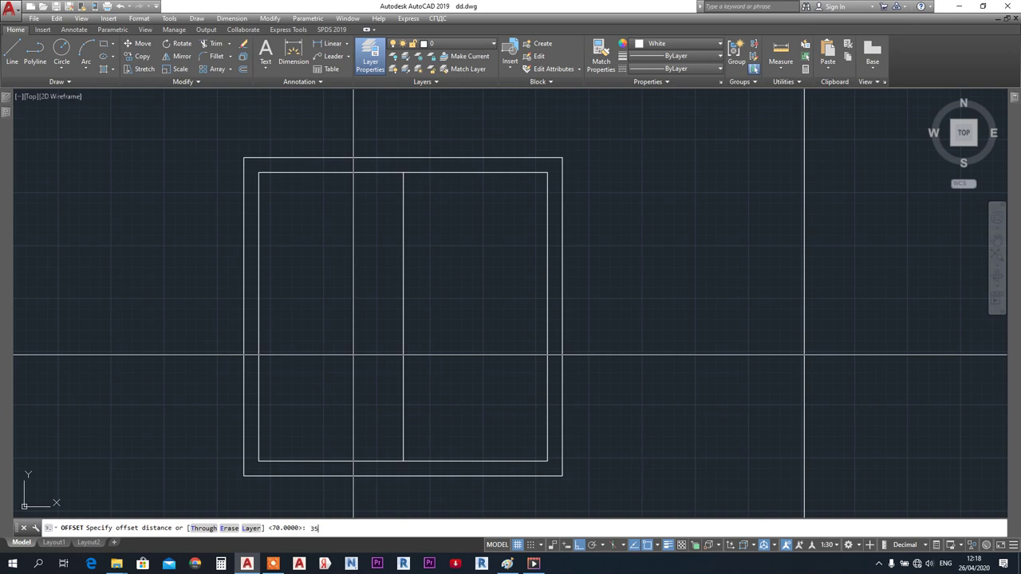
key(Return)
click(399, 199)
click(429, 200)
scroll(435, 207, up, 4)
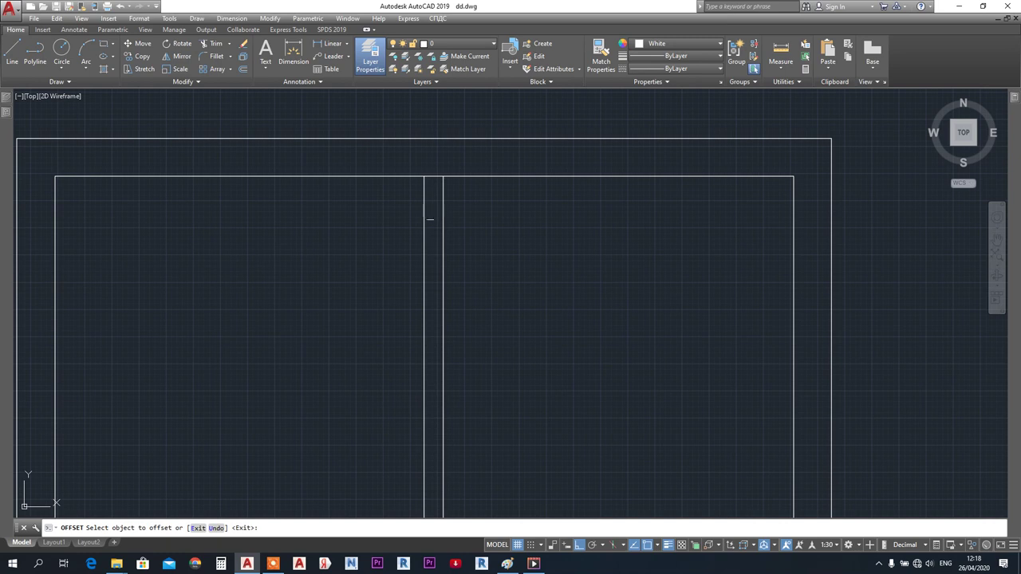
click(425, 217)
click(400, 218)
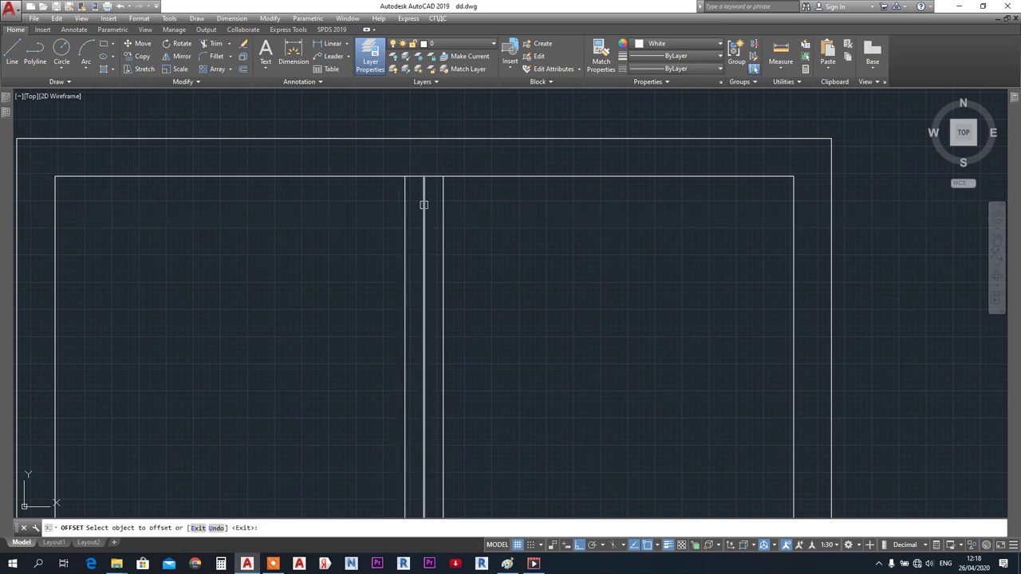
key(Escape)
- Erase the square window's centre line and trim the inner frame between the mullion lines at the top and bottom
click(424, 210)
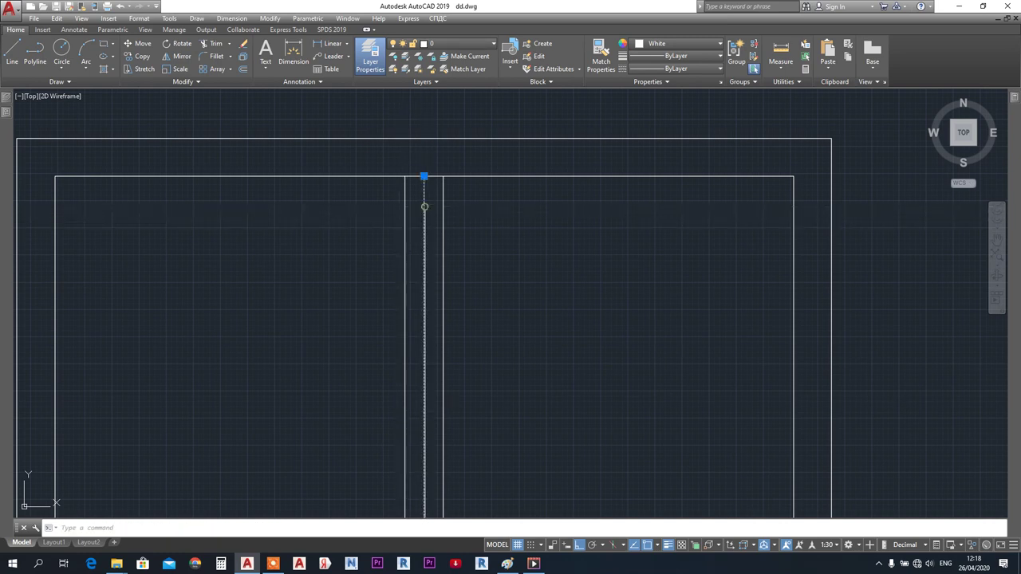
click(241, 43)
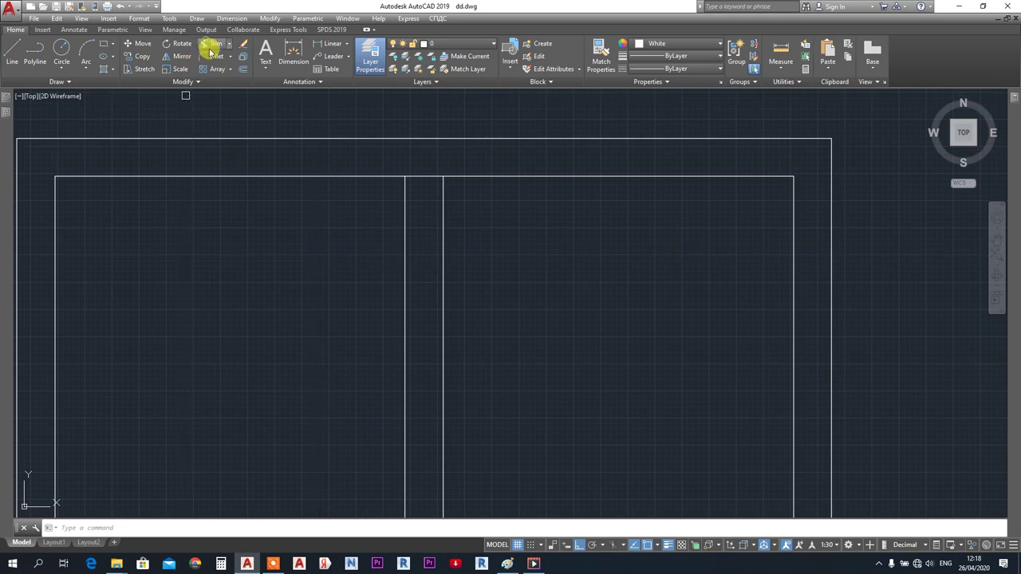
middle_drag(298, 360, 282, 325)
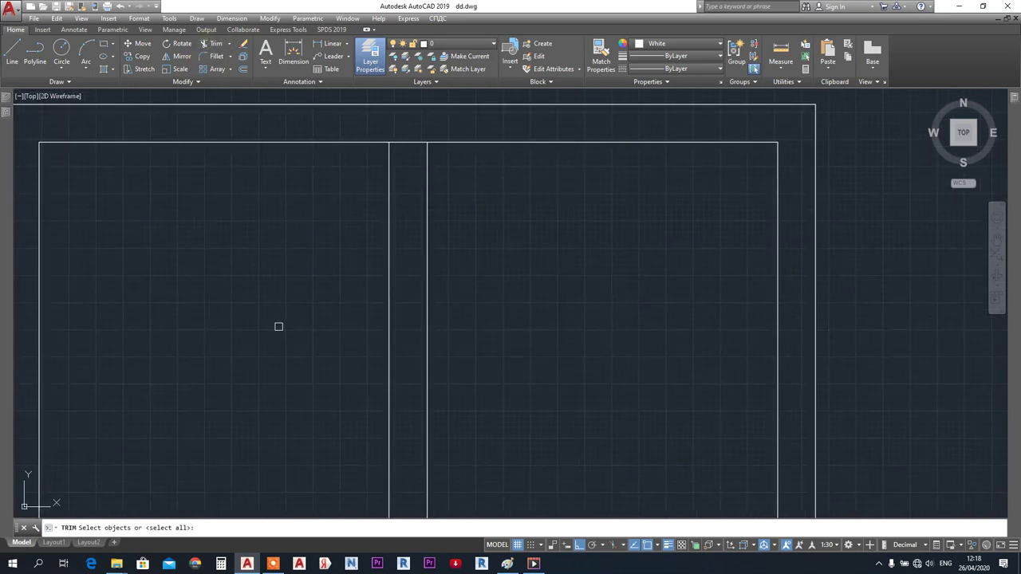
click(414, 132)
click(403, 152)
scroll(413, 151, down, 3)
scroll(411, 341, up, 3)
click(414, 323)
click(412, 292)
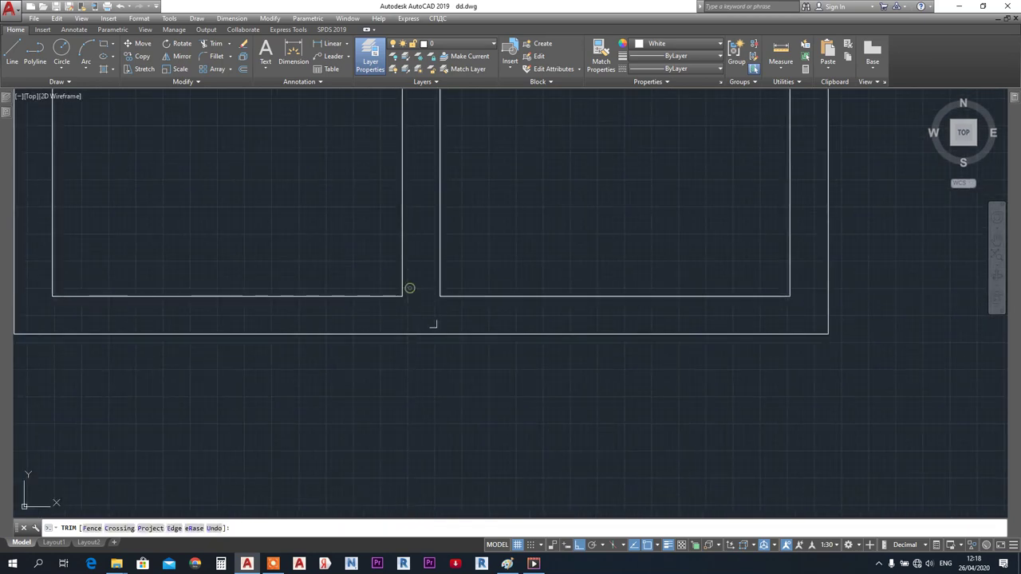
scroll(435, 319, down, 5)
key(Escape)
- Join all lines of the square window so each of its two panes becomes a closed outline
click(357, 213)
click(530, 364)
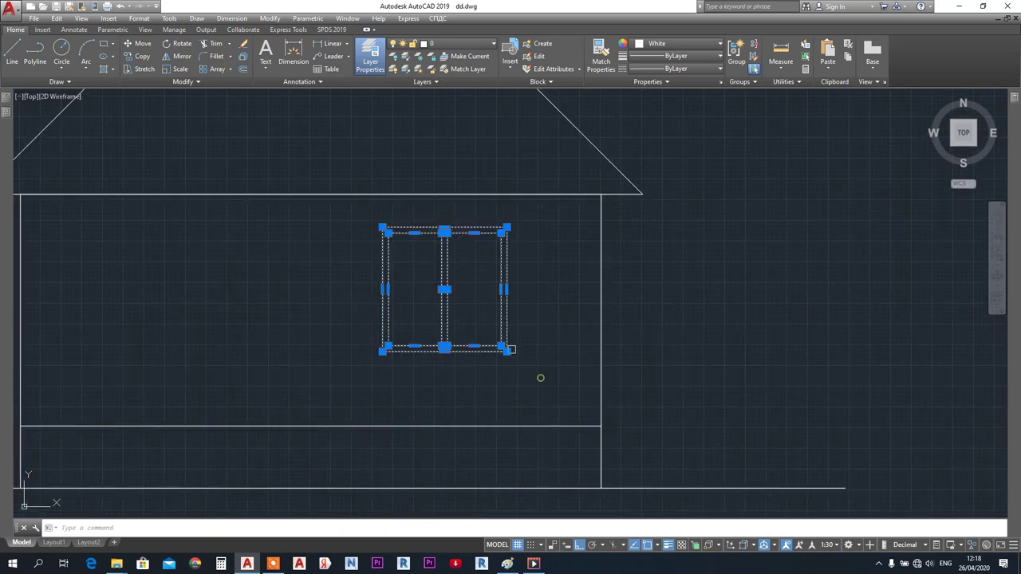
click(184, 79)
key(Escape)
- Offset the left pane outline of the square window 30 outward and erase the original pane outline
scroll(418, 271, up, 4)
scroll(327, 164, up, 2)
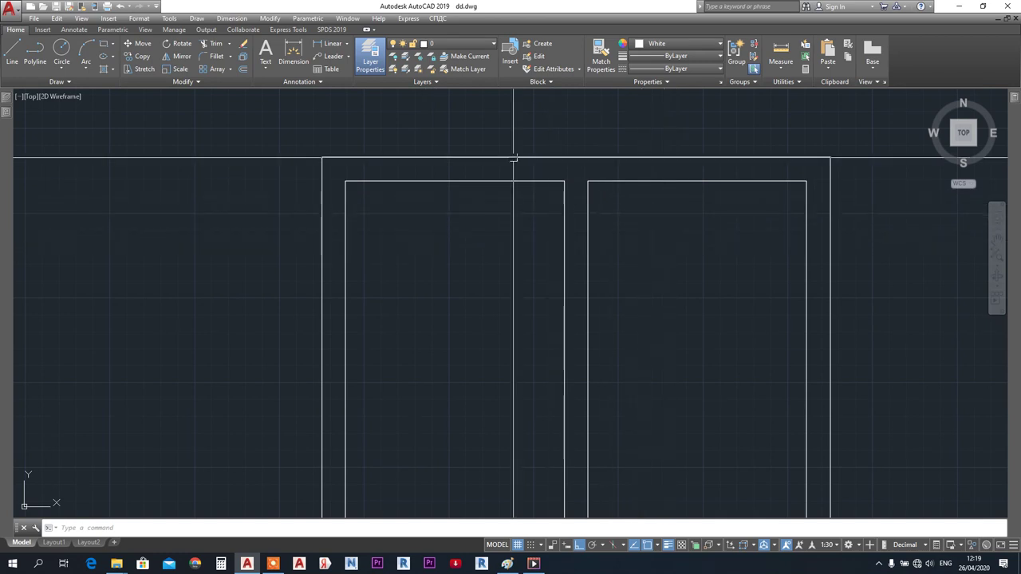
middle_drag(513, 245, 429, 237)
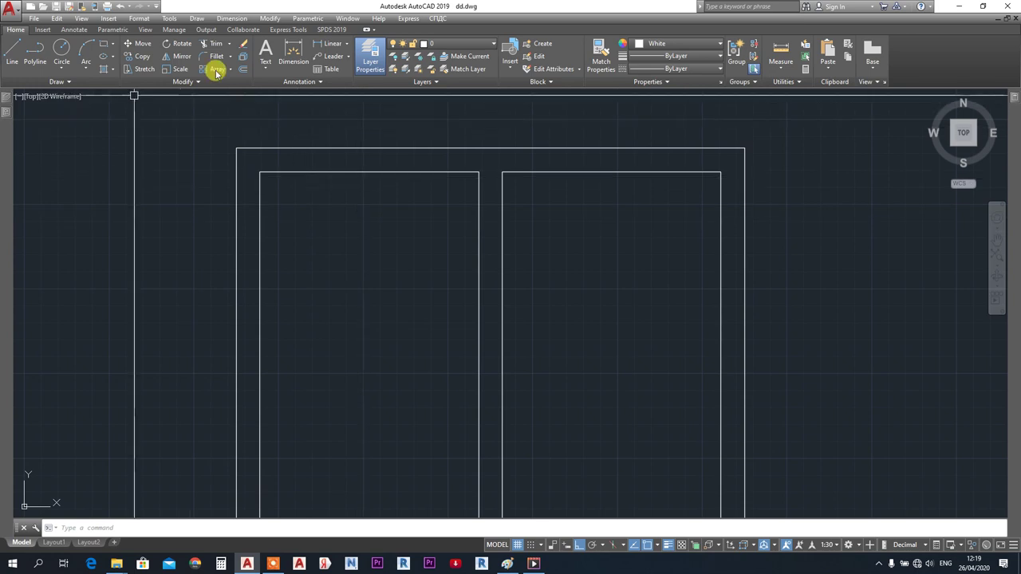
click(242, 70)
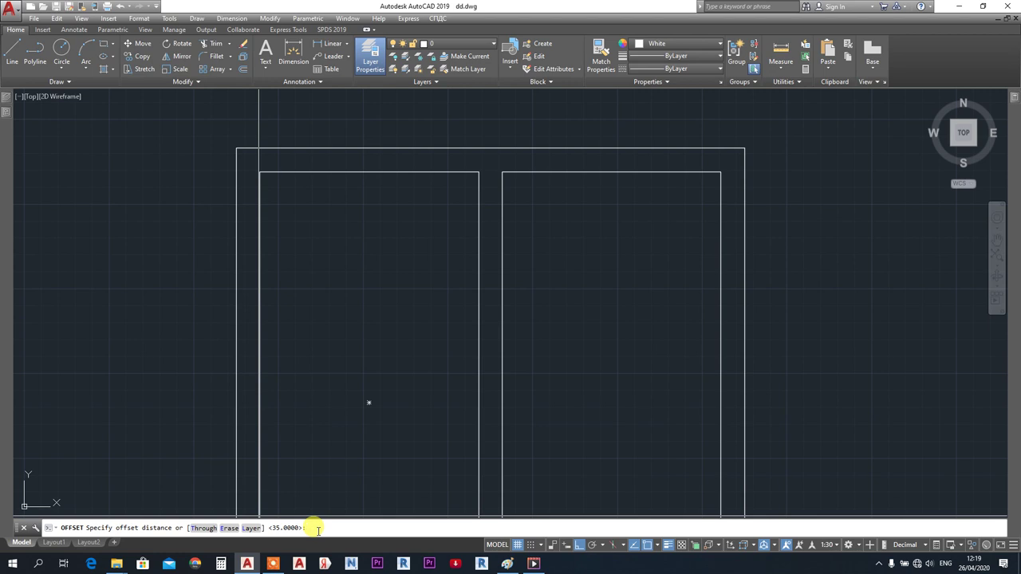
key(Return)
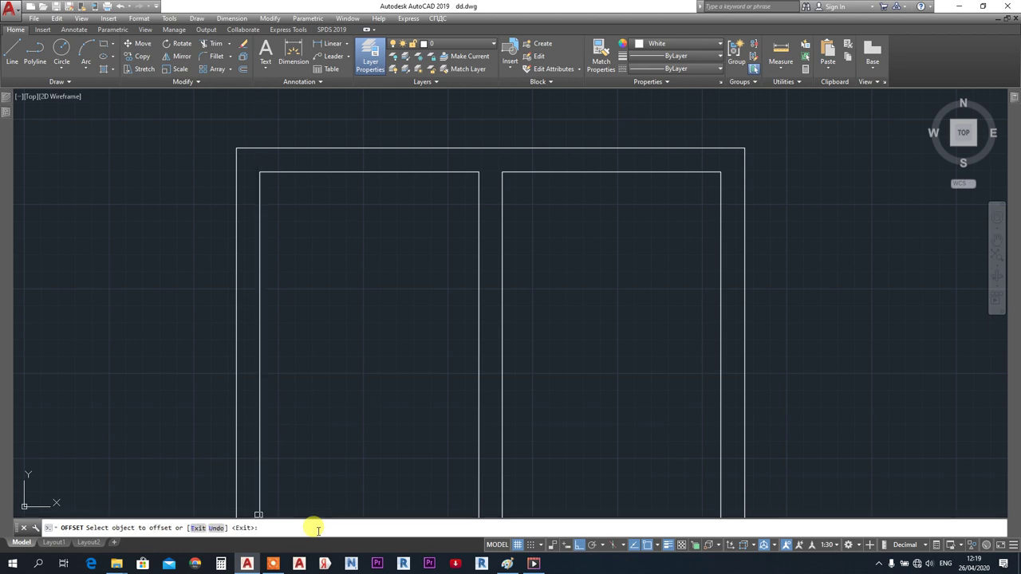
click(383, 172)
click(369, 402)
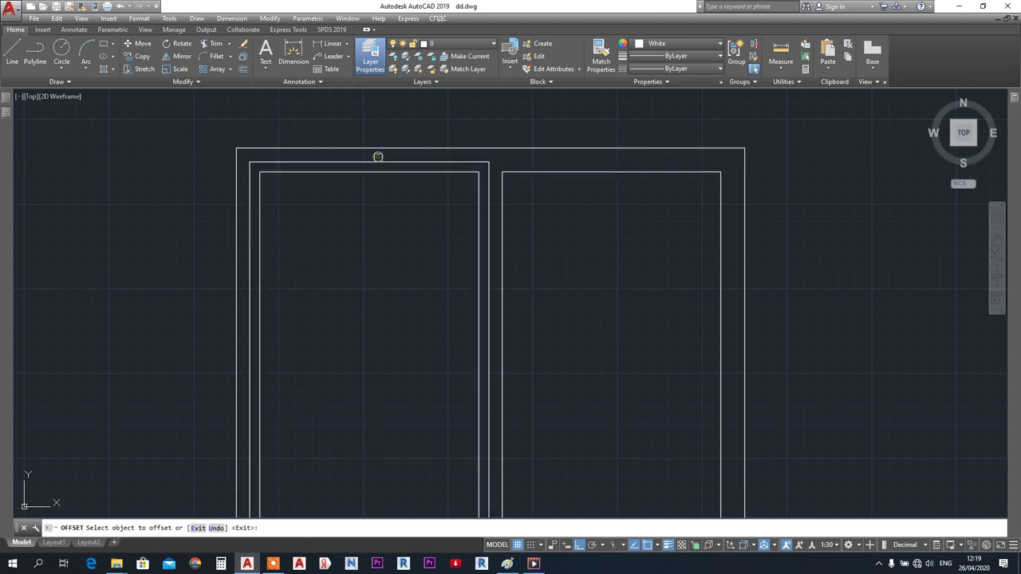
key(Escape)
click(376, 172)
click(241, 53)
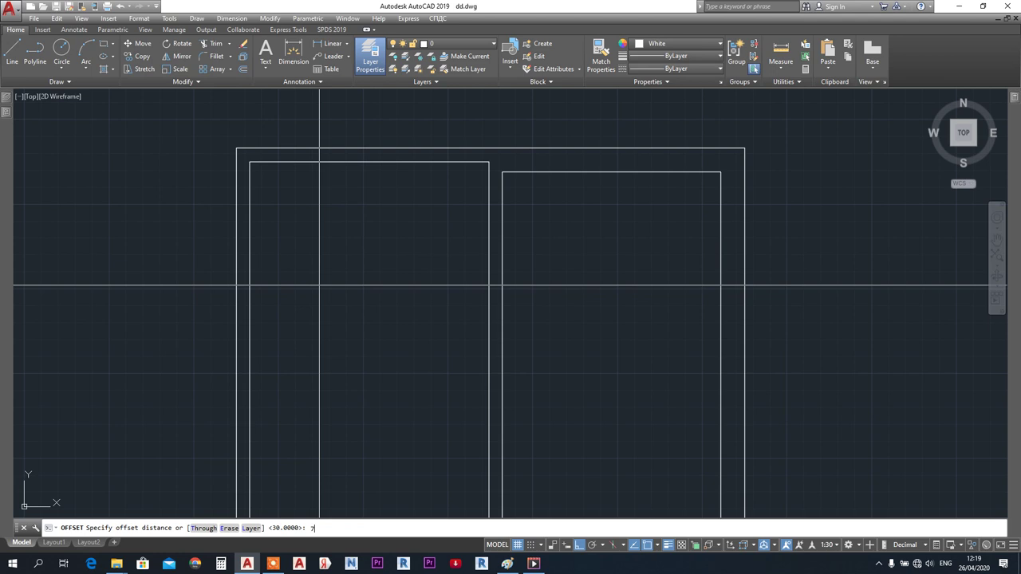
- Offset the enlarged left pane outline 70 inward to form the opening sash
text(7)
key(Return)
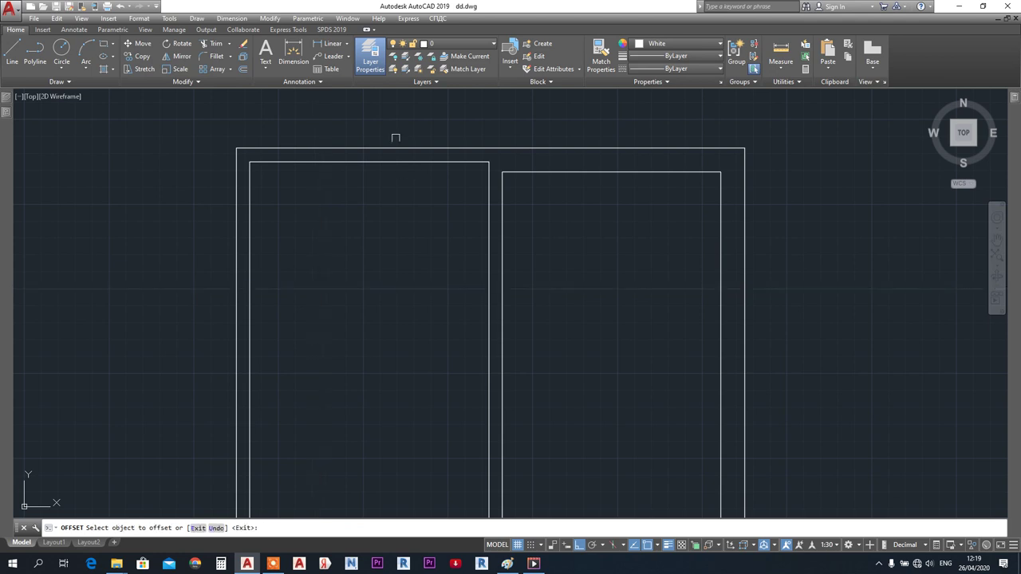
click(394, 161)
click(392, 223)
key(Escape)
- Offset the left sash's inner outline and the right pane outline 20 inward
scroll(392, 229, down, 6)
scroll(392, 229, up, 5)
click(243, 69)
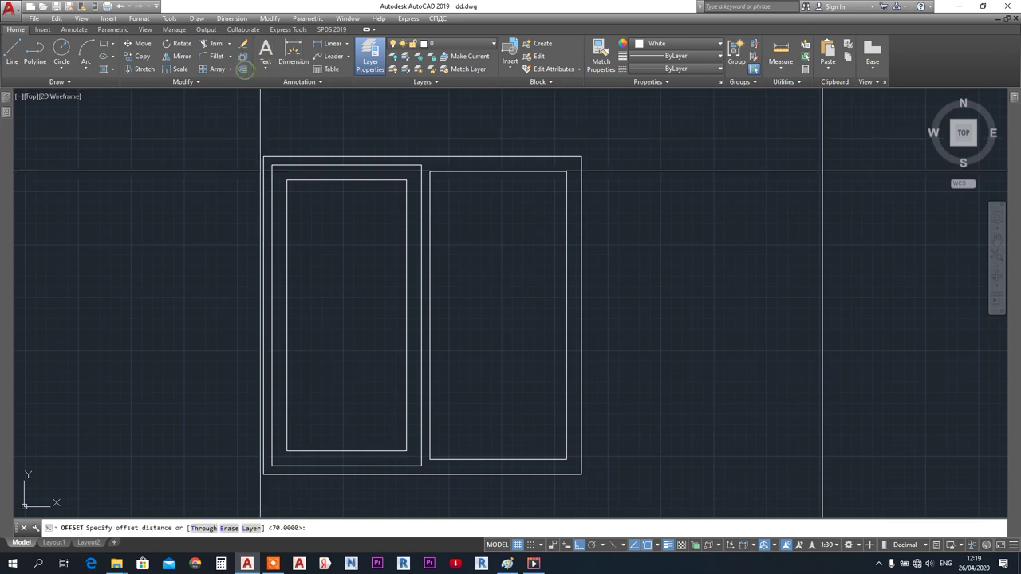
key(Return)
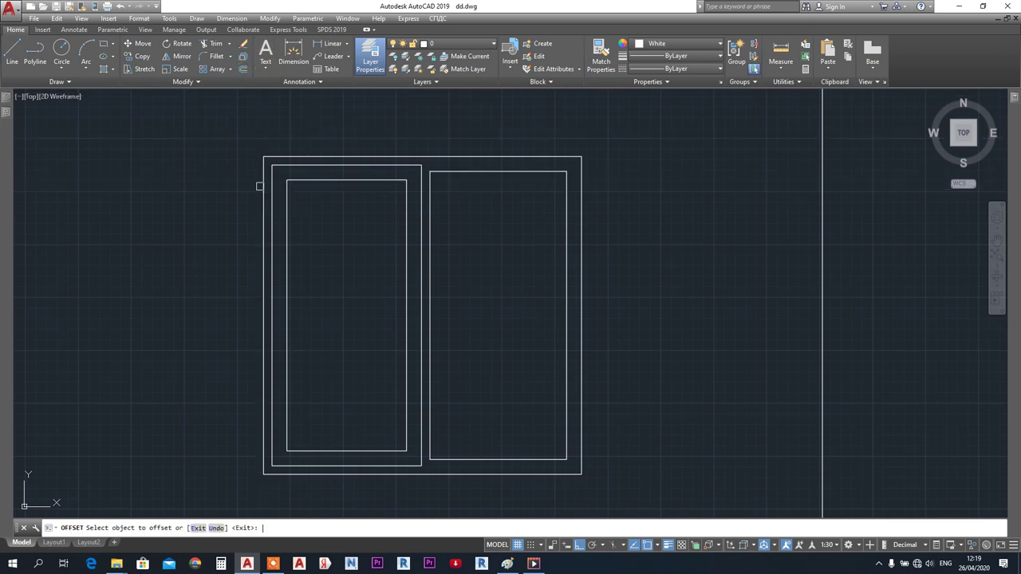
click(348, 181)
click(338, 229)
key(Escape)
- Offset the door outline on the fourth elevation 30 inward to form its frame
scroll(433, 285, down, 8)
scroll(437, 306, up, 6)
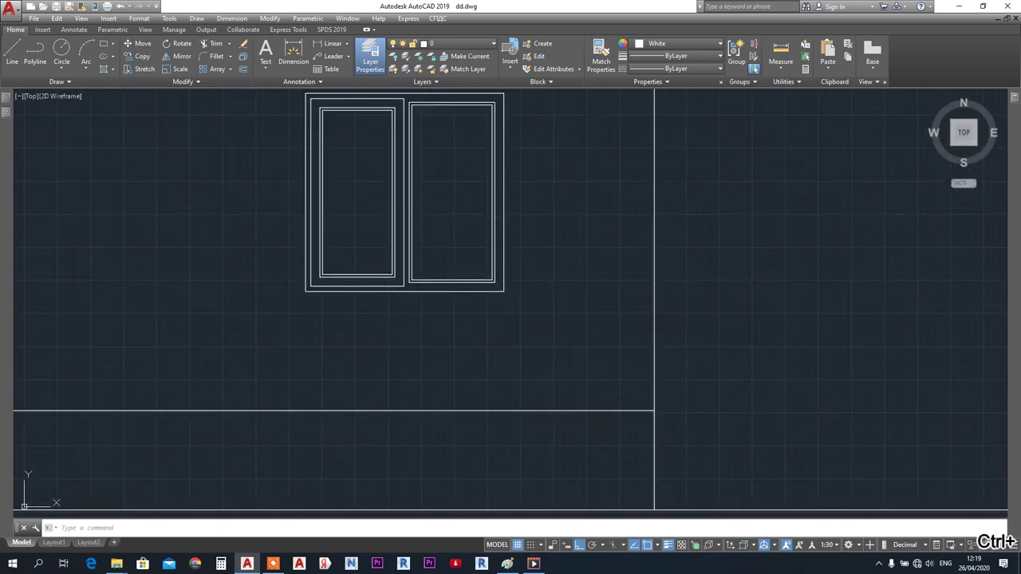
middle_drag(429, 303, 397, 361)
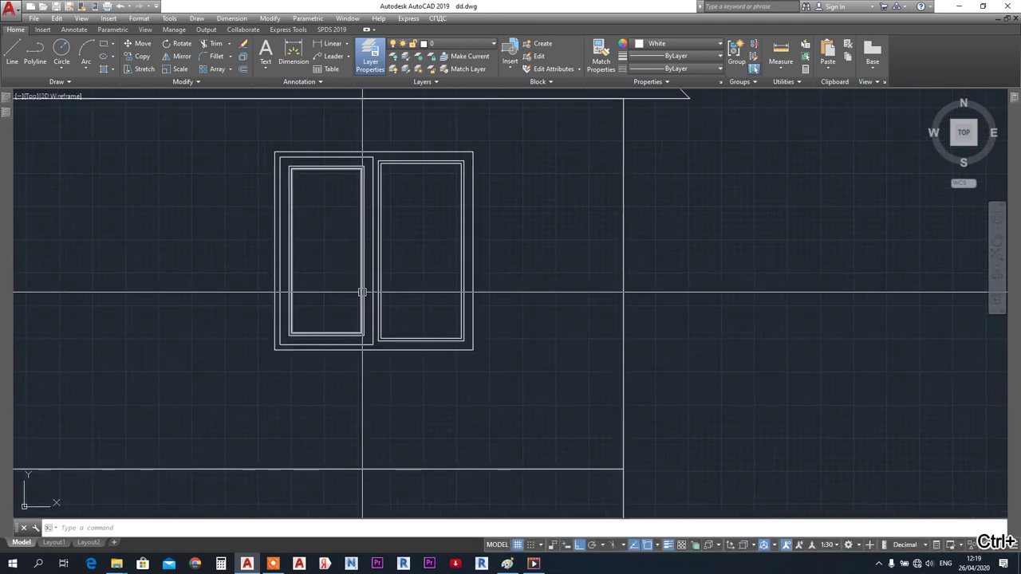
scroll(511, 247, down, 6)
scroll(523, 234, up, 10)
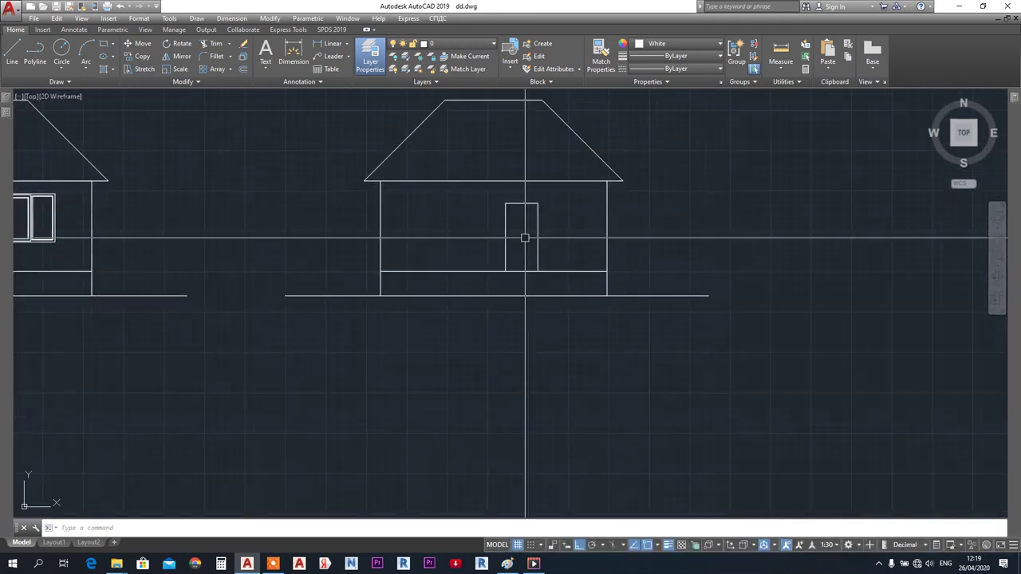
scroll(435, 210, down, 4)
scroll(391, 200, up, 4)
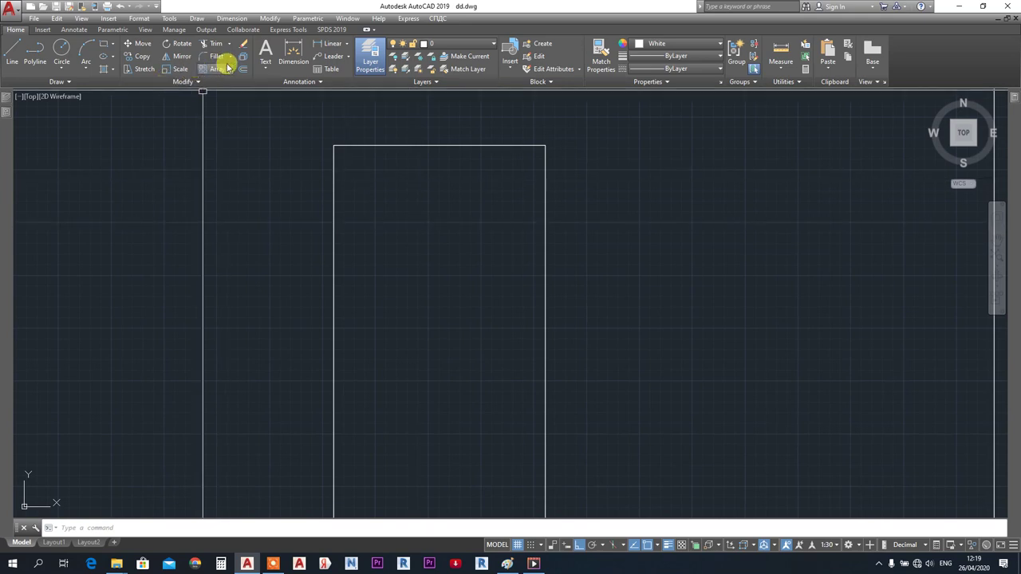
click(246, 68)
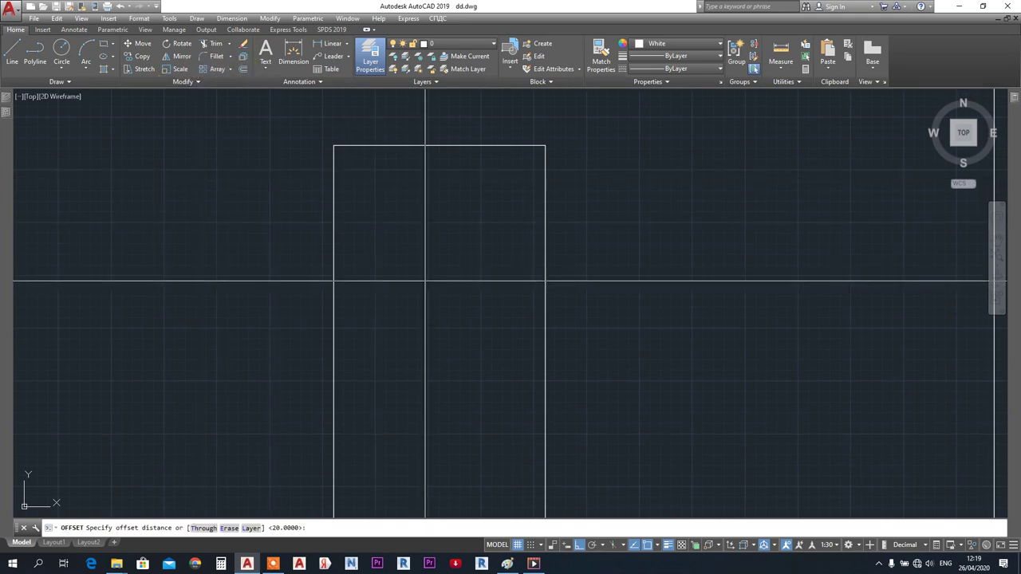
text(3)
key(Return)
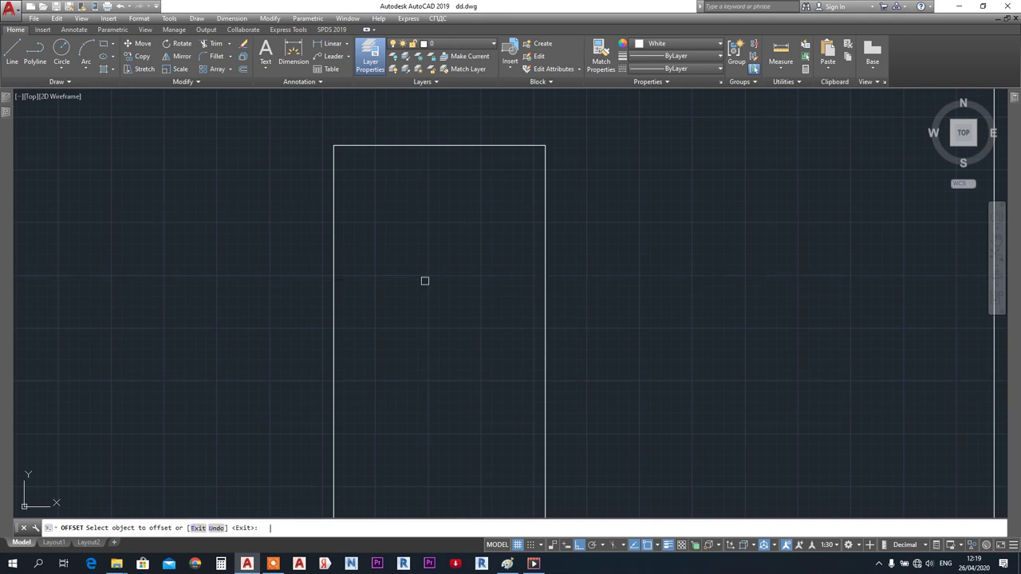
click(433, 147)
click(423, 169)
scroll(389, 291, down, 4)
scroll(389, 292, up, 2)
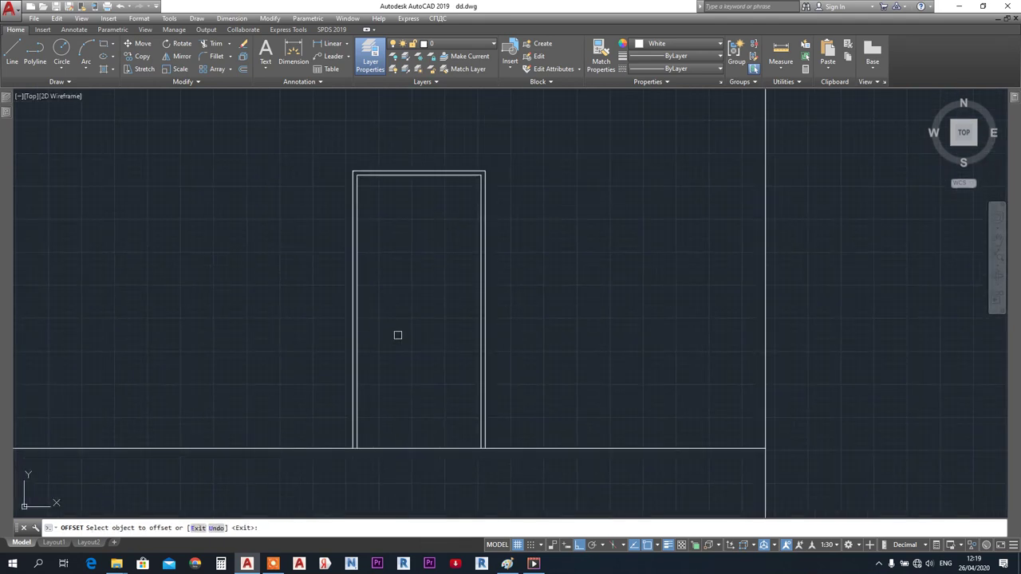
key(Escape)
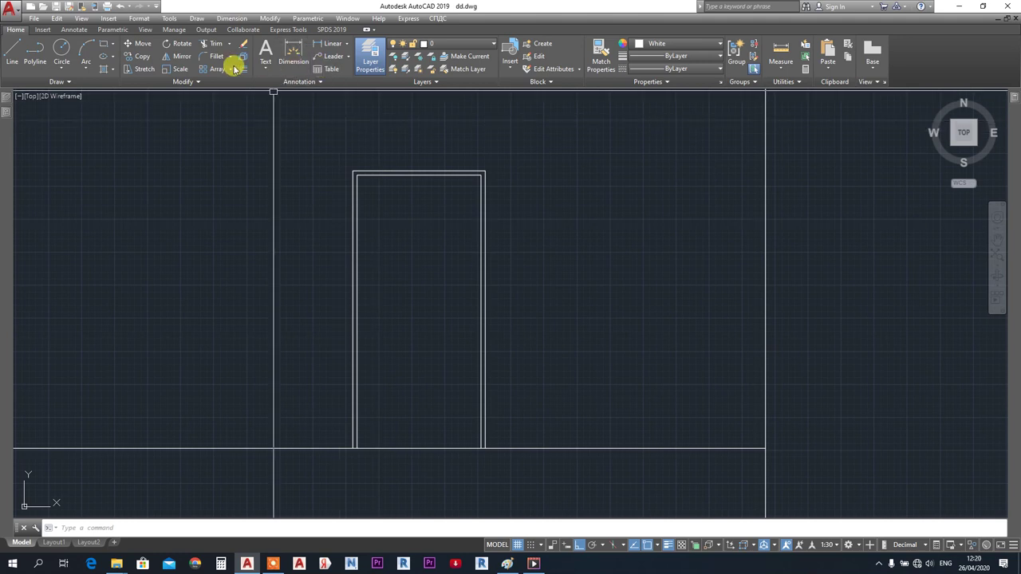
- Try to offset the open inner outline of the door frame 100 inward
click(247, 70)
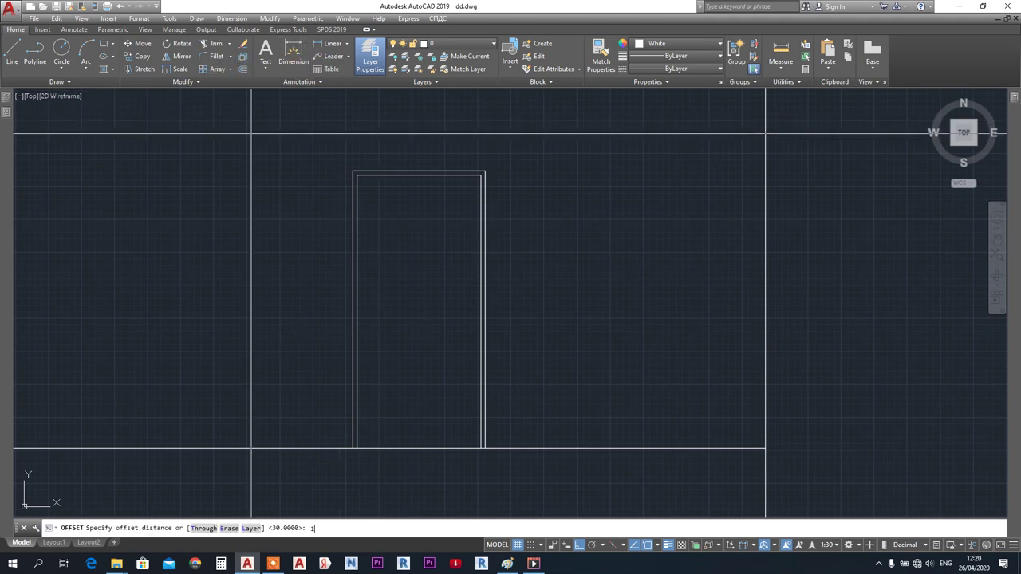
text(100)
key(Return)
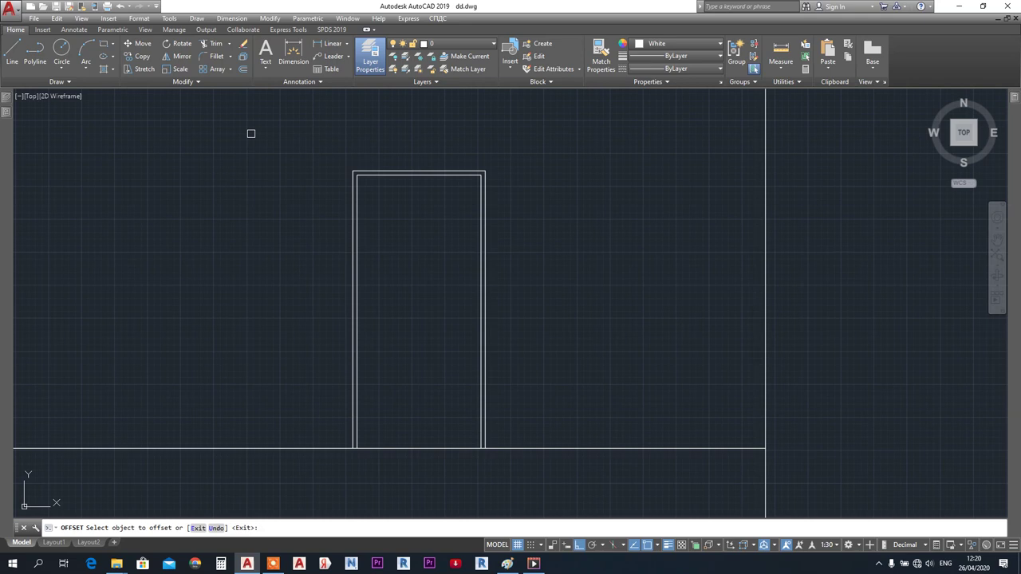
click(428, 179)
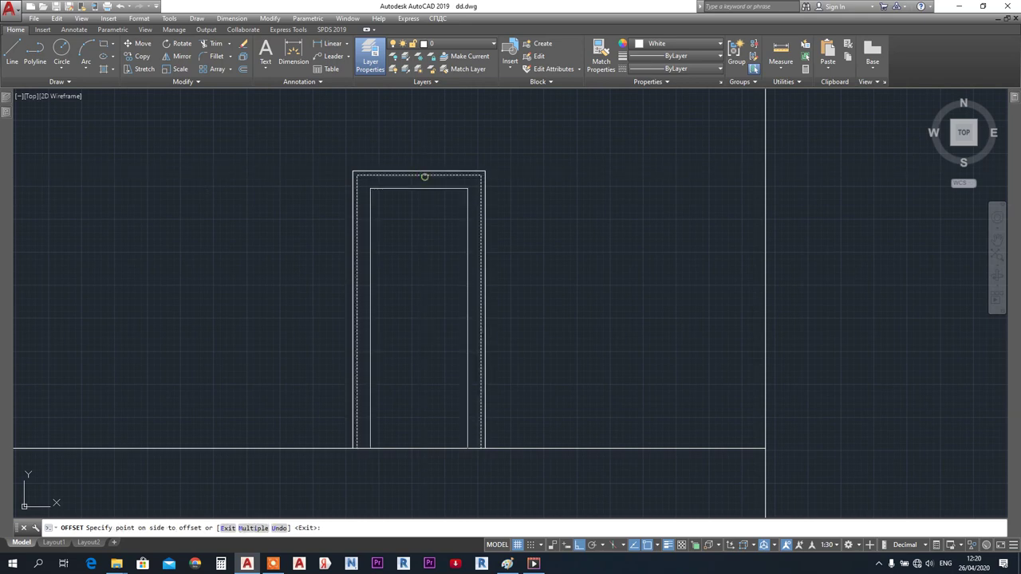
- Draw a line between the bottom ends of the inner door frame outline and erase the innermost door outline
scroll(421, 444, up, 4)
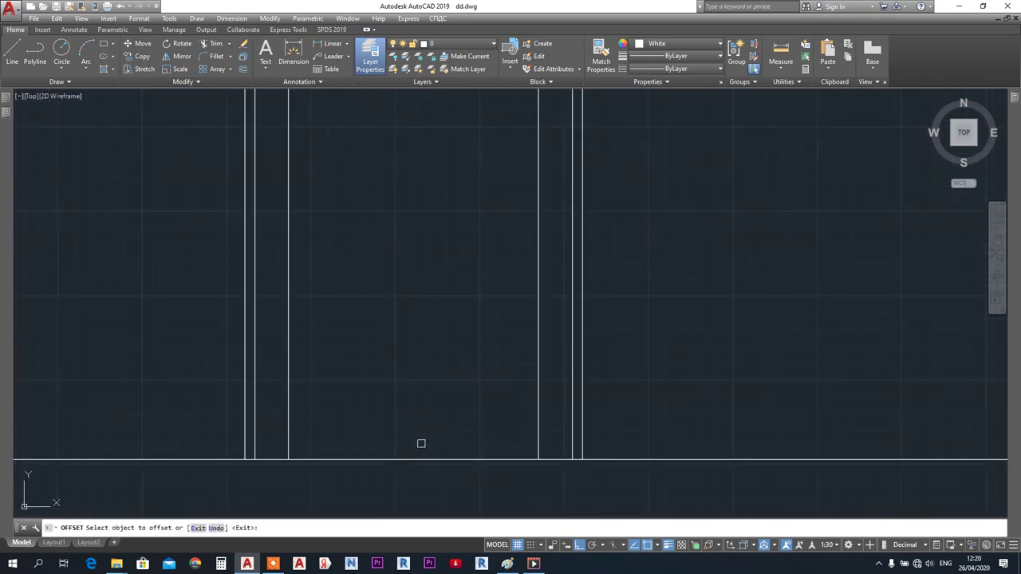
key(Escape)
text(l)
key(Return)
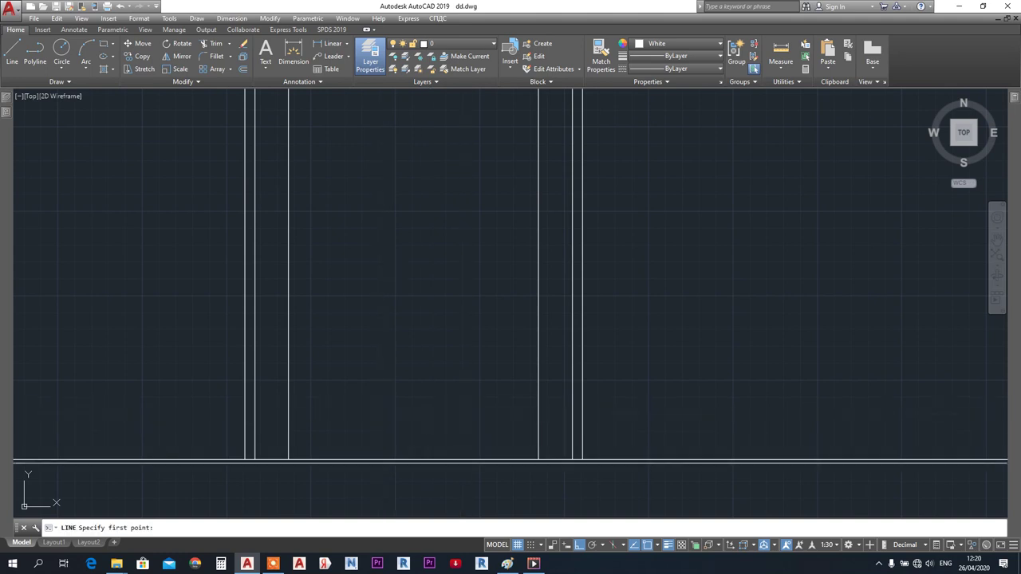
click(254, 460)
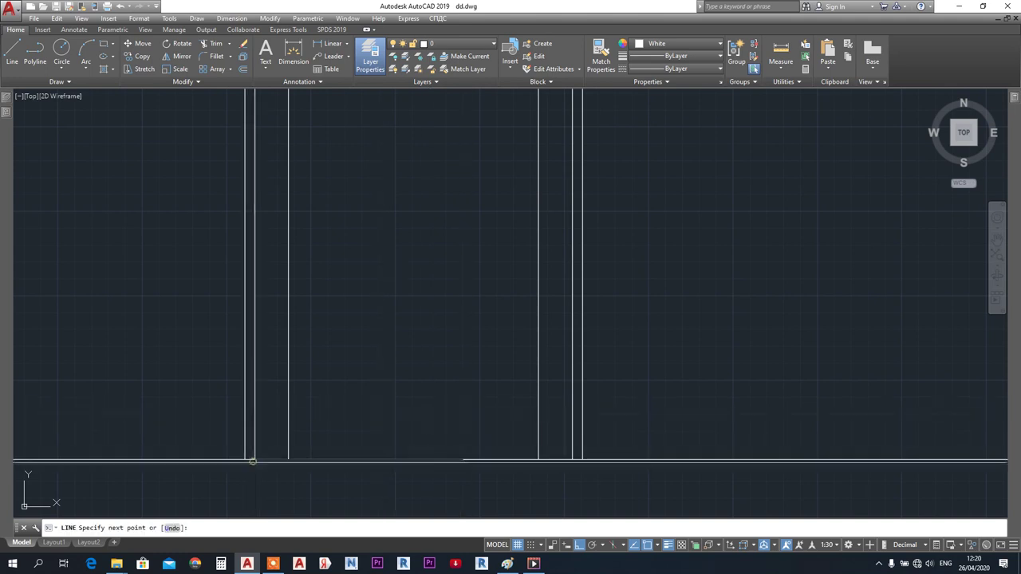
click(572, 459)
key(Escape)
click(539, 423)
key(Delete)
- Join the inner door frame outline with its bottom line into one closed outline
click(254, 403)
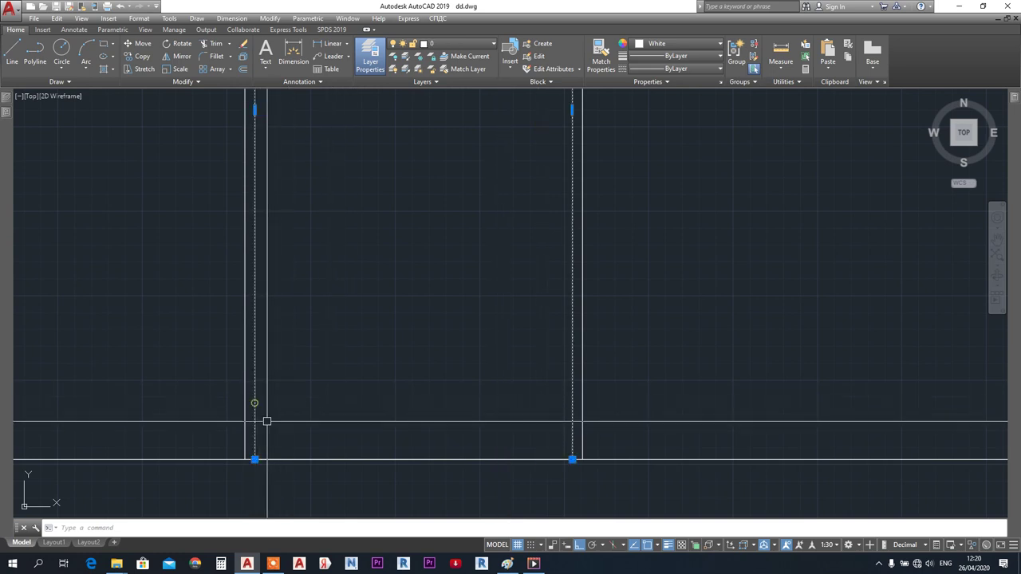
scroll(413, 458, down, 4)
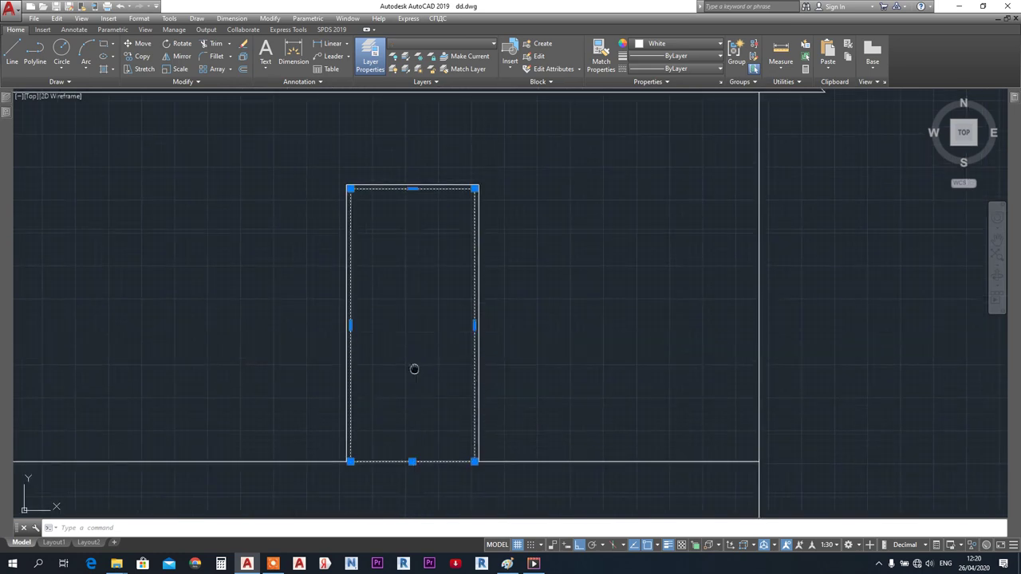
click(179, 82)
click(171, 110)
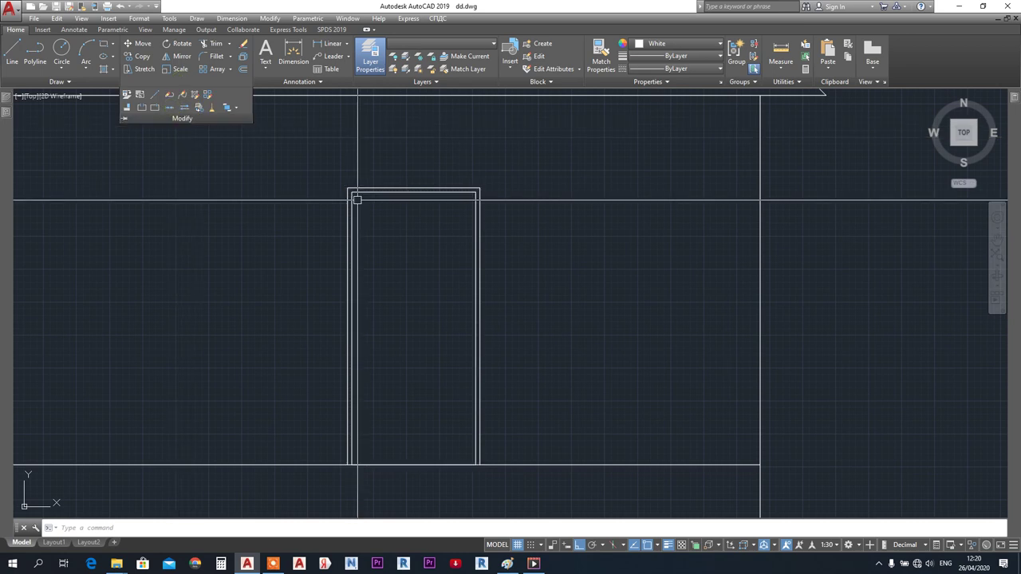
- Offset the closed inner door outline 100 inward to form the door panel
click(243, 70)
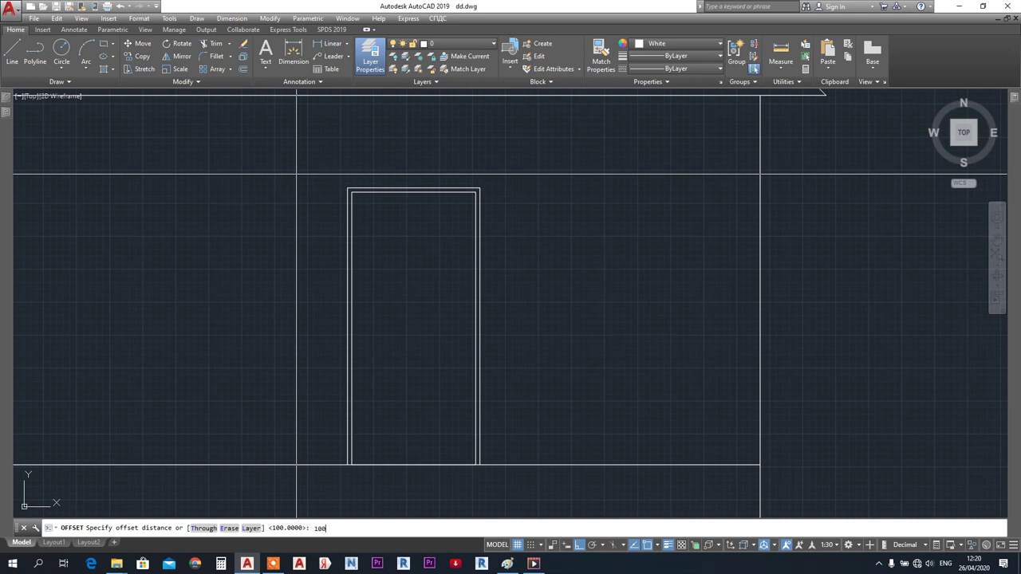
text(100)
key(Return)
scroll(382, 207, up, 2)
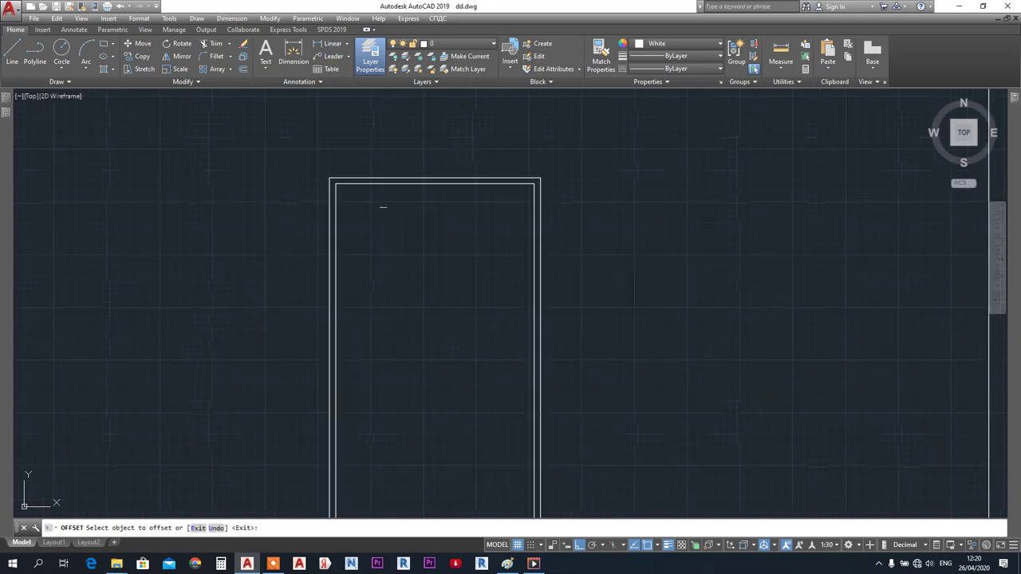
click(387, 186)
click(388, 237)
scroll(410, 303, down, 6)
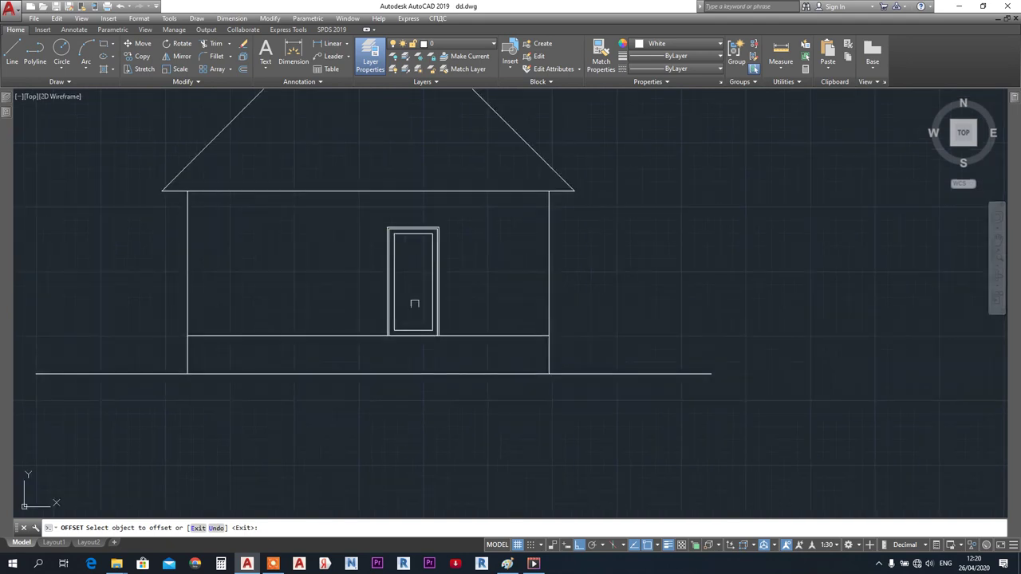
scroll(418, 319, up, 4)
key(Escape)
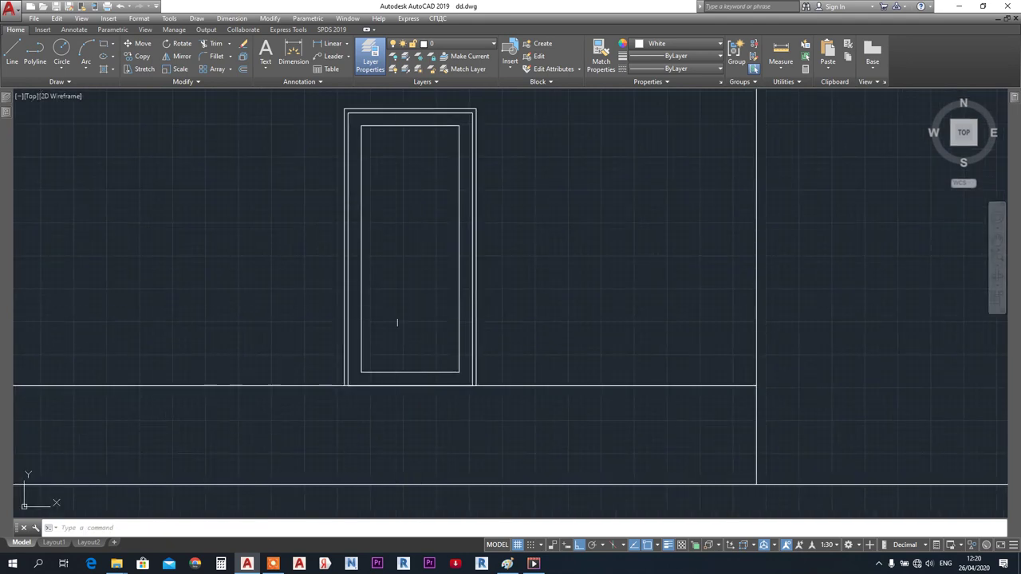
- Save the drawing
key(ctrl+s)
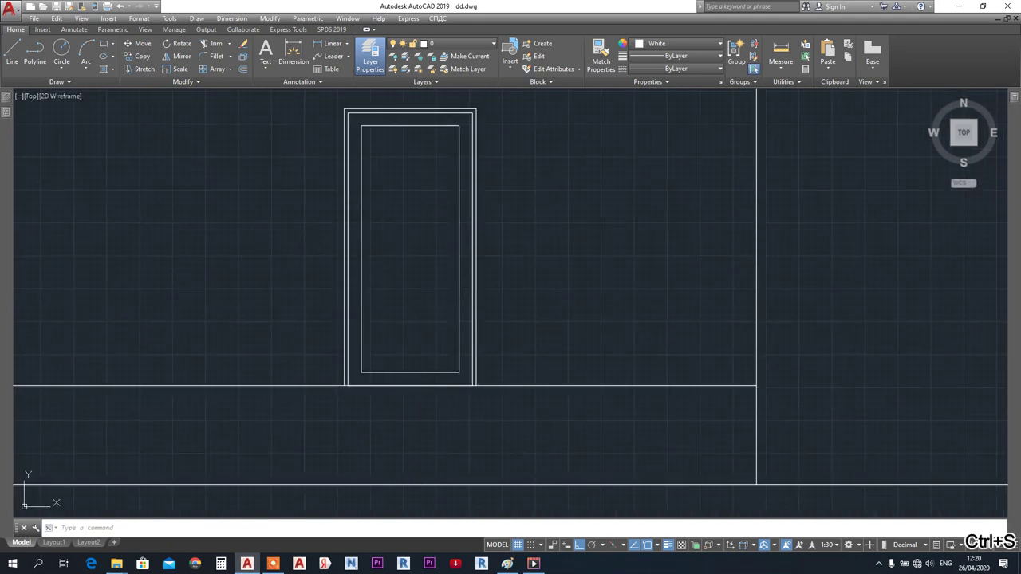
scroll(390, 317, down, 6)
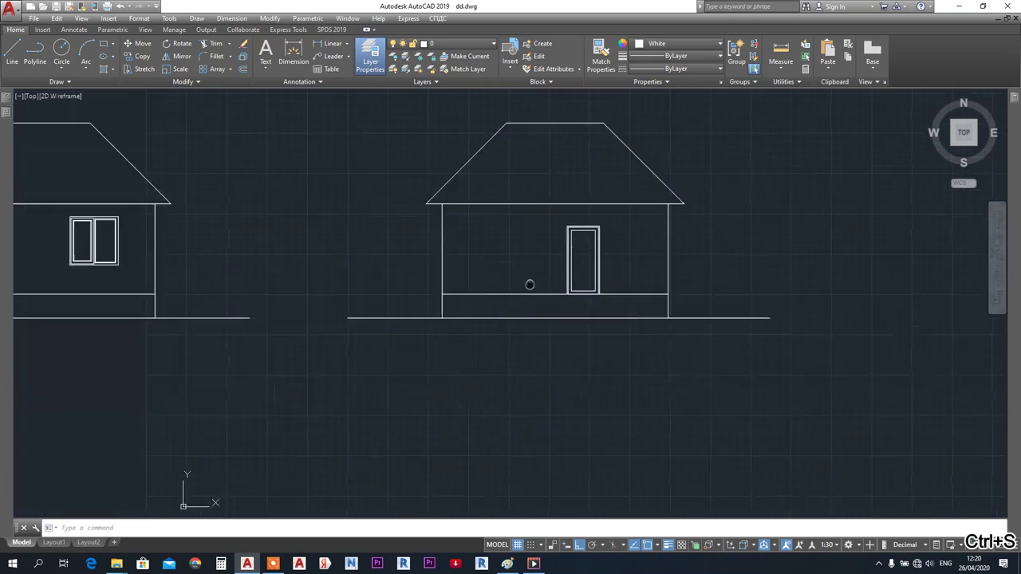
scroll(178, 296, up, 2)
middle_drag(141, 290, 556, 290)
mouse_move(469, 232)
middle_down()
mouse_move(327, 246)
mouse_move(238, 229)
middle_up()
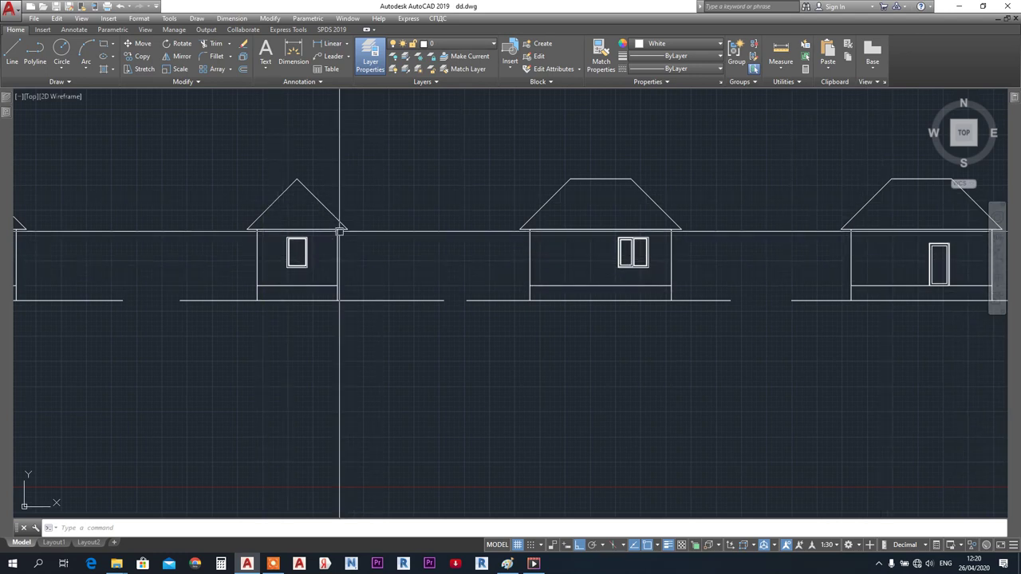
- Convert the single-window elevation's three window outlines into a block named OK-2 FASAD, with its base point at the window's lower-left corner
scroll(264, 253, up, 4)
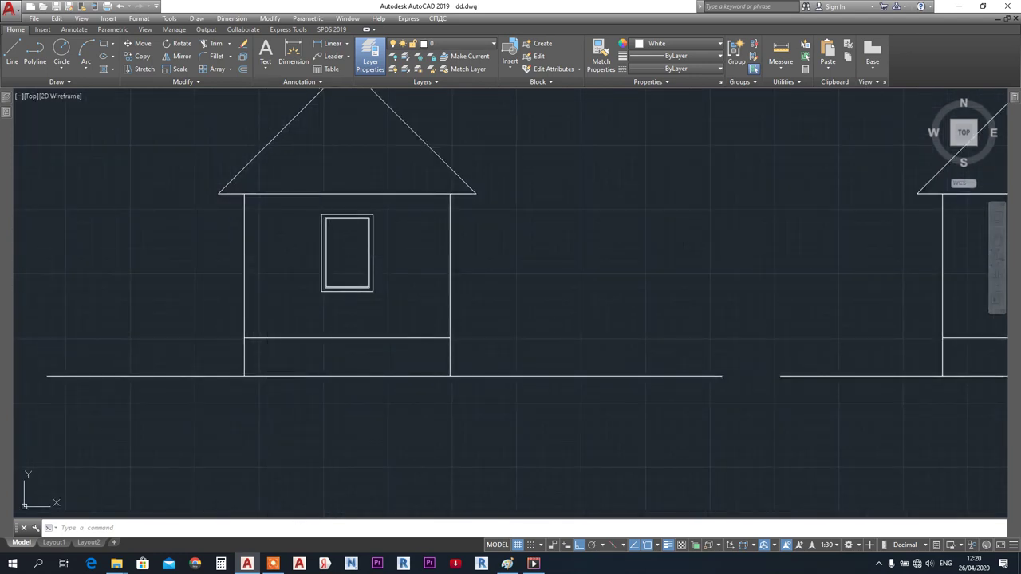
scroll(413, 251, down, 4)
scroll(375, 250, up, 6)
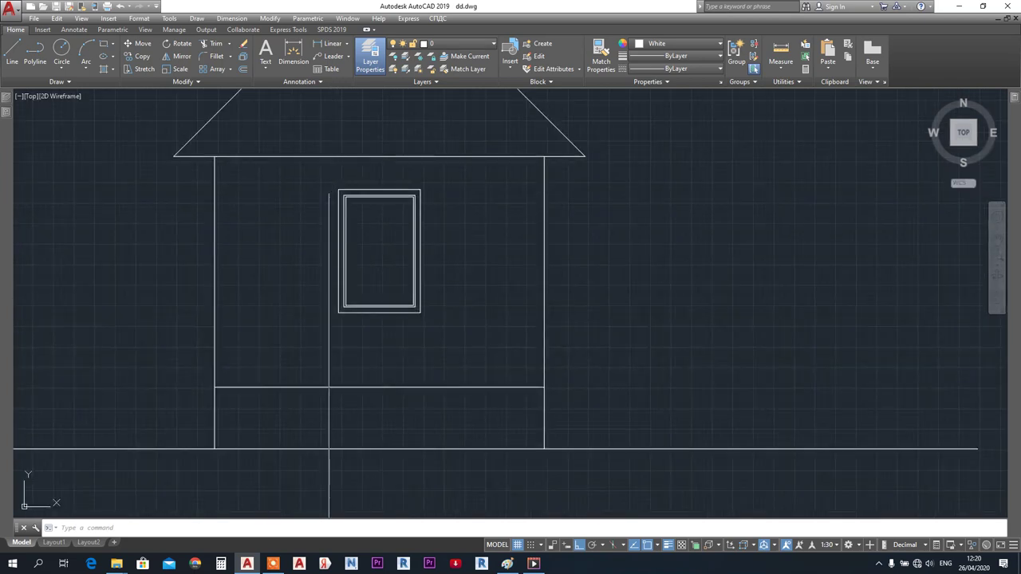
click(323, 177)
click(438, 351)
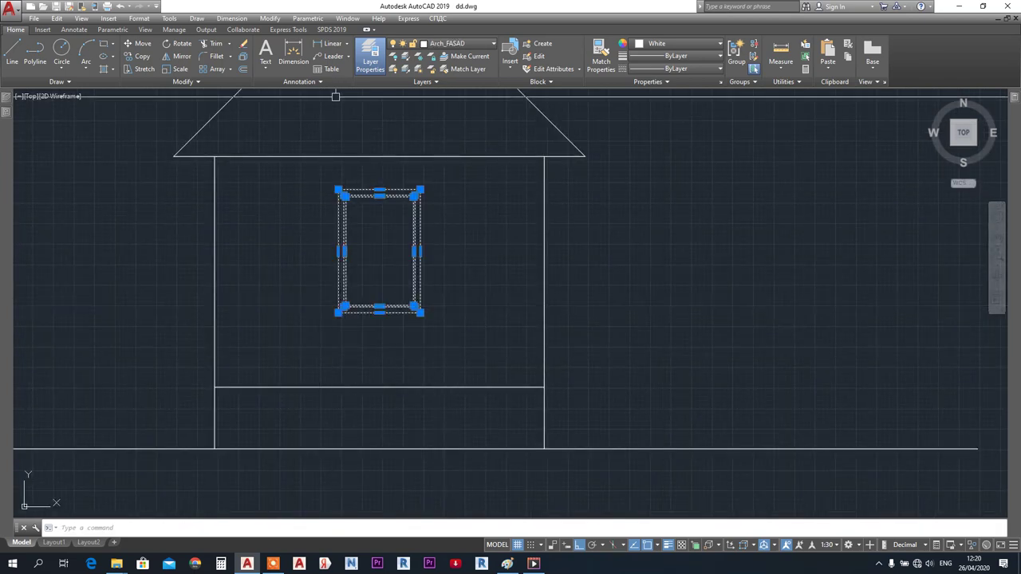
click(541, 45)
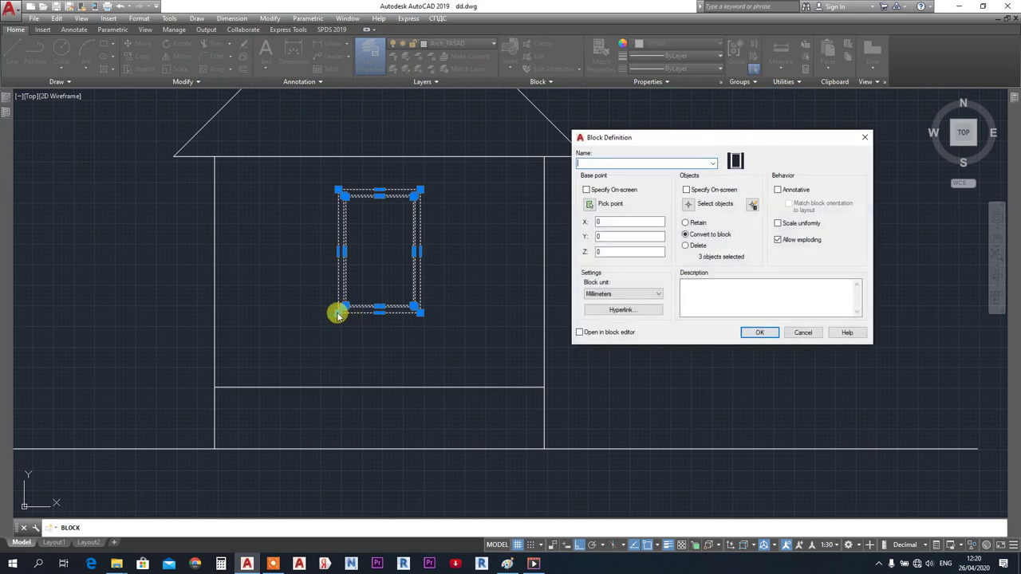
click(591, 204)
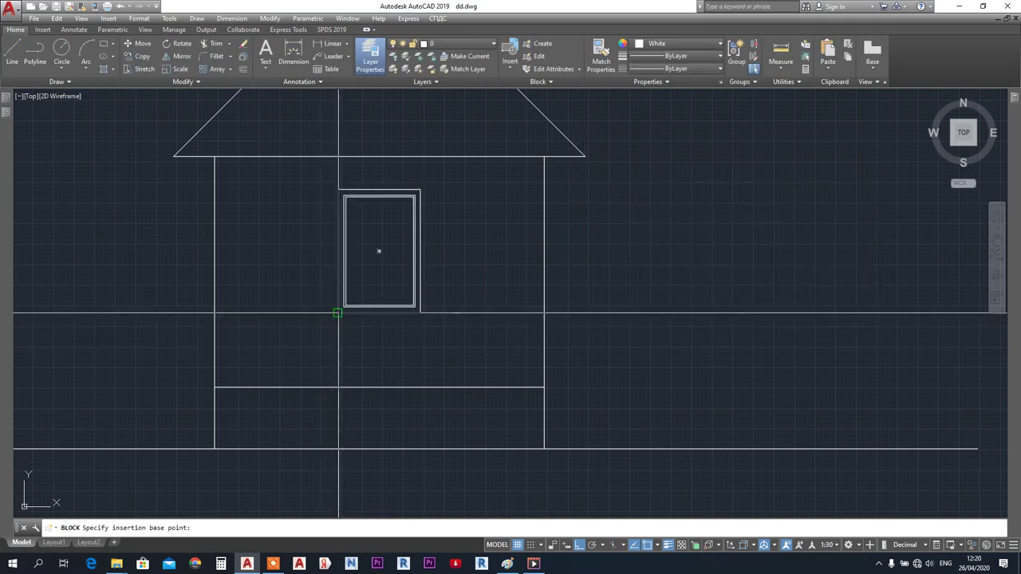
click(340, 311)
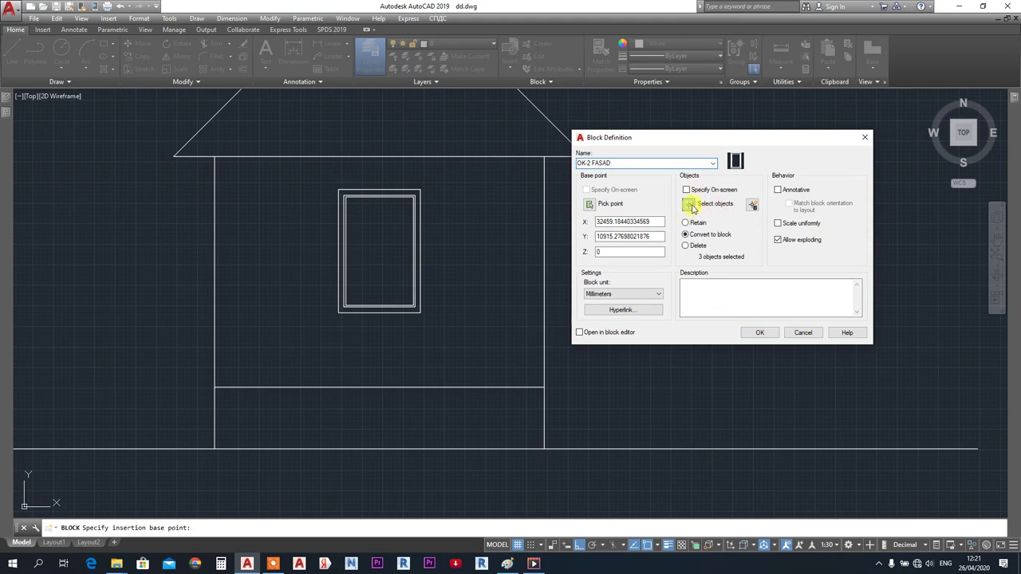
click(689, 204)
click(303, 171)
click(440, 325)
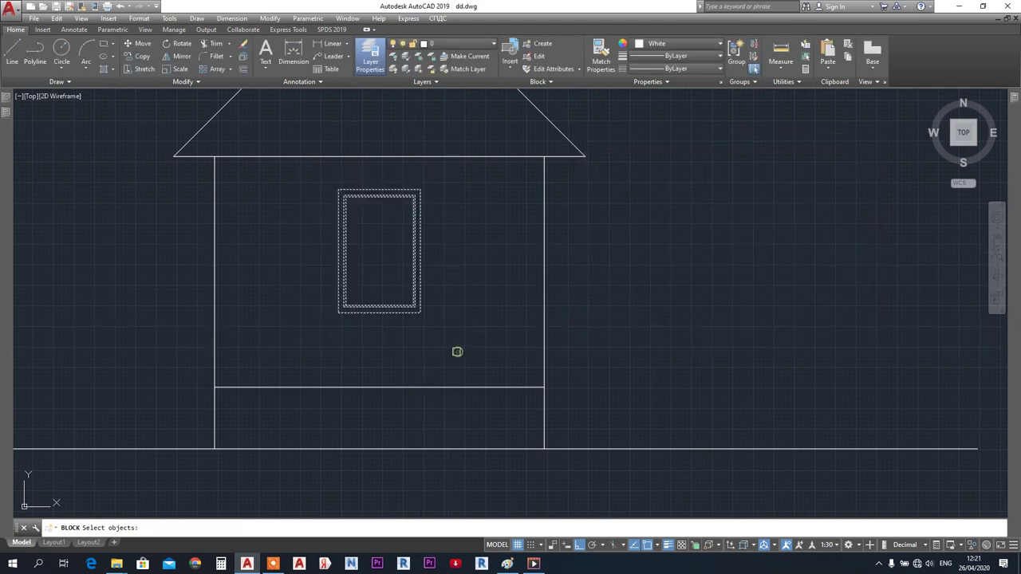
right_click(456, 352)
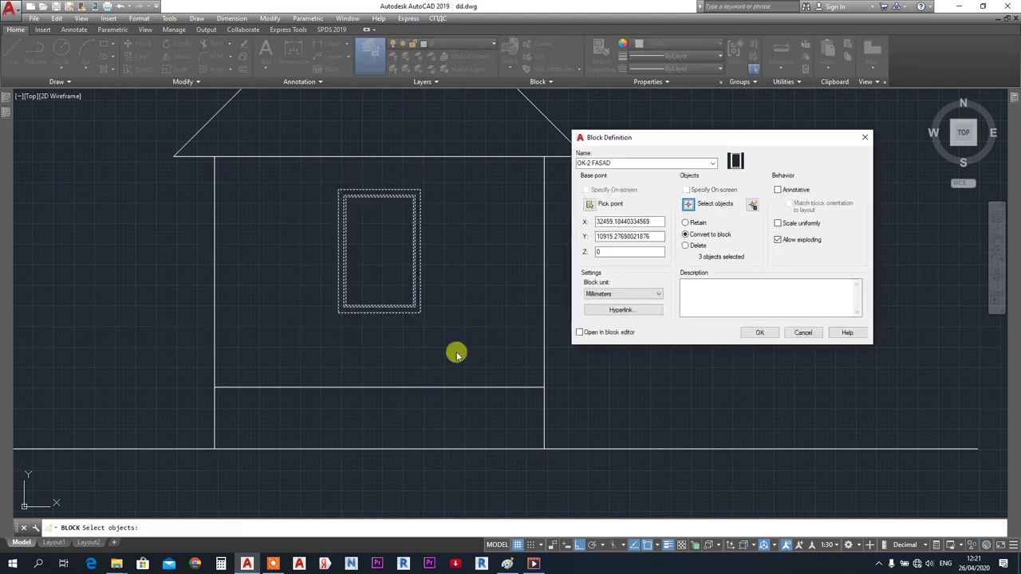
click(756, 333)
- Open the new window block in the Block Editor
click(414, 246)
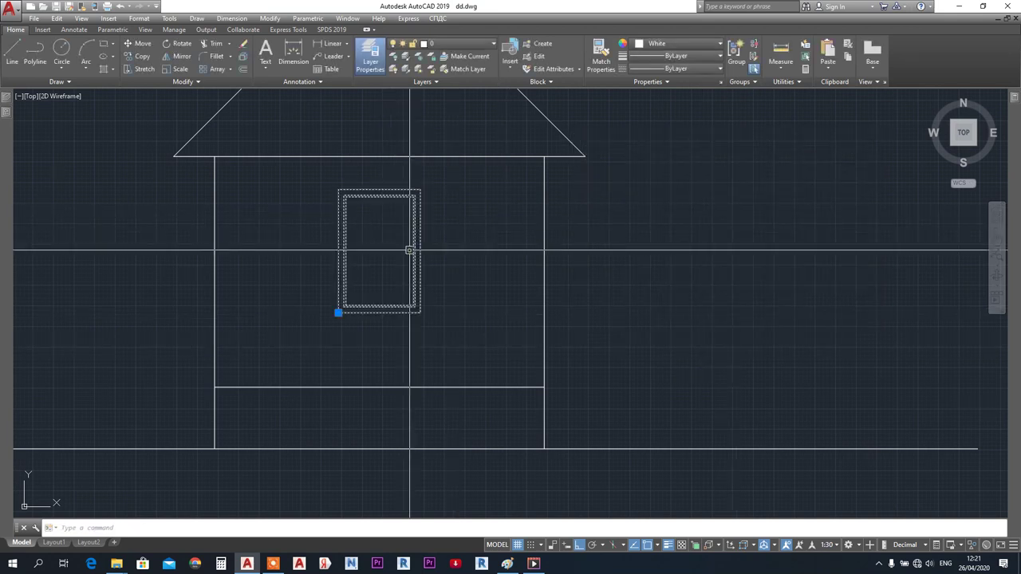
right_click(413, 250)
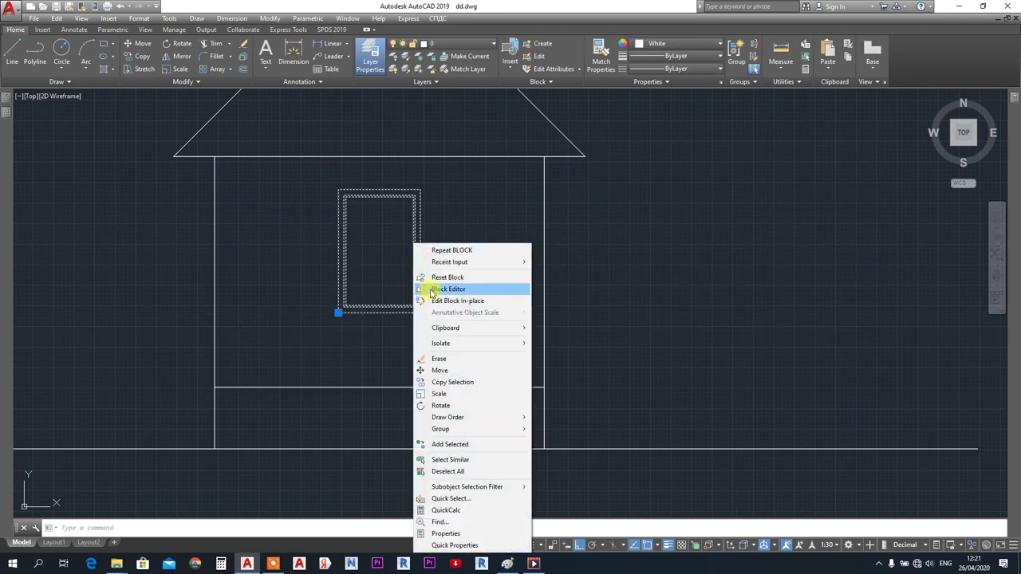
click(433, 290)
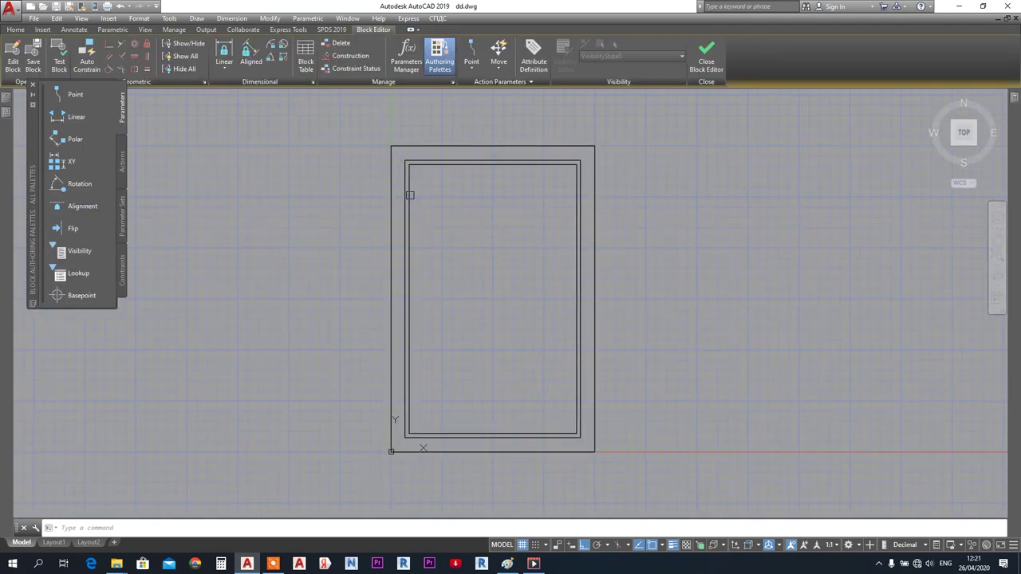
middle_drag(425, 205, 377, 215)
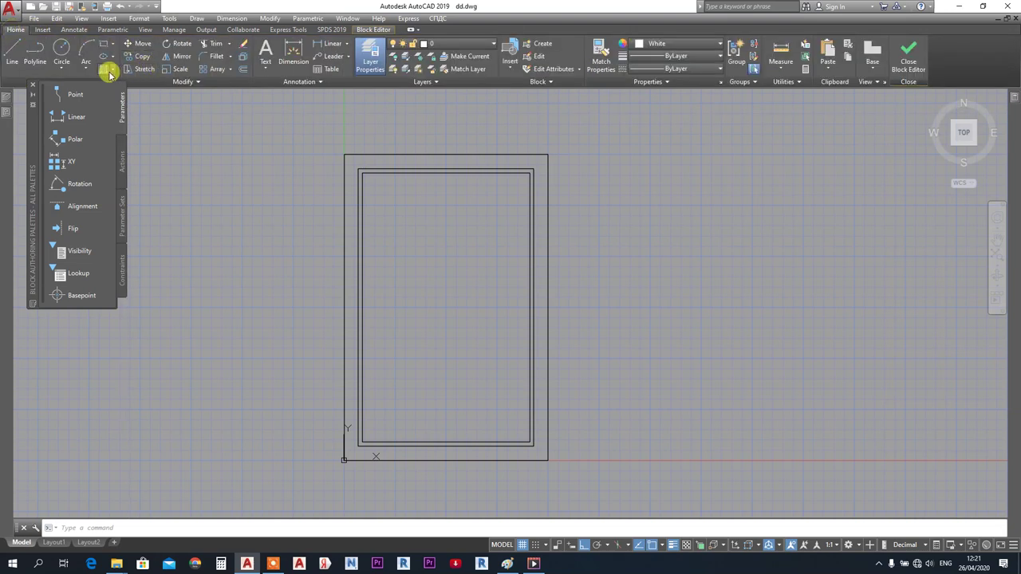
- Try a solid hatch in red and white on the outer window frame band, and delete it
click(106, 71)
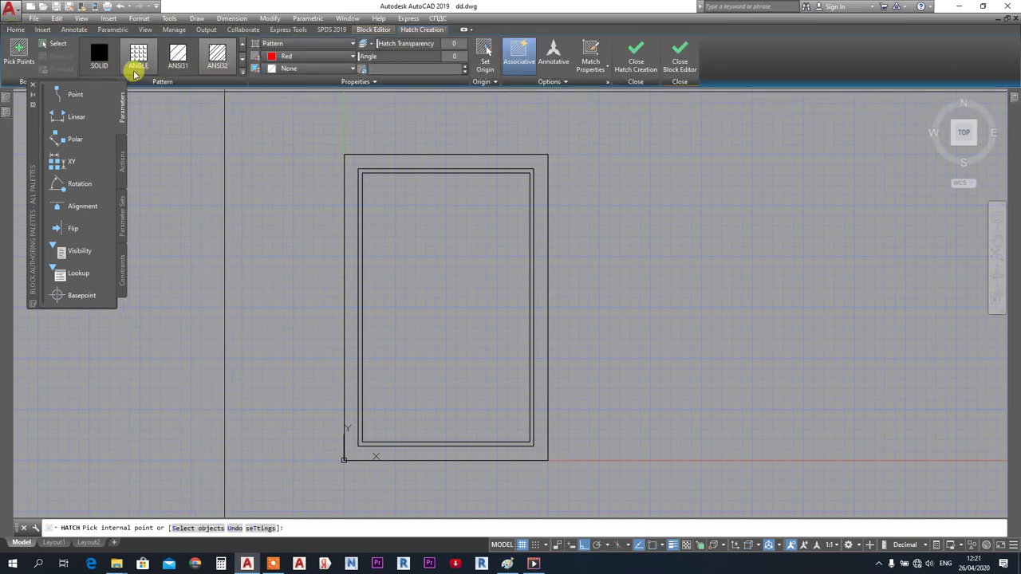
click(101, 62)
click(377, 162)
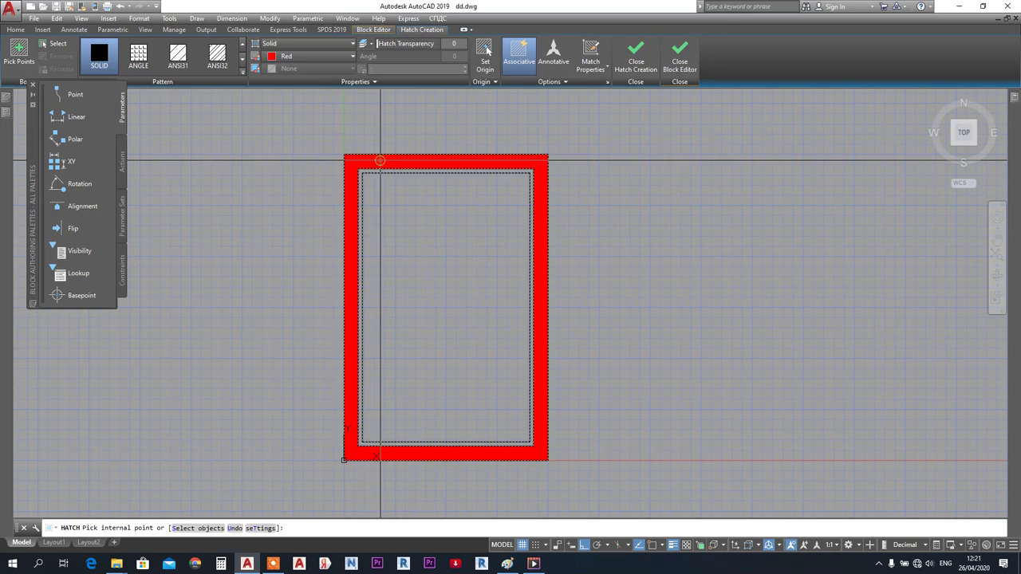
scroll(351, 168, up, 5)
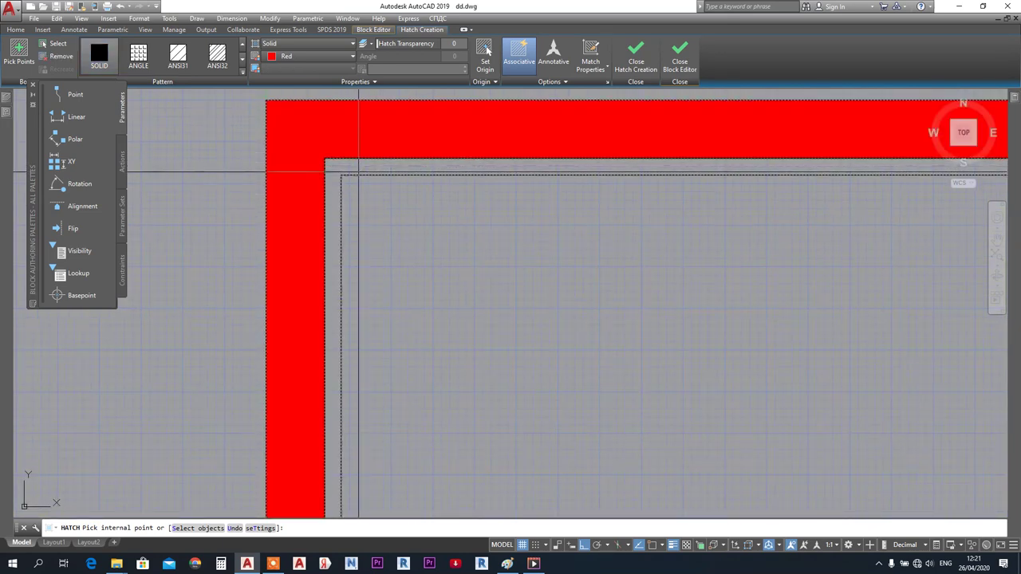
scroll(359, 167, down, 5)
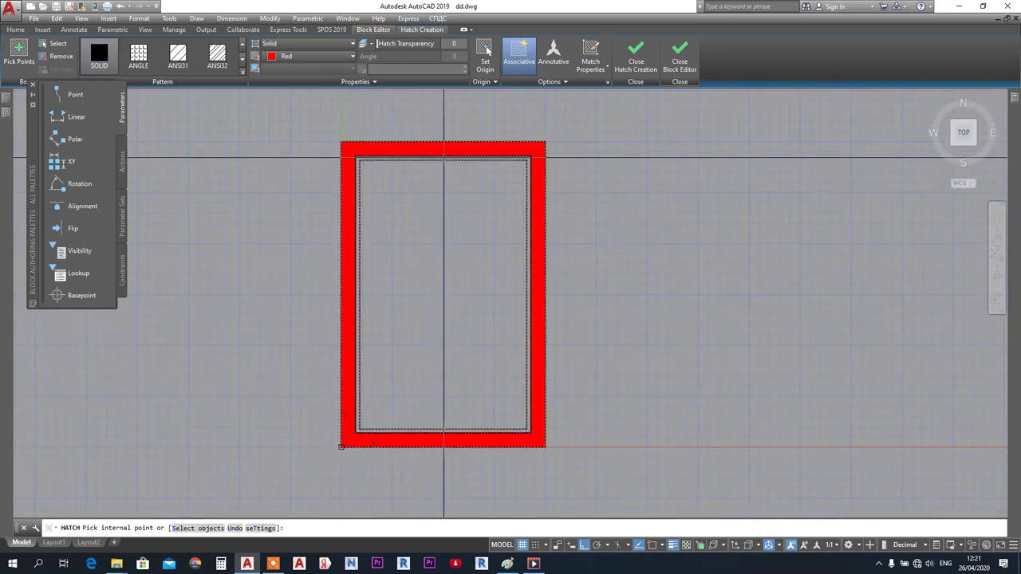
scroll(369, 163, up, 4)
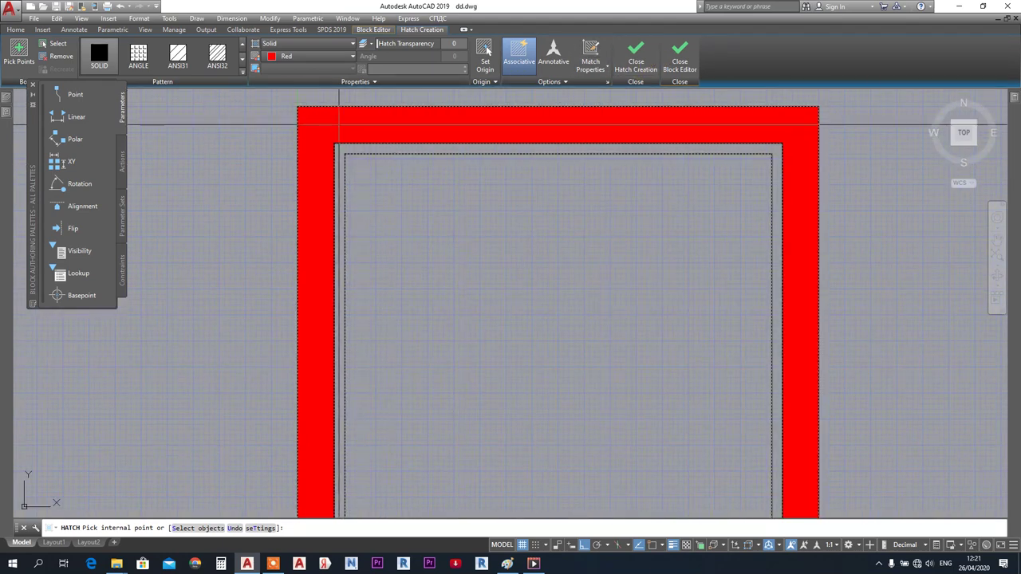
click(313, 57)
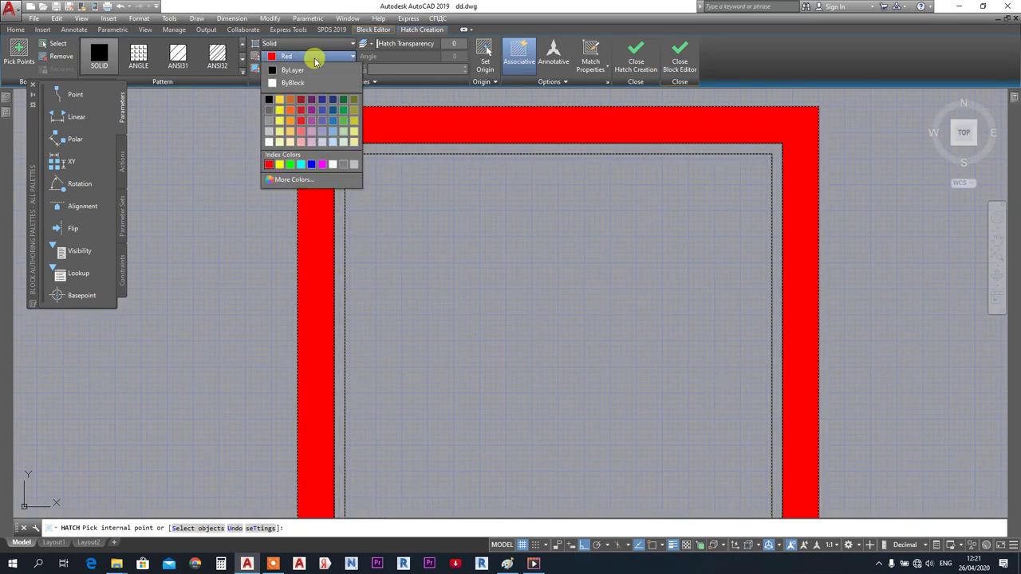
click(333, 165)
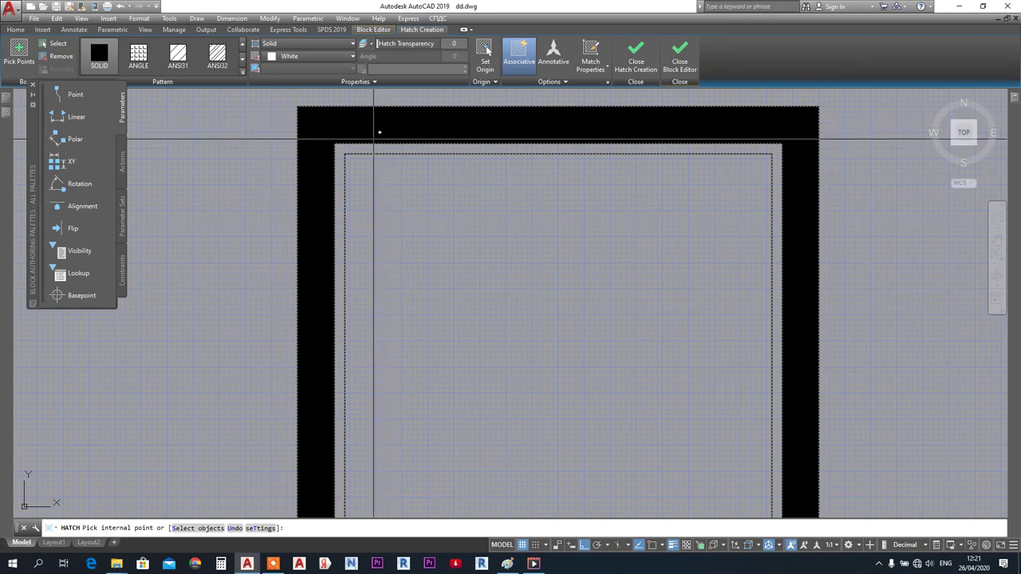
key(Return)
click(351, 131)
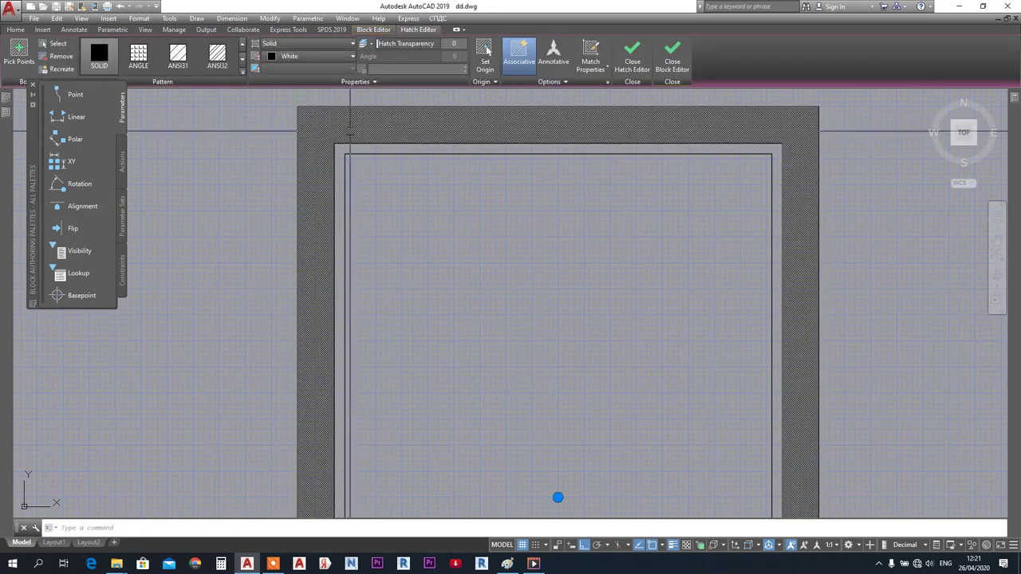
key(Delete)
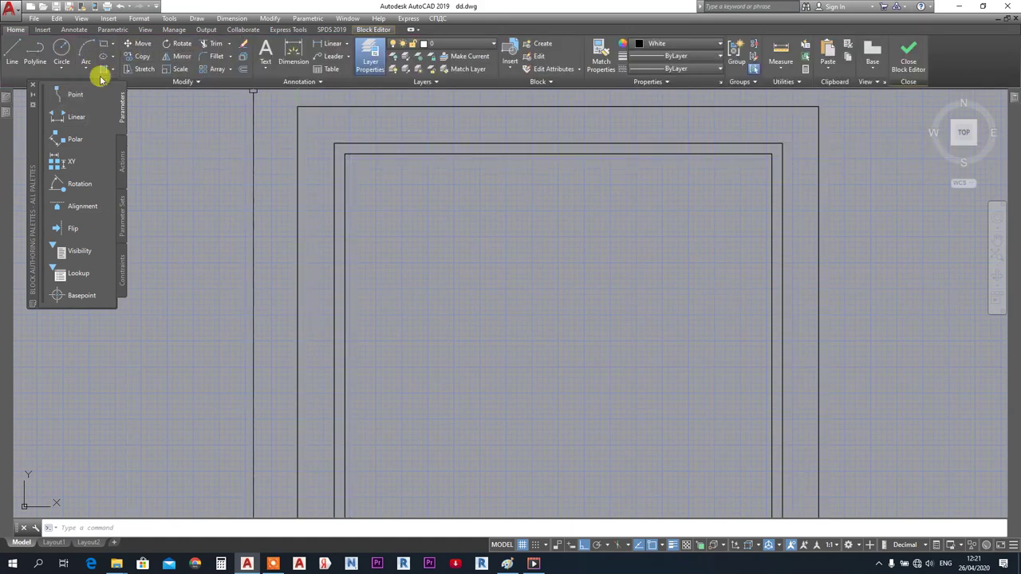
- Fill the outer window frame band with a solid hatch in index colour 142
click(102, 67)
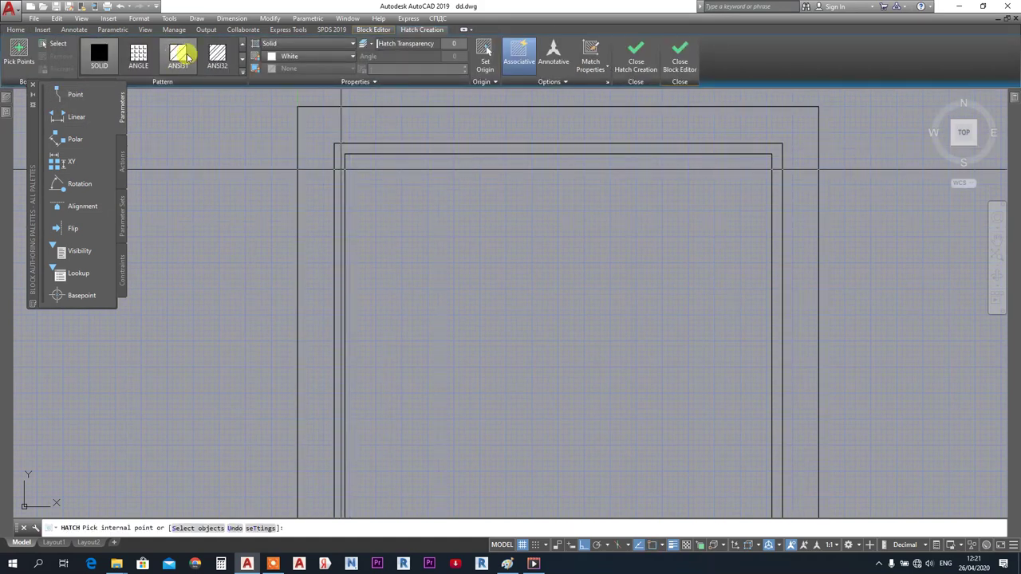
click(275, 56)
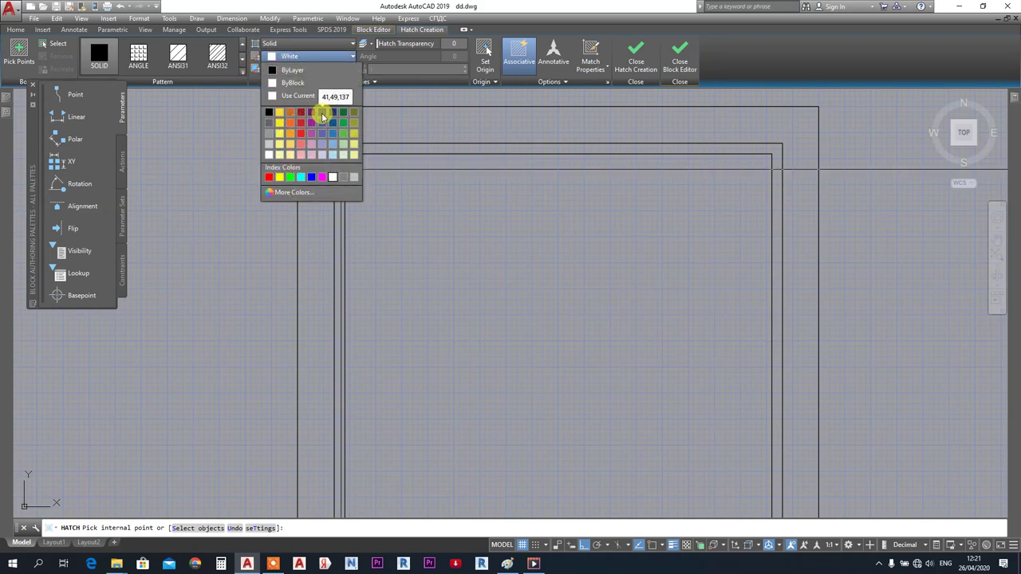
click(323, 113)
click(319, 58)
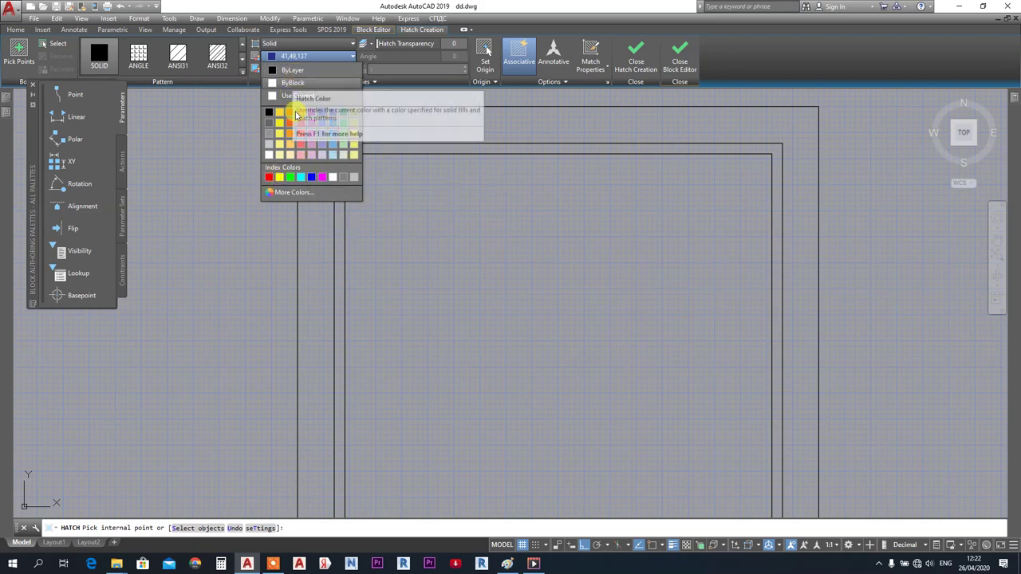
click(284, 192)
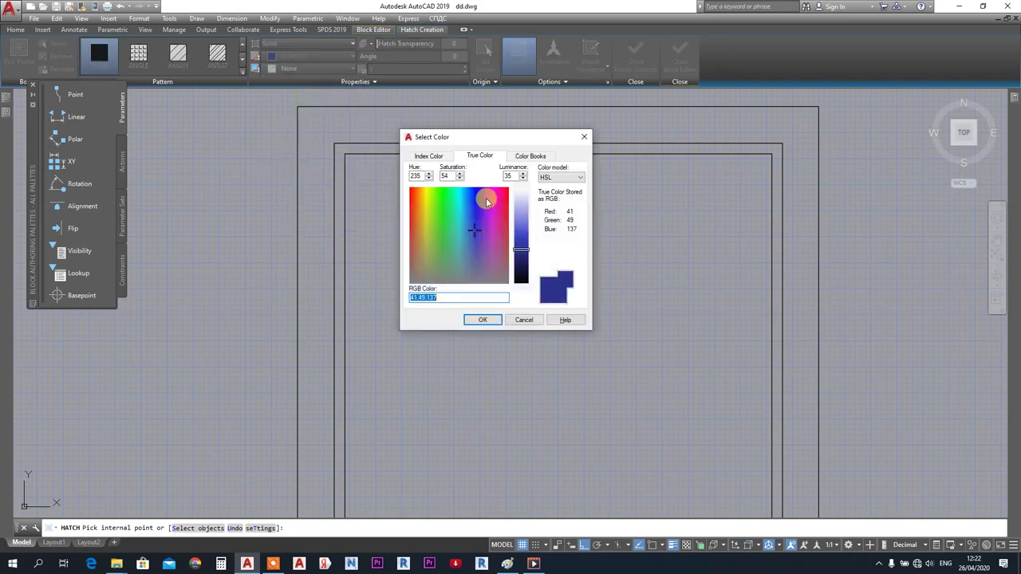
click(430, 157)
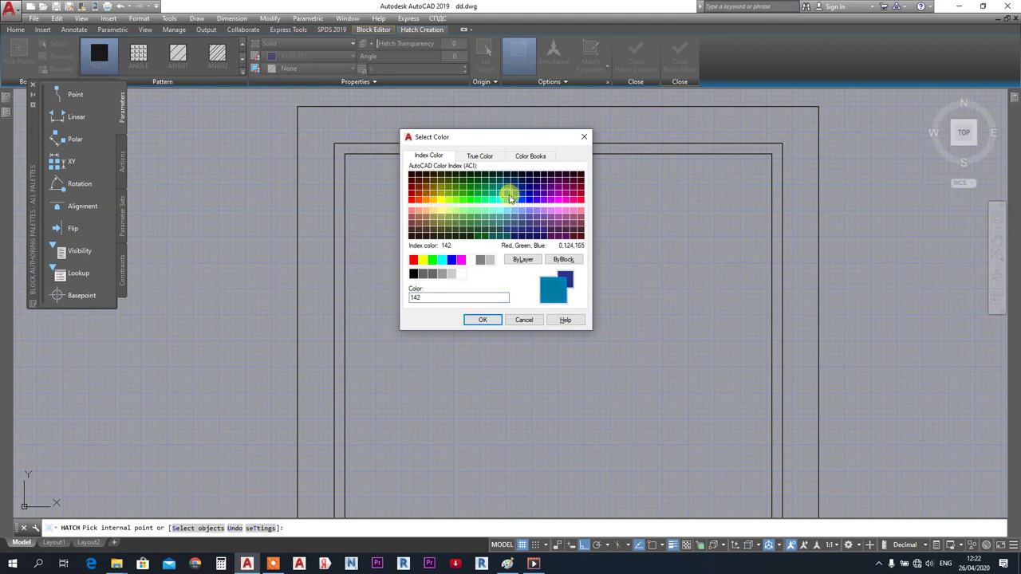
click(491, 321)
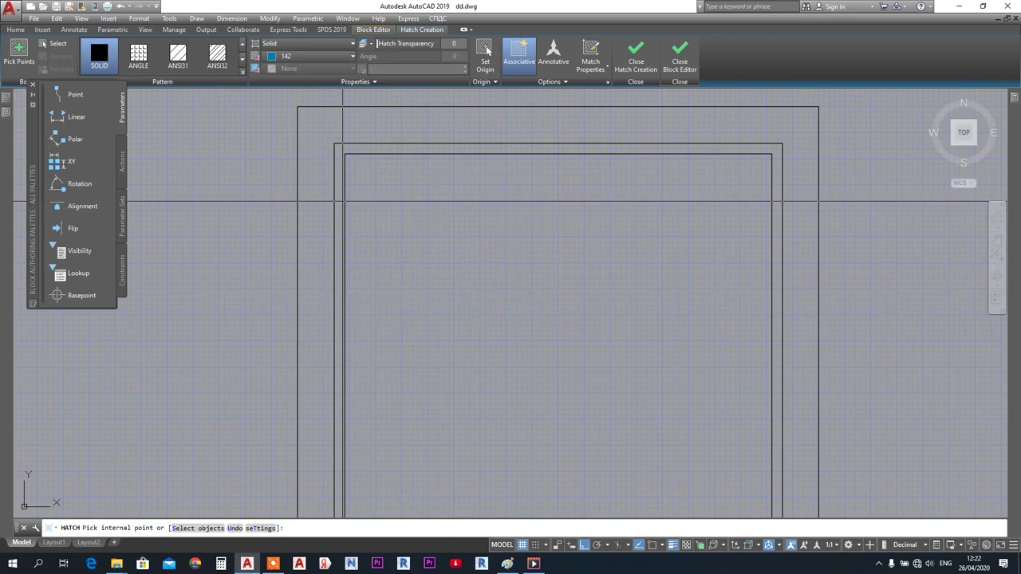
click(327, 130)
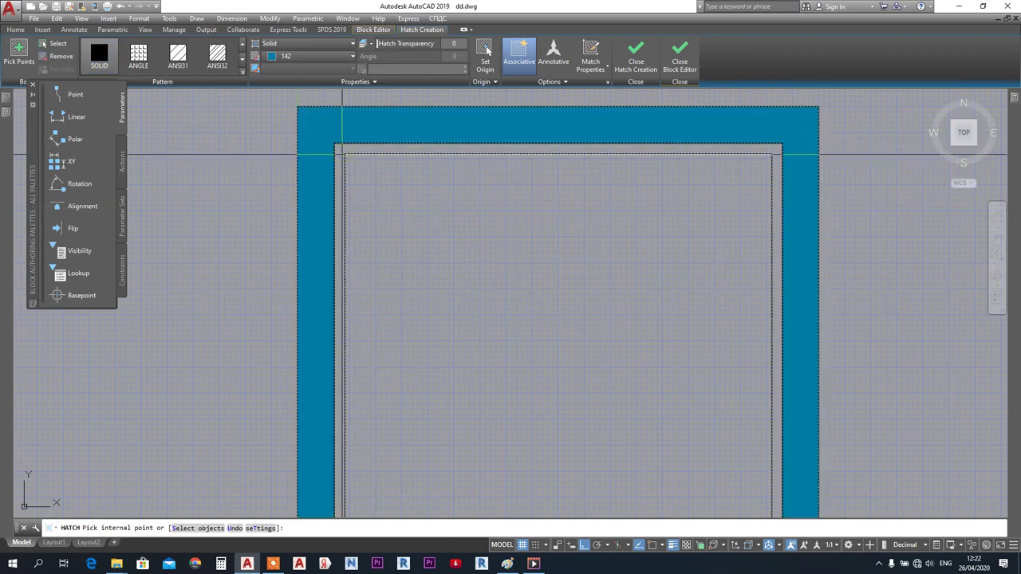
key(Return)
- Fill the narrow sash band inside the window frame with a solid hatch in colour 142
key(Return)
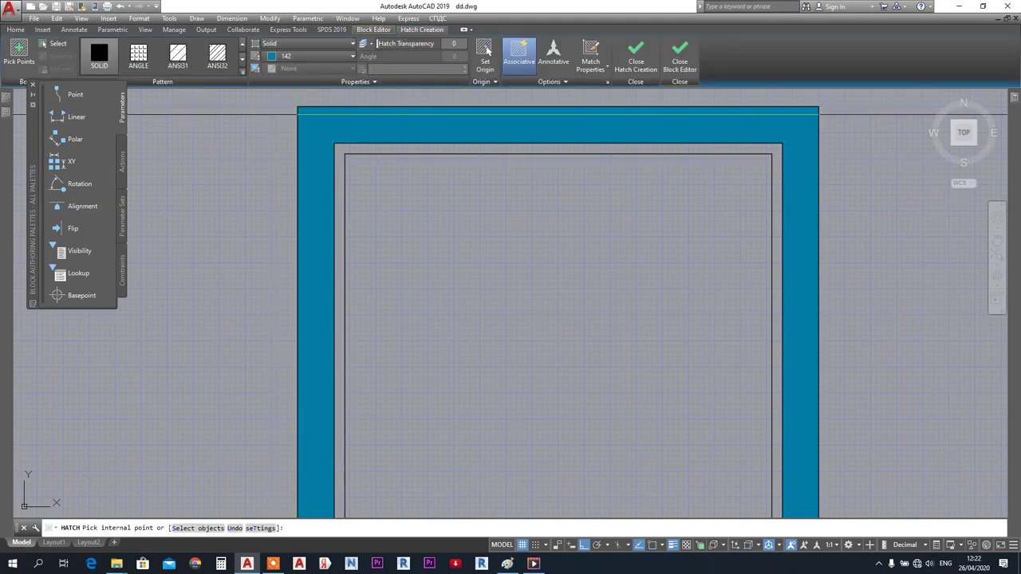
click(341, 150)
key(Return)
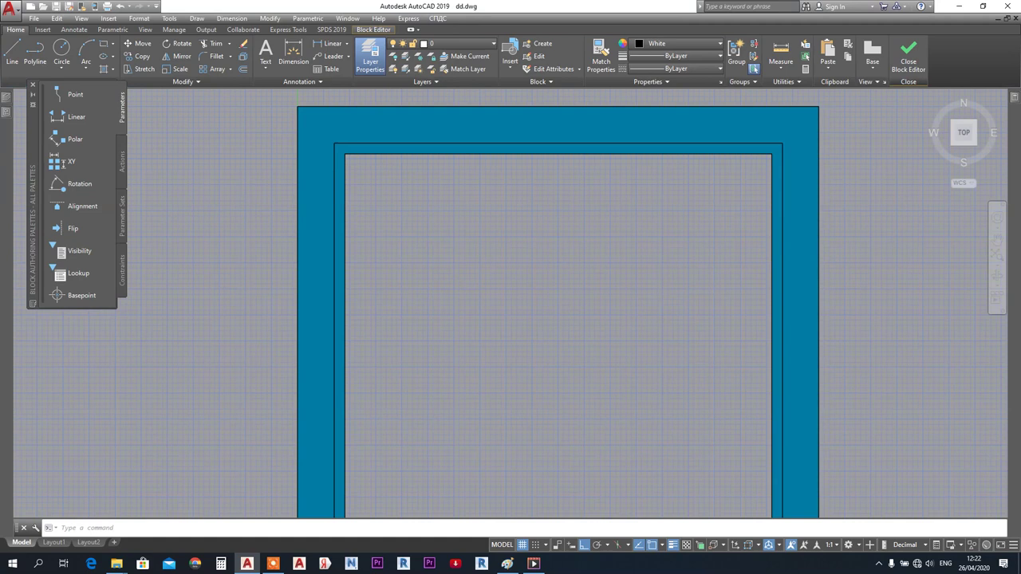
scroll(371, 159, down, 5)
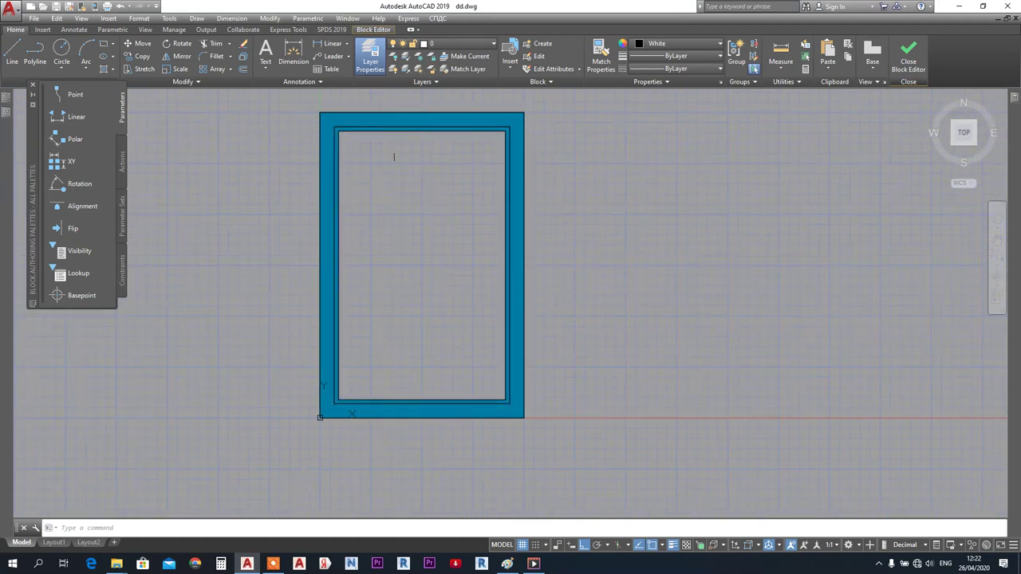
middle_drag(406, 247, 414, 254)
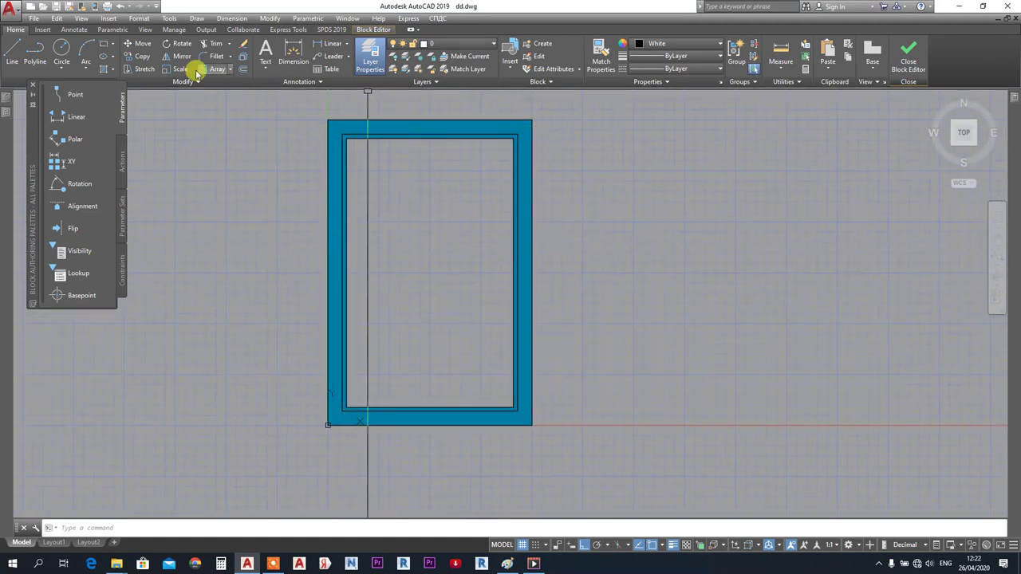
- Hatch the glass area inside the window sash with the ANSI36 pattern in colour 142
click(360, 29)
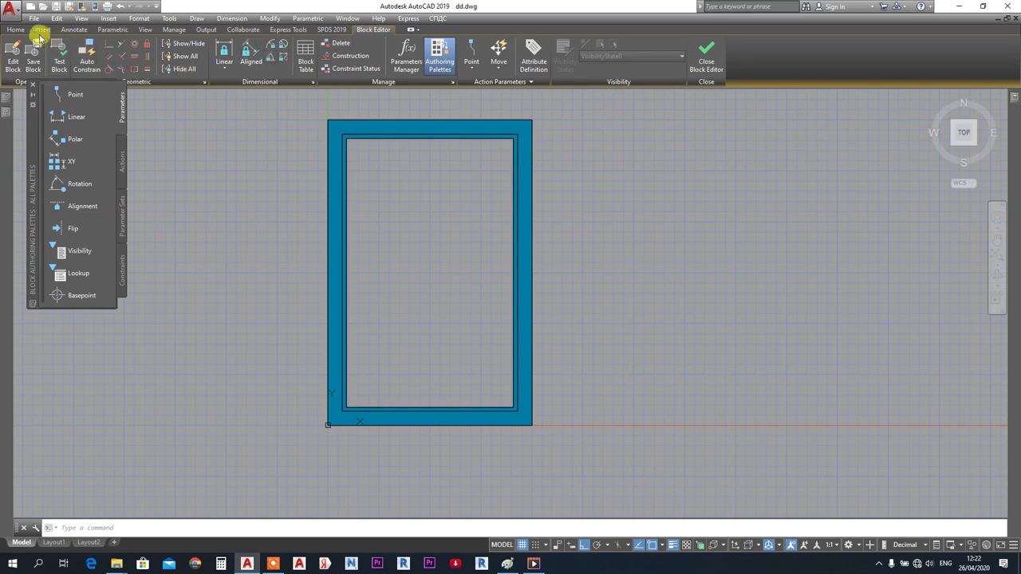
click(20, 31)
click(105, 71)
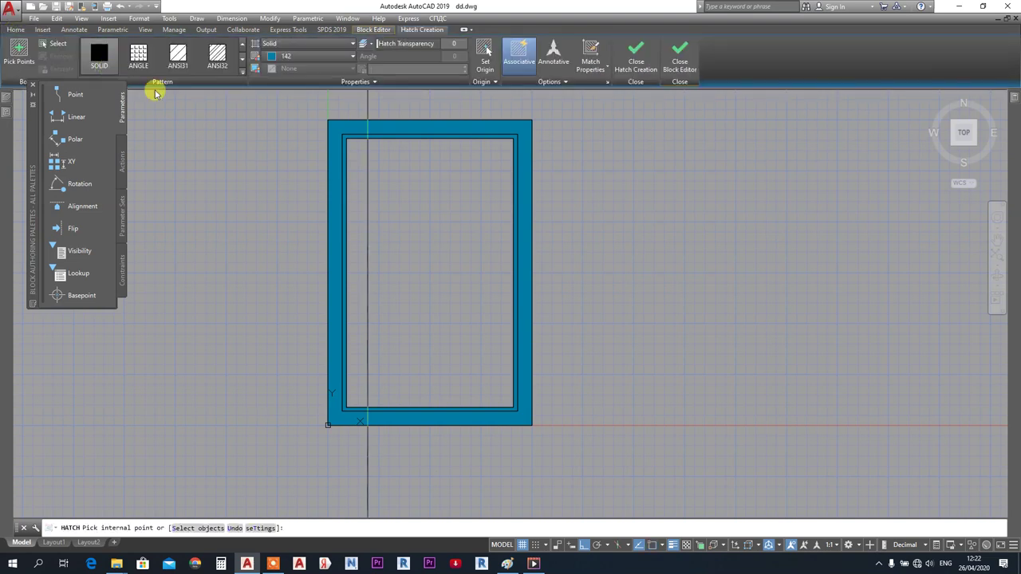
click(431, 249)
click(235, 49)
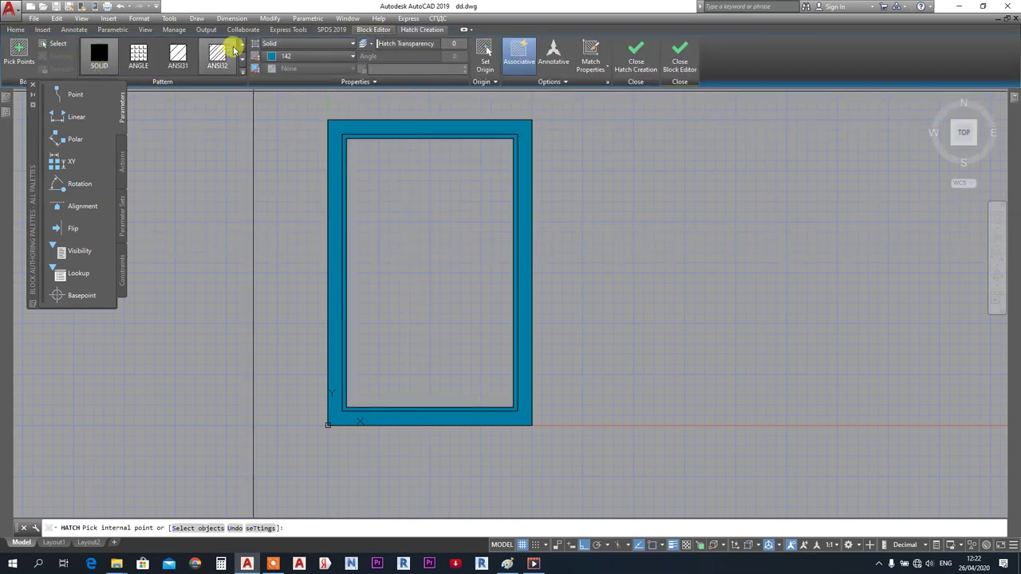
click(243, 63)
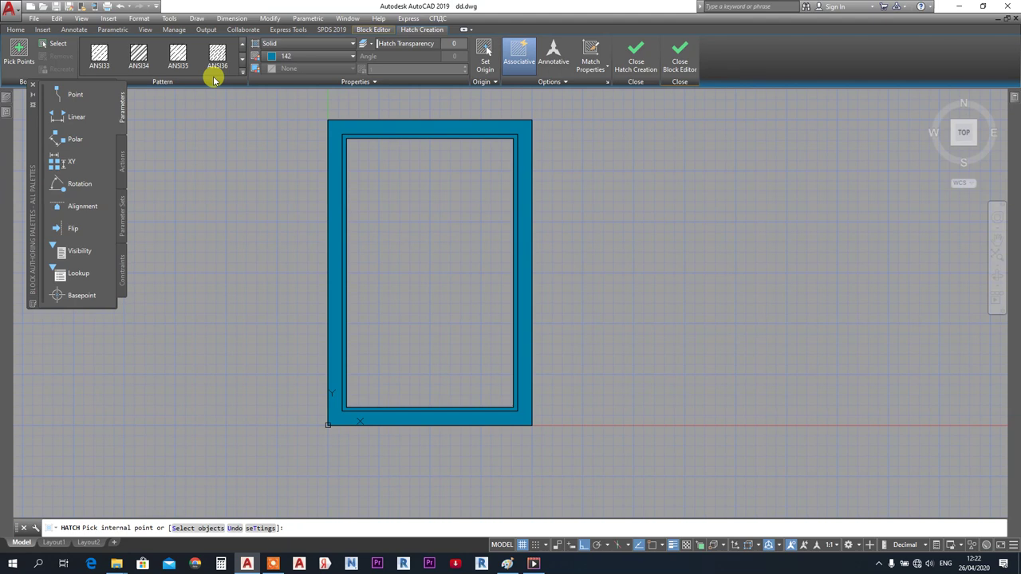
click(218, 58)
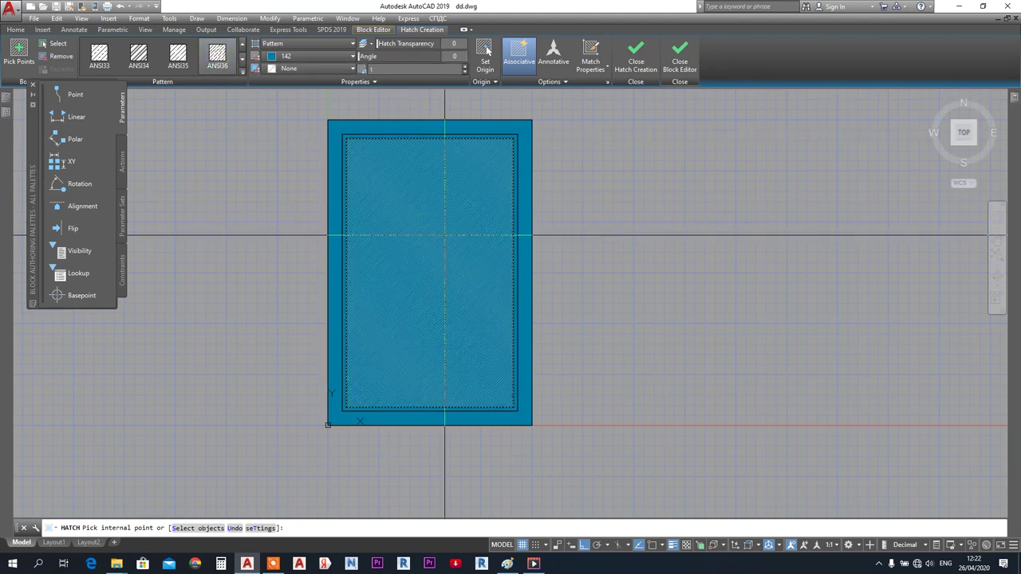
key(Return)
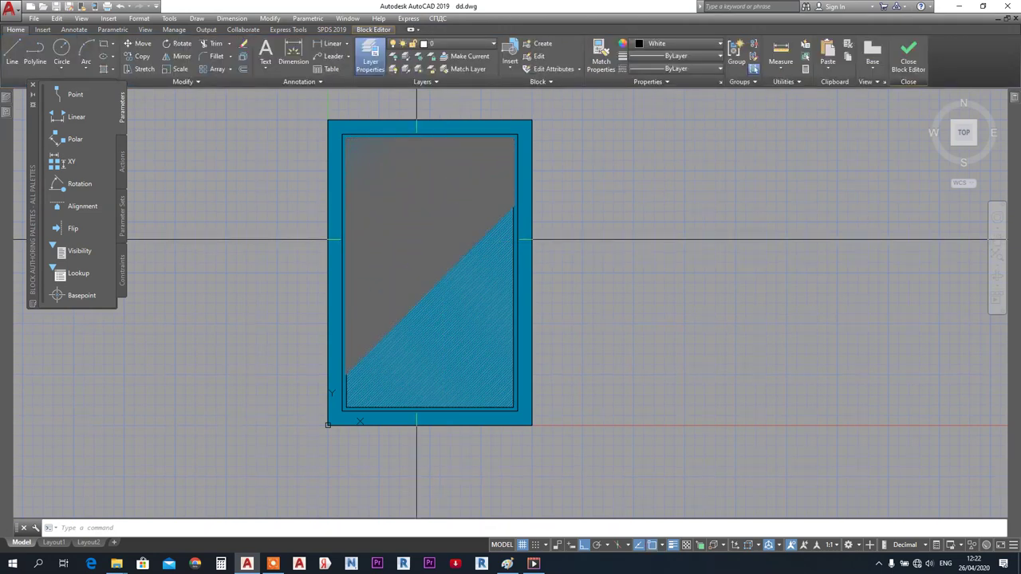
- Set the glass hatch's scale to 20 and its colour to Blue
click(420, 263)
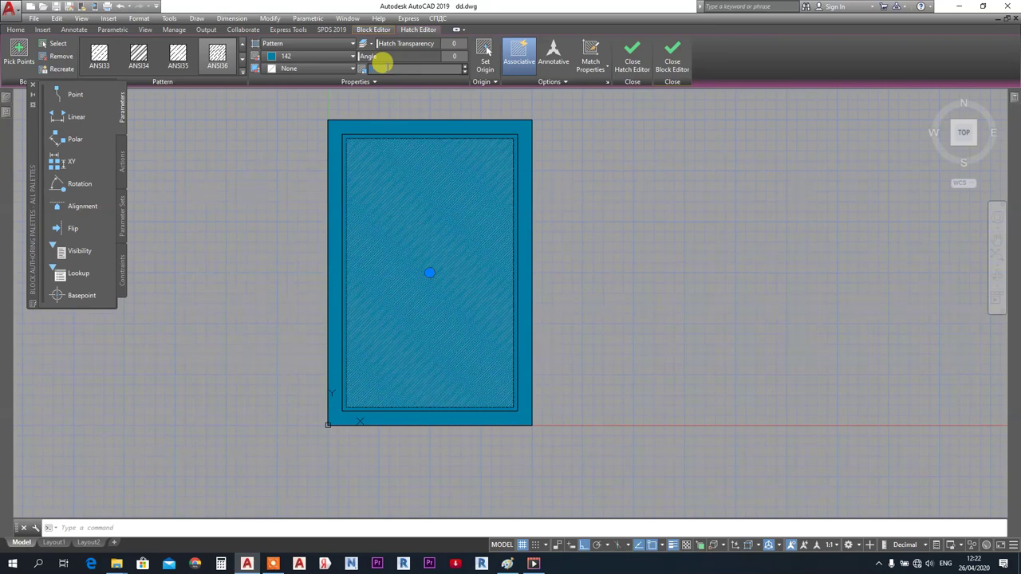
text(30)
key(Return)
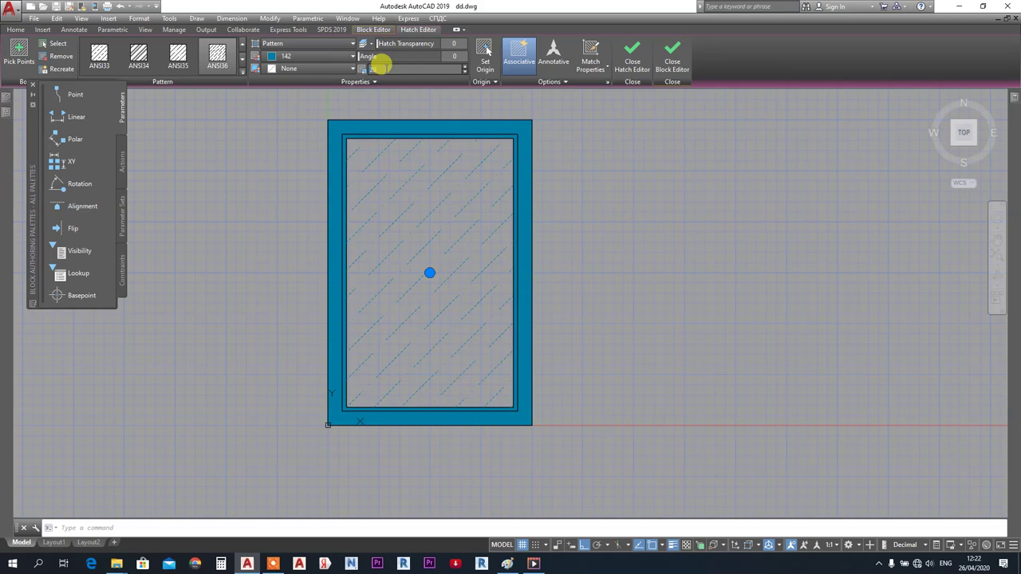
click(328, 60)
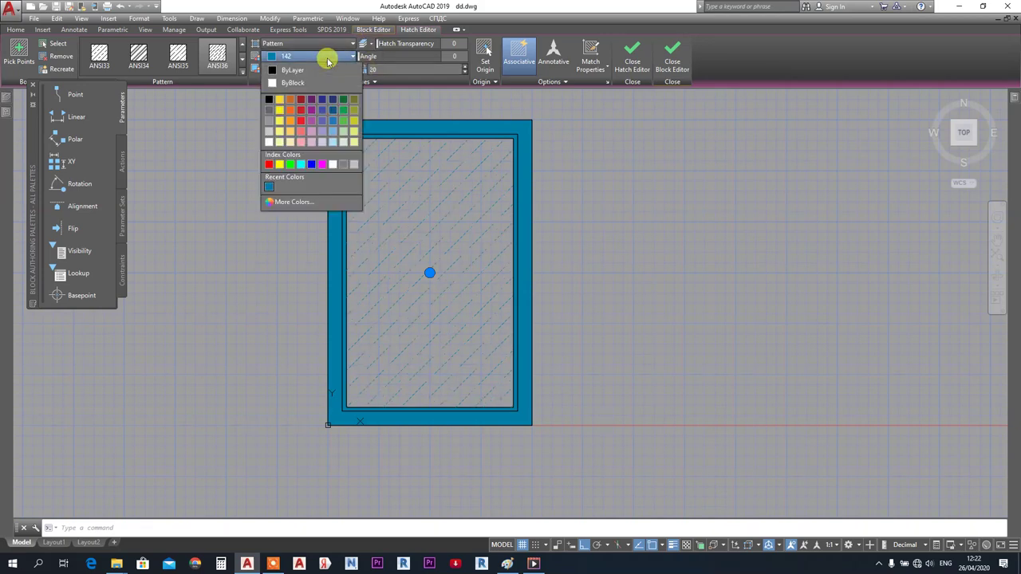
click(310, 164)
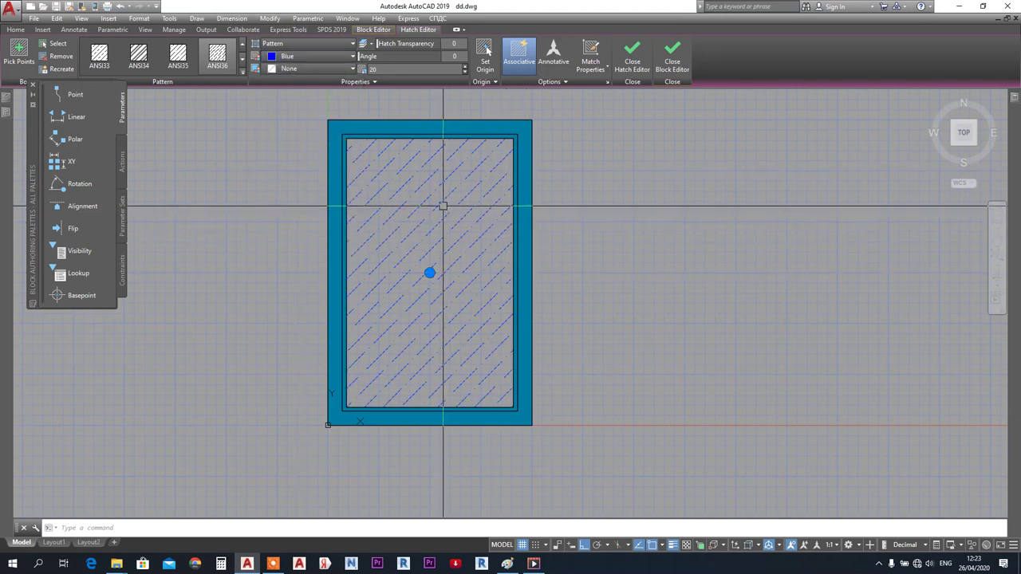
click(630, 65)
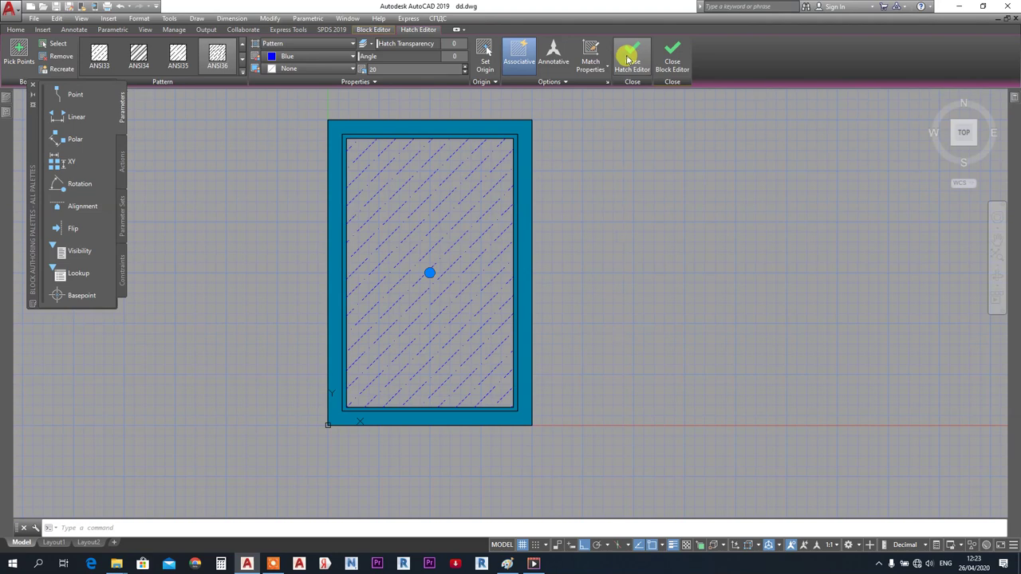
- Close the Block Editor and save the changes to the window block
click(672, 56)
click(761, 241)
click(683, 217)
click(906, 65)
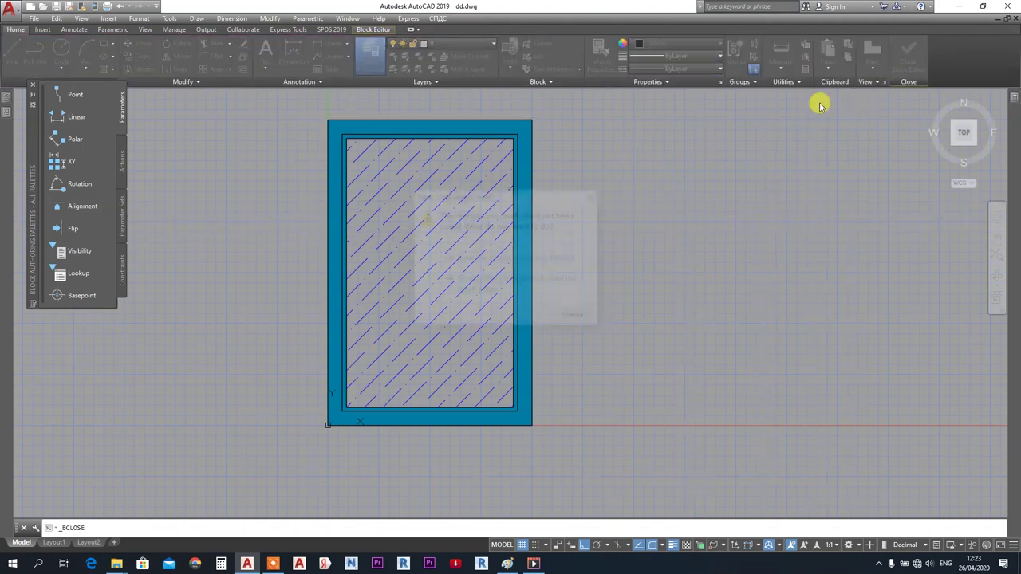
click(527, 259)
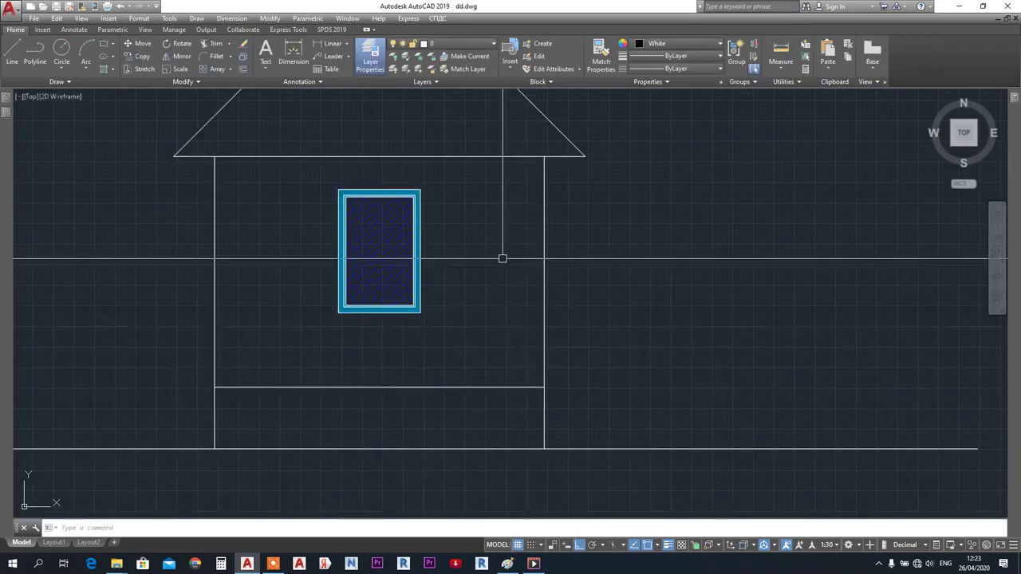
- Examine the hatched window block up close and in relation to the neighbouring elevations
scroll(356, 257, up, 4)
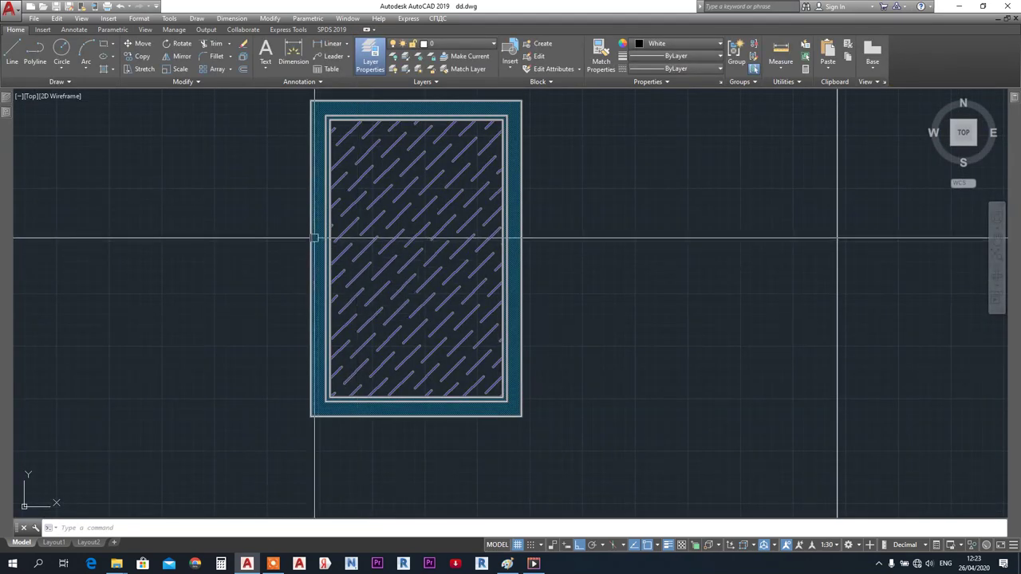
scroll(335, 231, down, 3)
scroll(271, 239, up, 4)
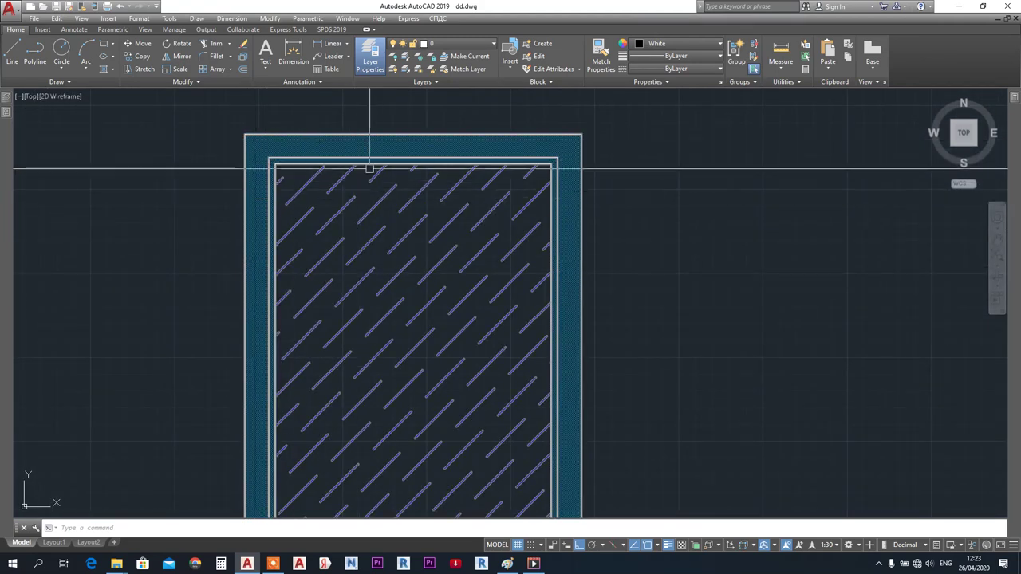
scroll(301, 235, down, 5)
scroll(438, 244, down, 3)
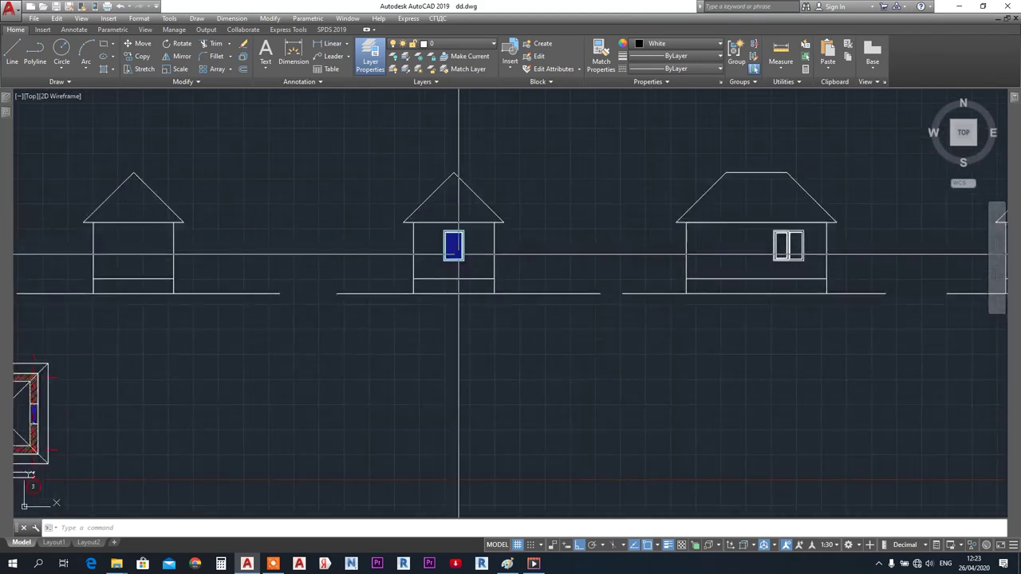
scroll(472, 251, up, 2)
middle_drag(472, 252, 254, 262)
middle_drag(417, 253, 347, 251)
middle_drag(175, 235, 335, 264)
scroll(336, 264, up, 1)
- Copy all contents of the OK-2 FASAD window block from within the Block Editor, and close it with the changes saved
click(267, 258)
right_click(270, 255)
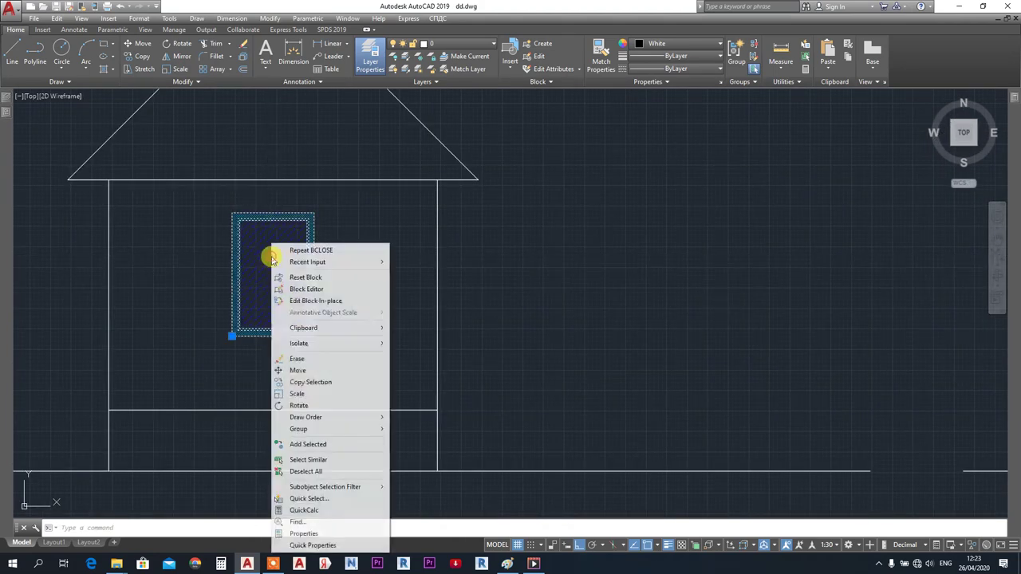
click(306, 290)
click(364, 152)
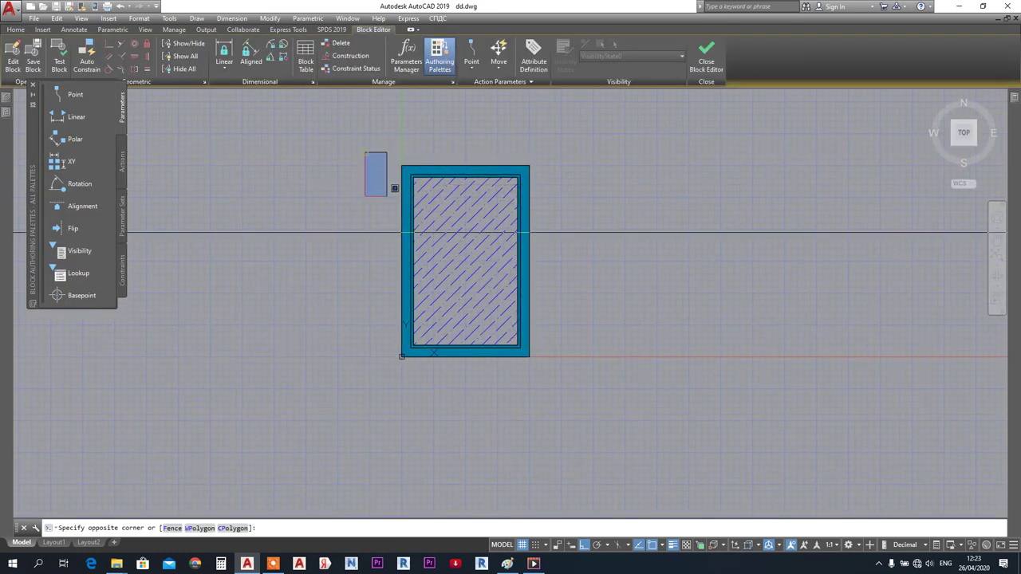
click(549, 379)
right_click(455, 232)
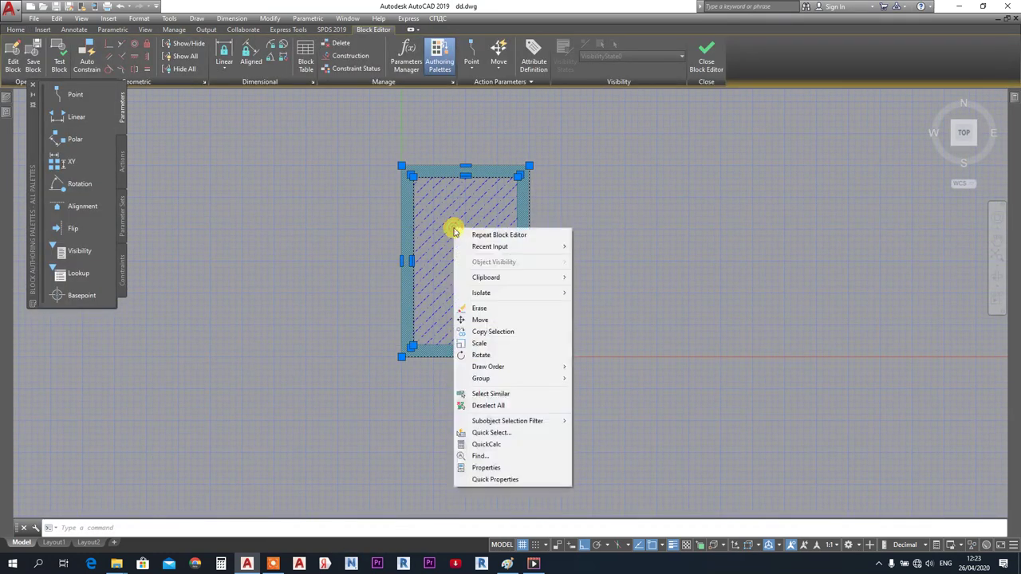
mouse_move(488, 277)
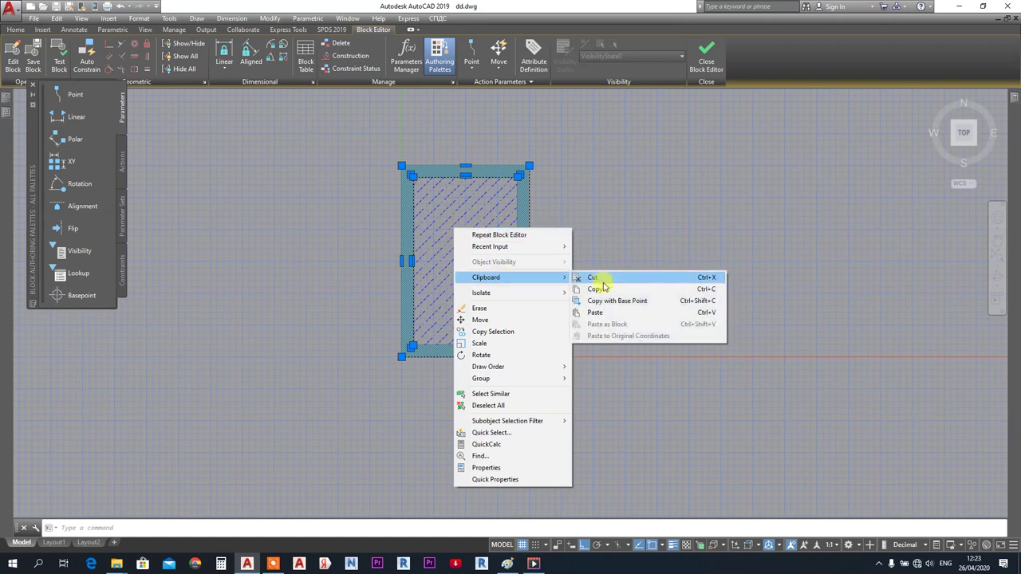
click(600, 287)
click(706, 57)
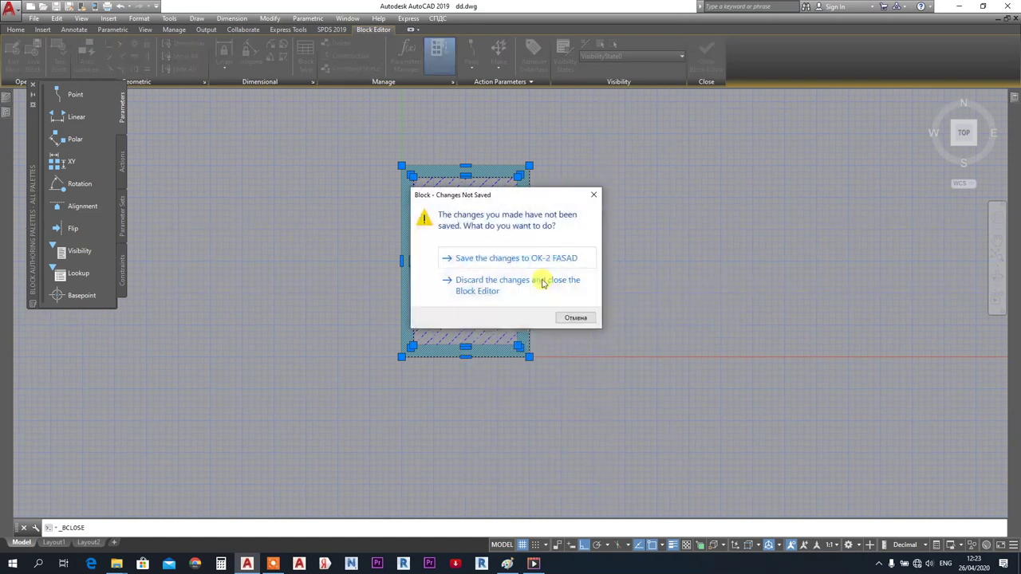
click(524, 265)
- Start a block definition for the double window on the third elevation, with the frame's lower-left corner as the base point
scroll(465, 285, down, 3)
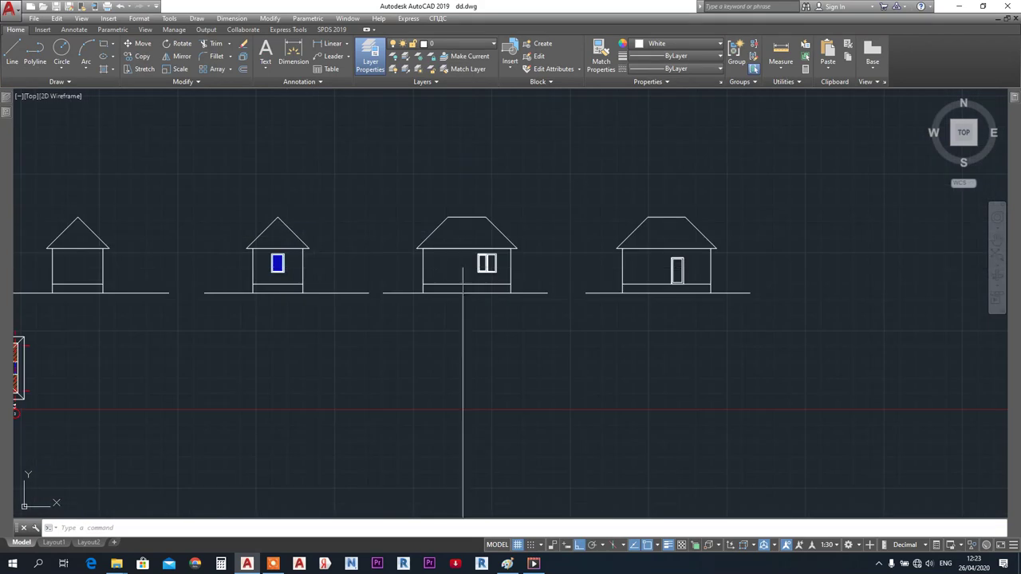
scroll(501, 287, up, 8)
click(473, 162)
click(641, 340)
click(515, 42)
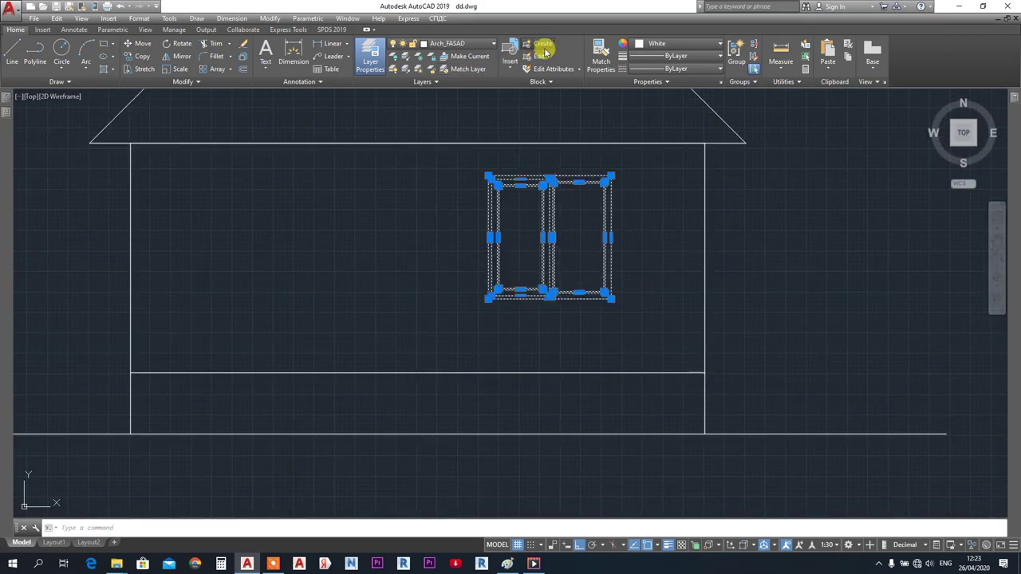
click(590, 204)
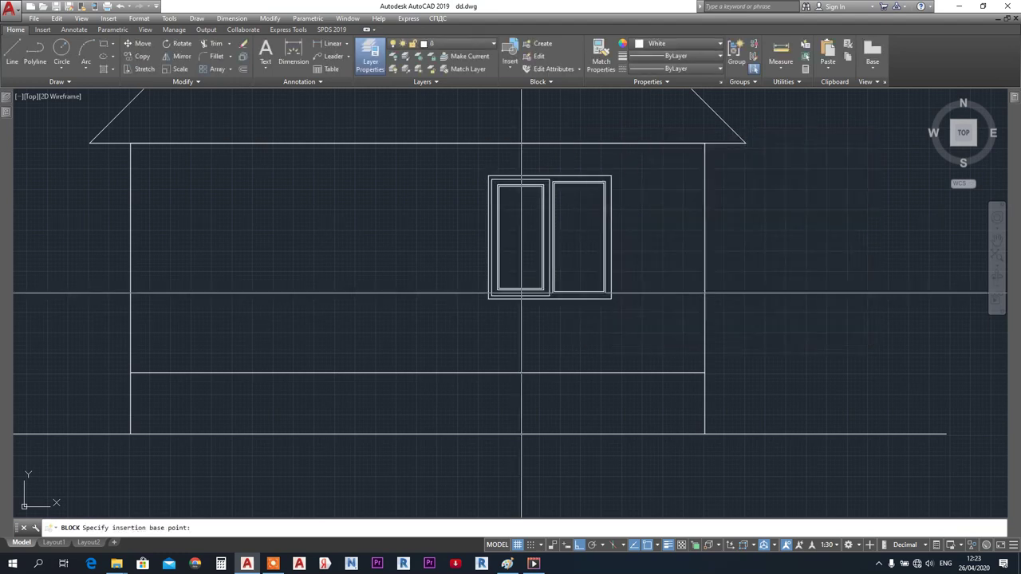
click(488, 298)
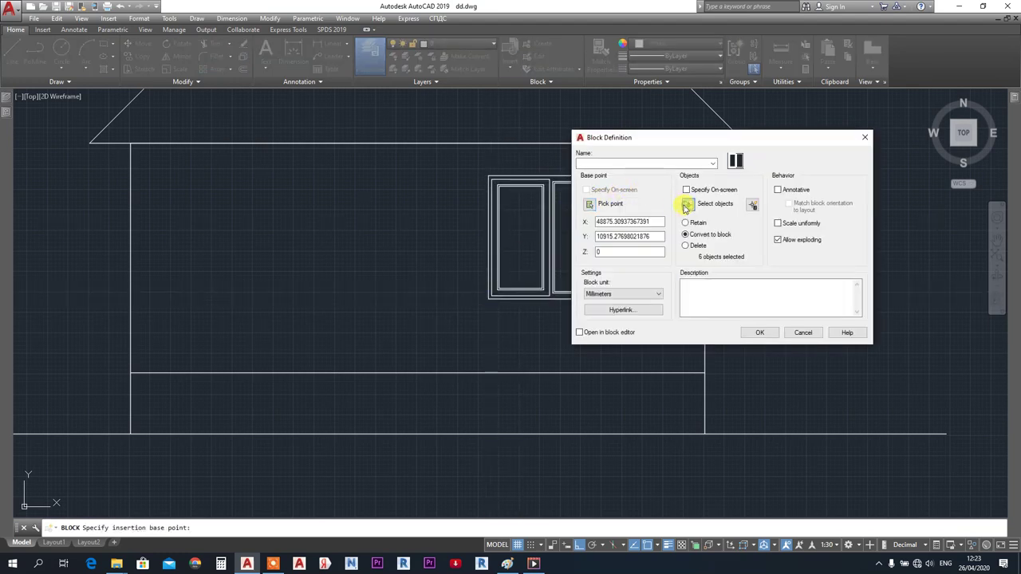
- Select all the double window's outlines as the block objects and create the block under the name OK-1 FASAD
click(684, 205)
click(449, 155)
click(631, 318)
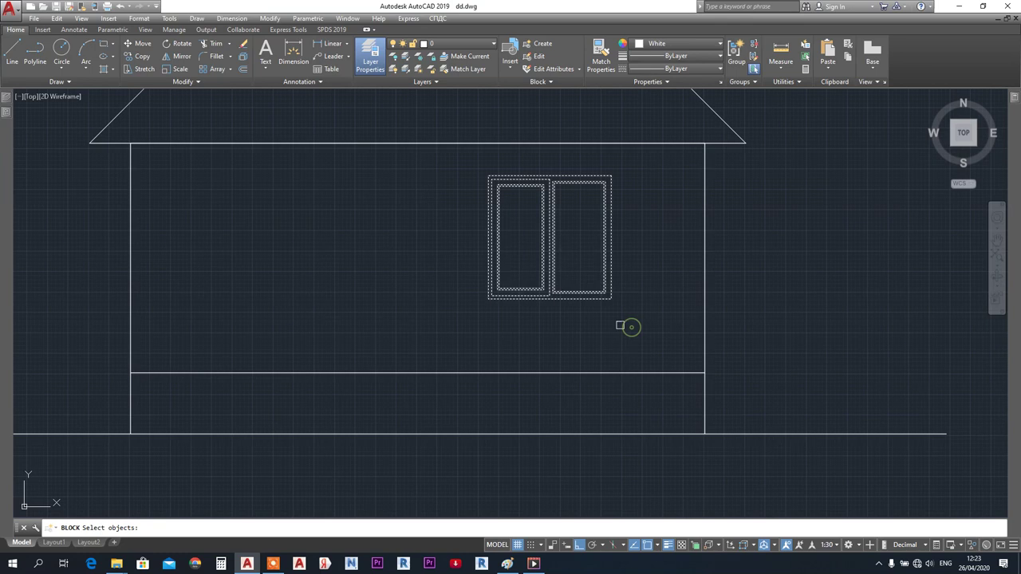
key(Return)
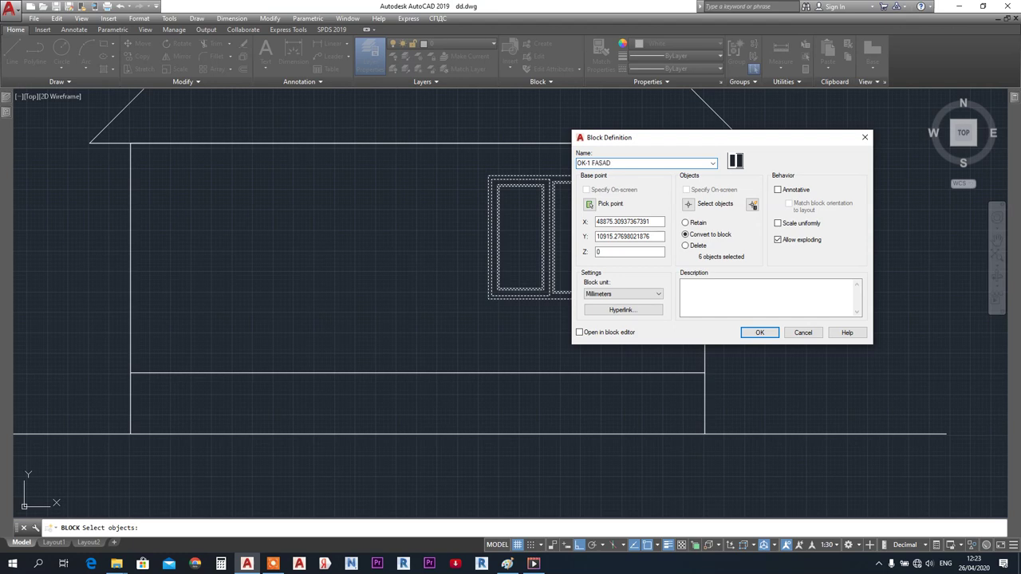
click(760, 332)
click(758, 334)
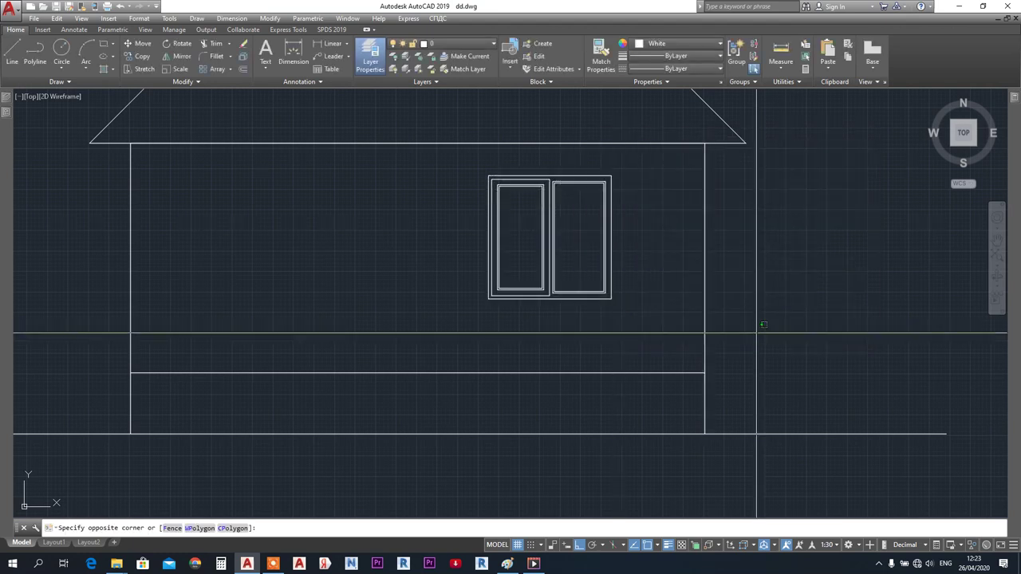
click(756, 345)
- Open the double window block in the Block Editor
click(604, 280)
right_click(583, 274)
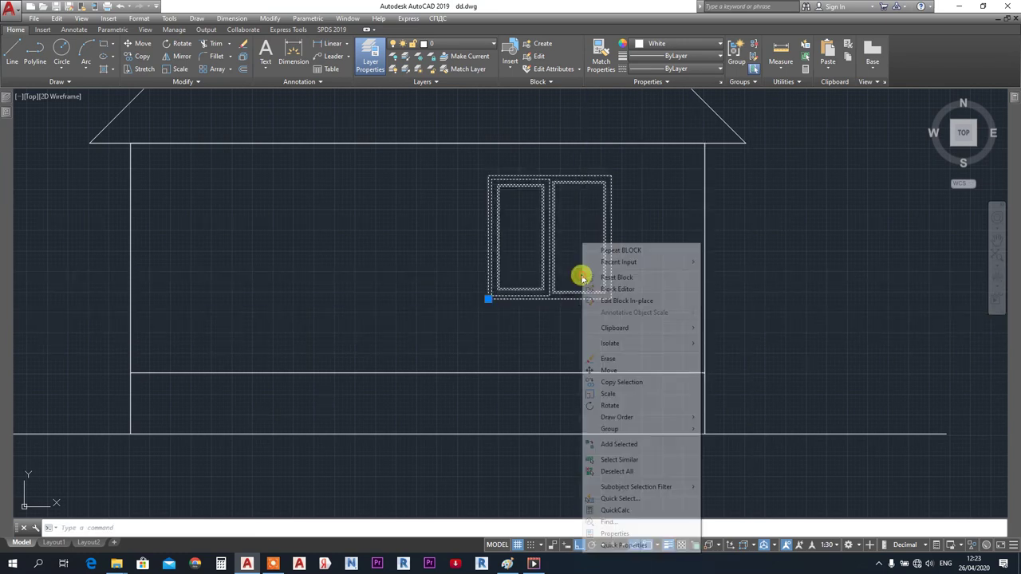
click(611, 289)
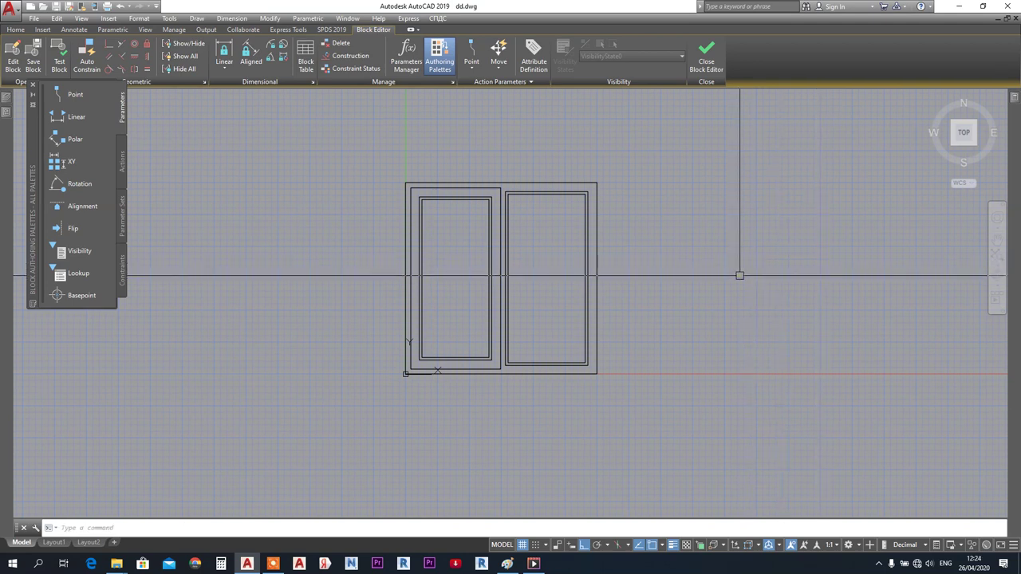
- Paste the copied hatched window beside the double window as a colour reference
middle_drag(739, 276, 624, 279)
right_click(623, 165)
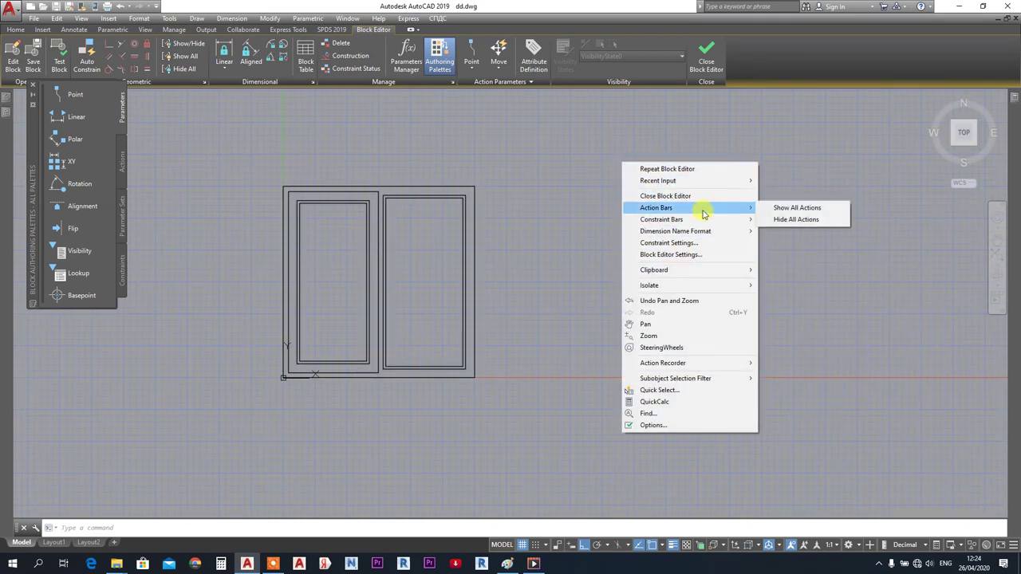
mouse_move(699, 269)
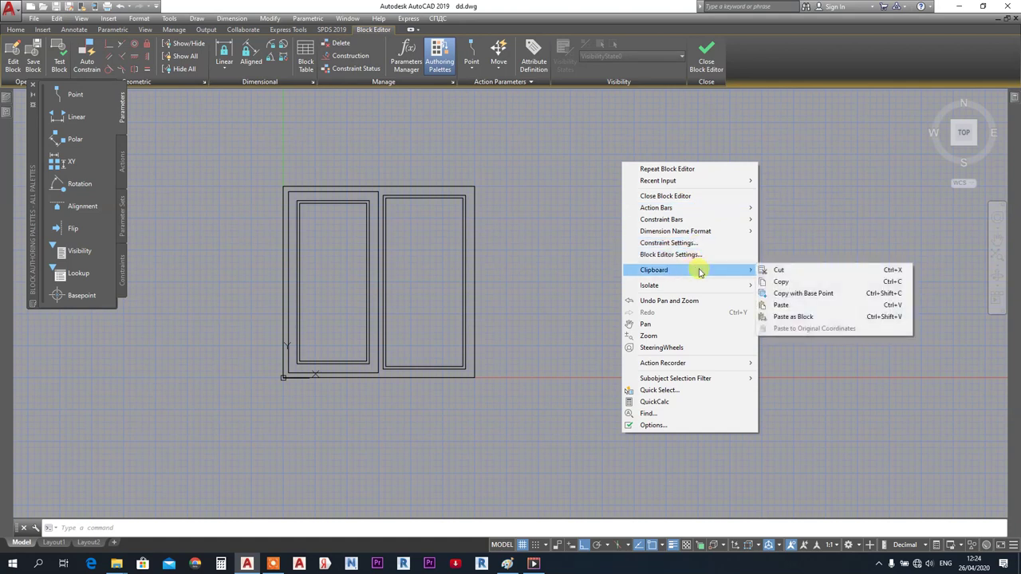
click(792, 307)
click(574, 345)
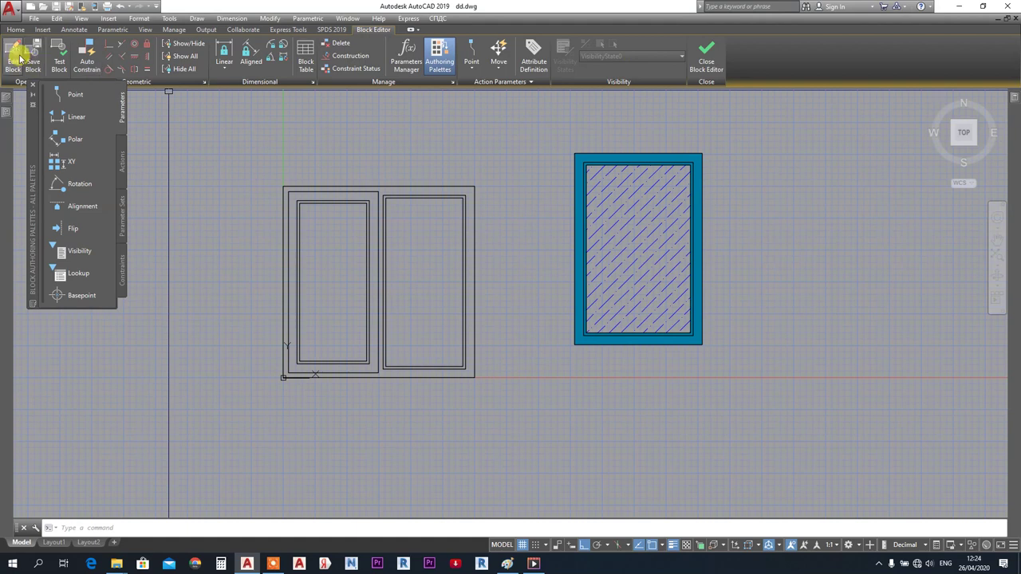
- Hatch the double window's outer frame with the ANSI36 pattern in colour 142
click(24, 29)
click(104, 70)
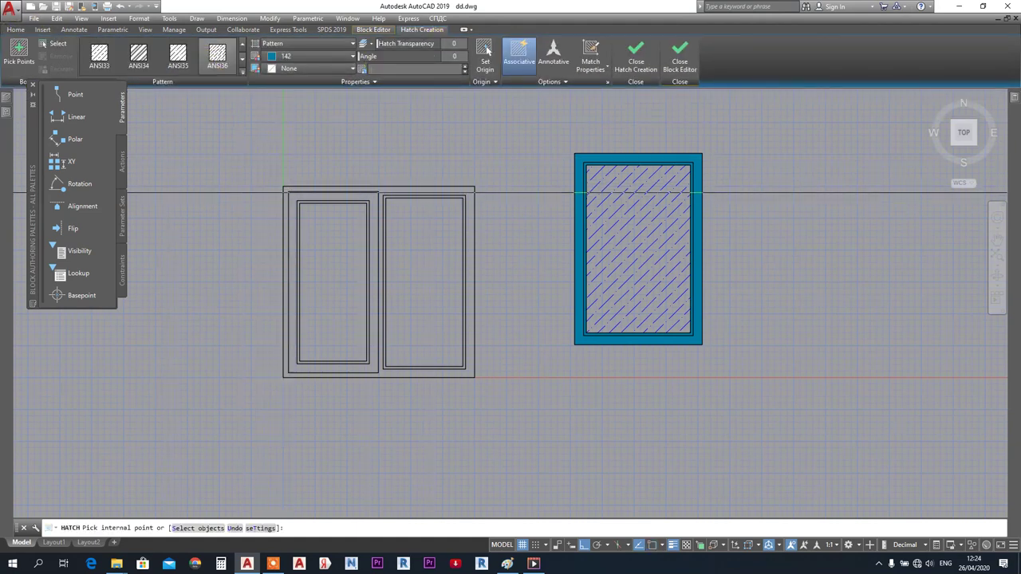
scroll(292, 194, up, 5)
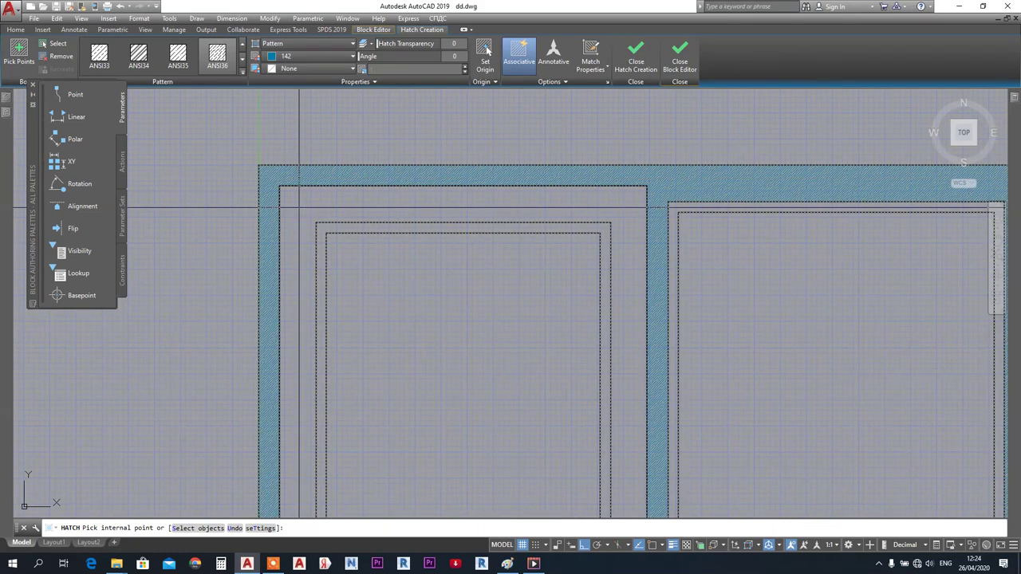
scroll(300, 207, down, 5)
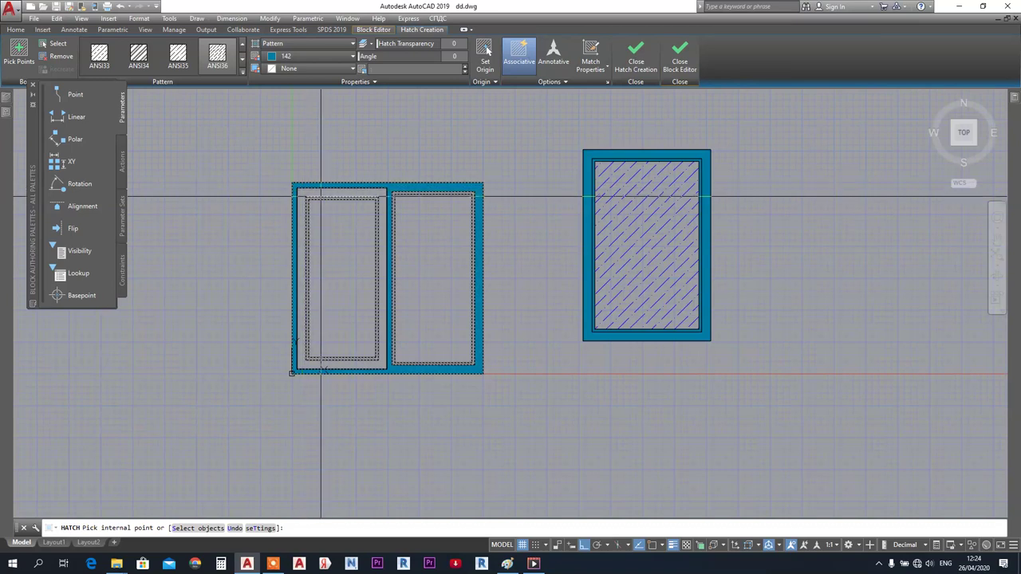
click(359, 227)
key(Return)
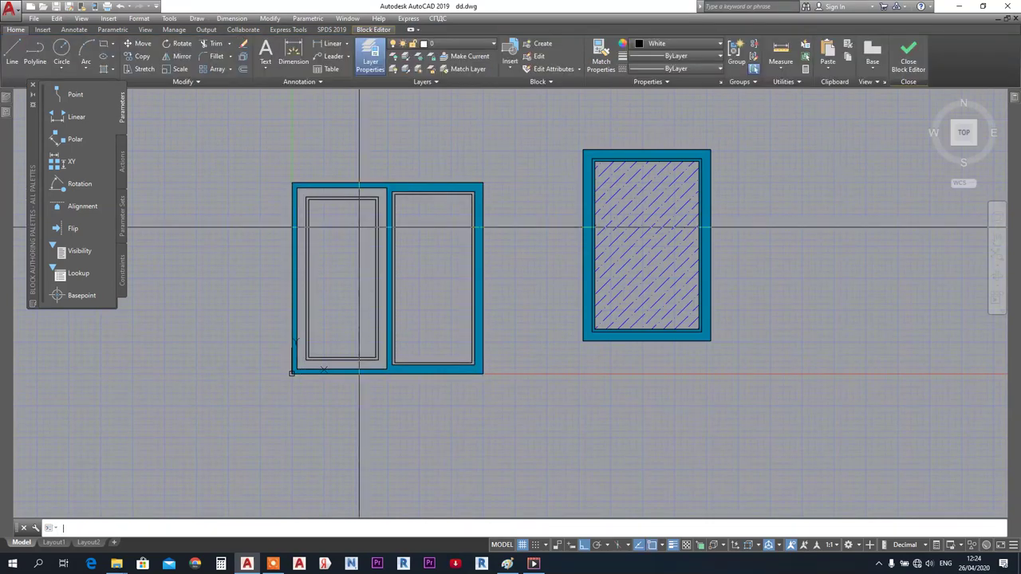
- Hatch the left sash and the narrow glazing strips around both panes with ANSI36 in colour 142
key(Return)
scroll(319, 193, up, 4)
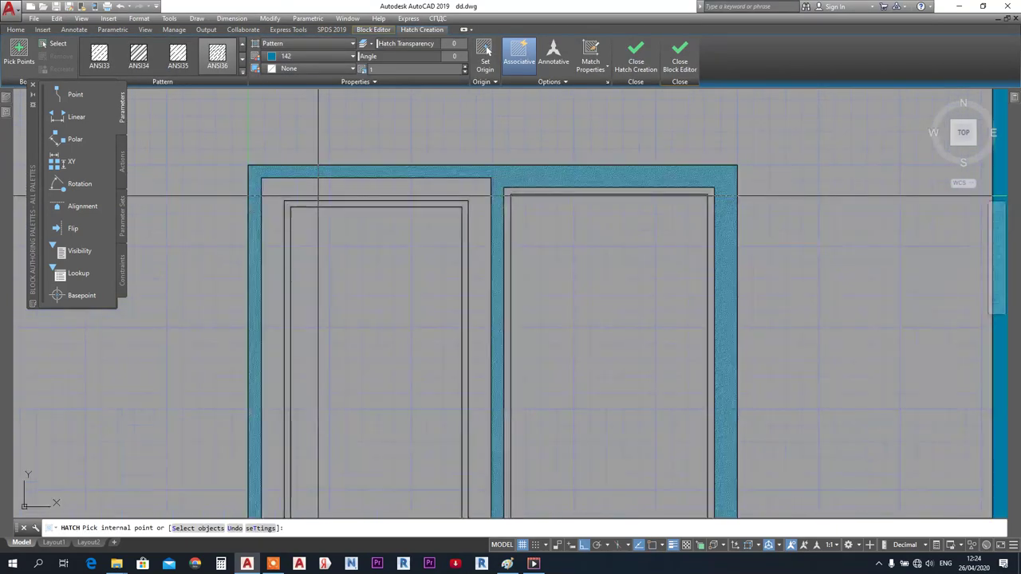
click(387, 196)
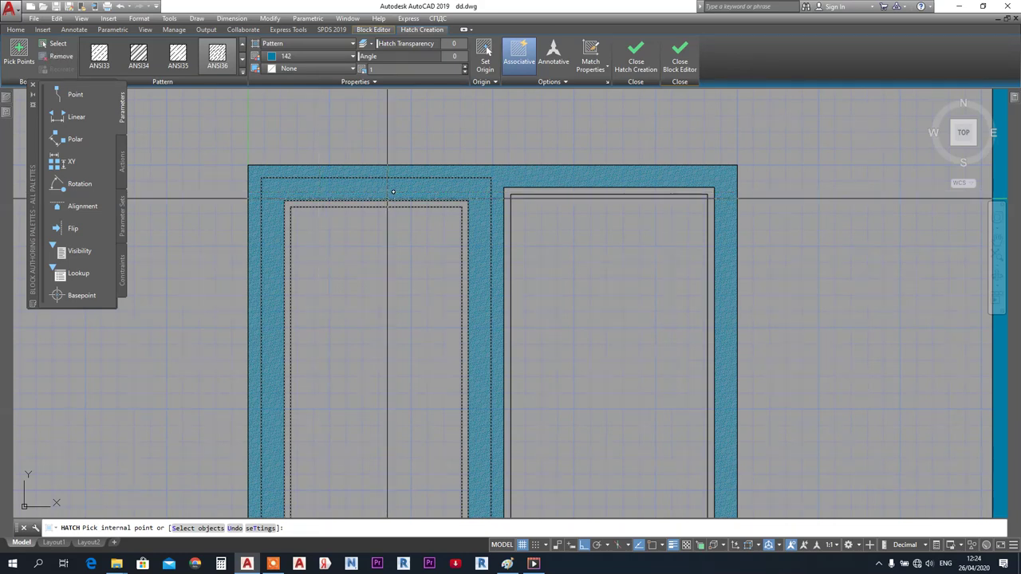
key(Return)
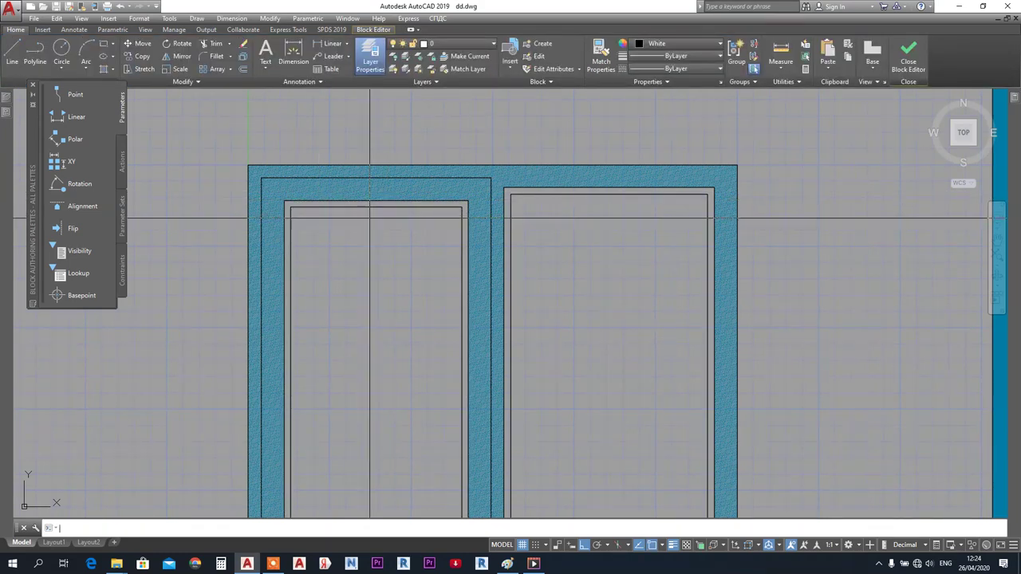
key(Return)
scroll(373, 212, up, 2)
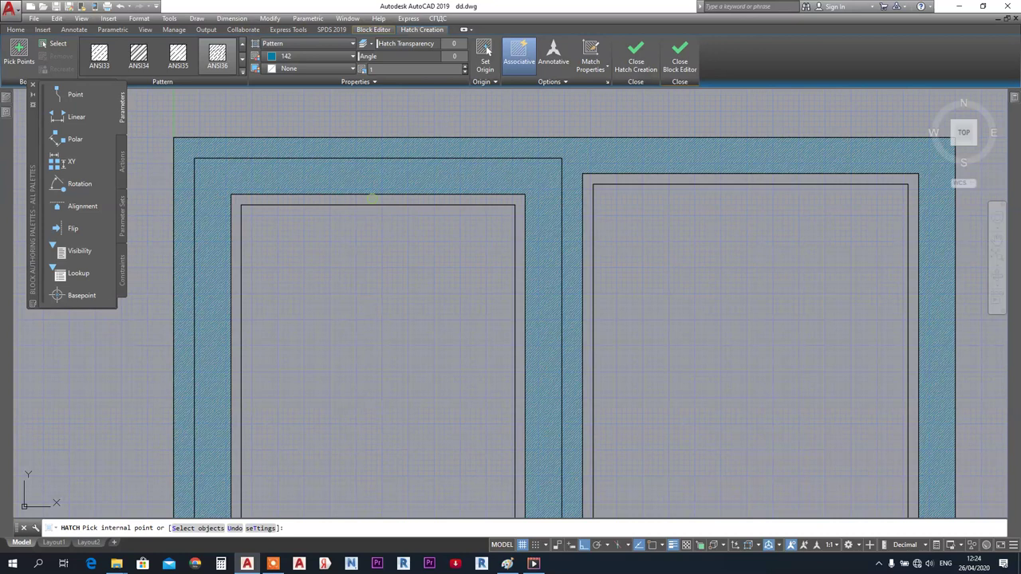
click(373, 200)
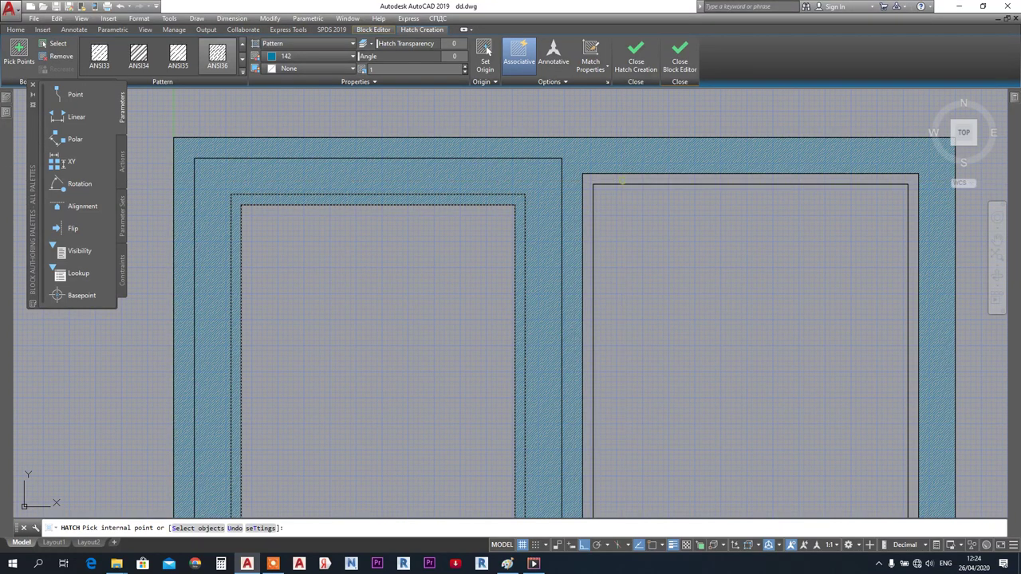
key(Return)
scroll(501, 166, down, 4)
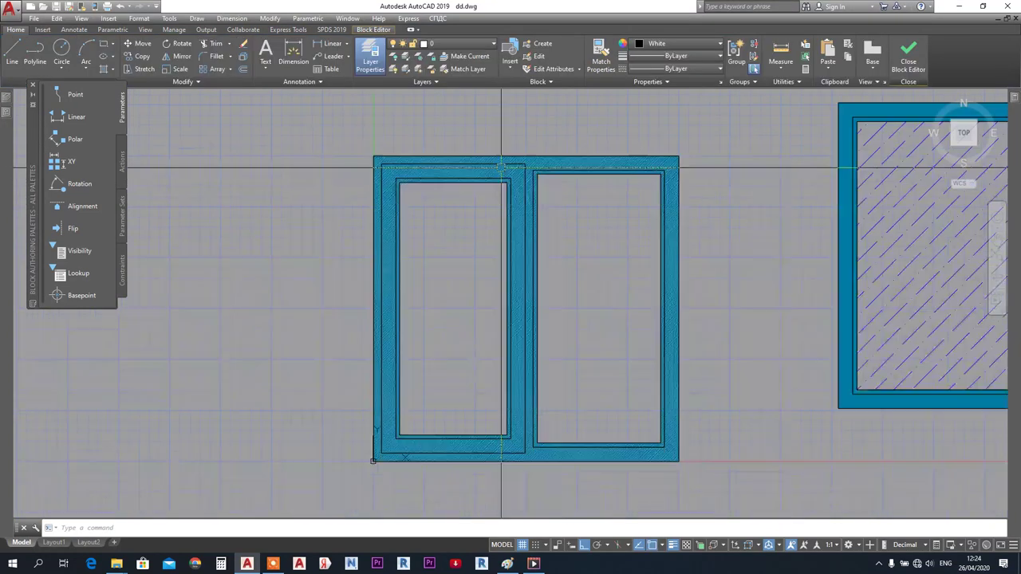
- Hatch both glass panes of the double window as one ANSI36 hatch in colour 142
key(Return)
click(472, 277)
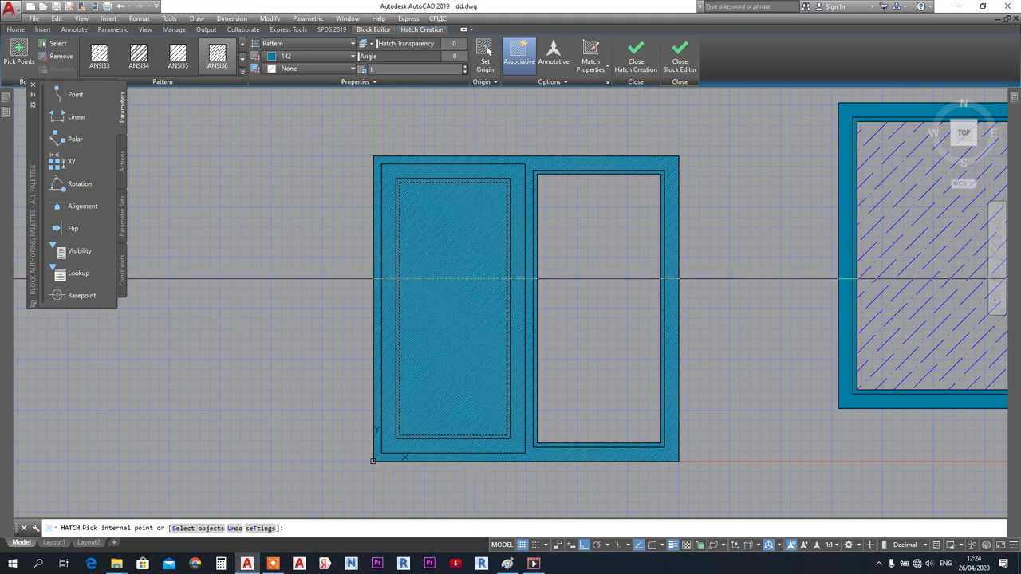
click(580, 279)
key(Return)
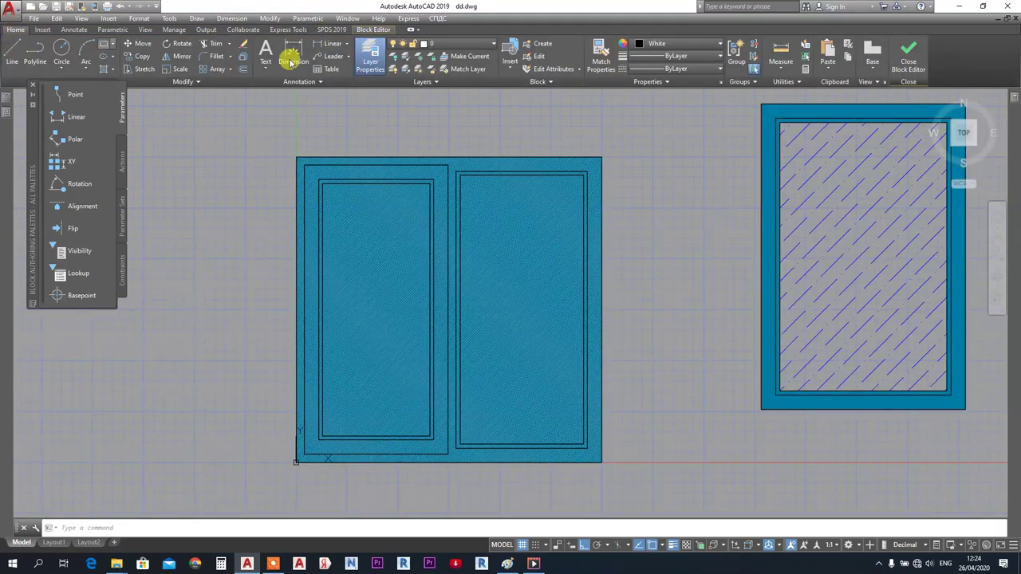
- Match the properties of the double window's glass hatch to the reference window's glass hatch
click(599, 59)
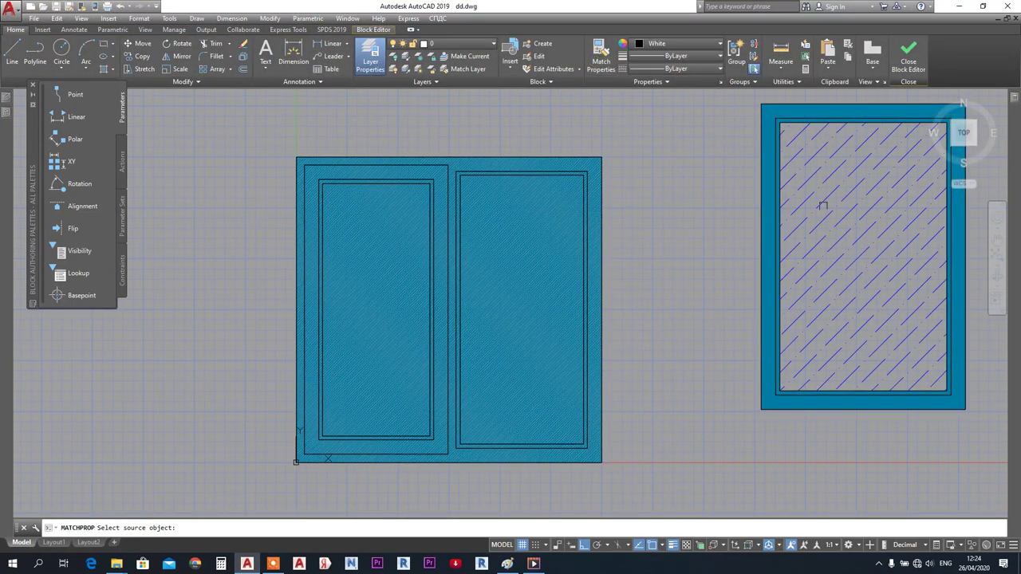
click(524, 271)
key(Escape)
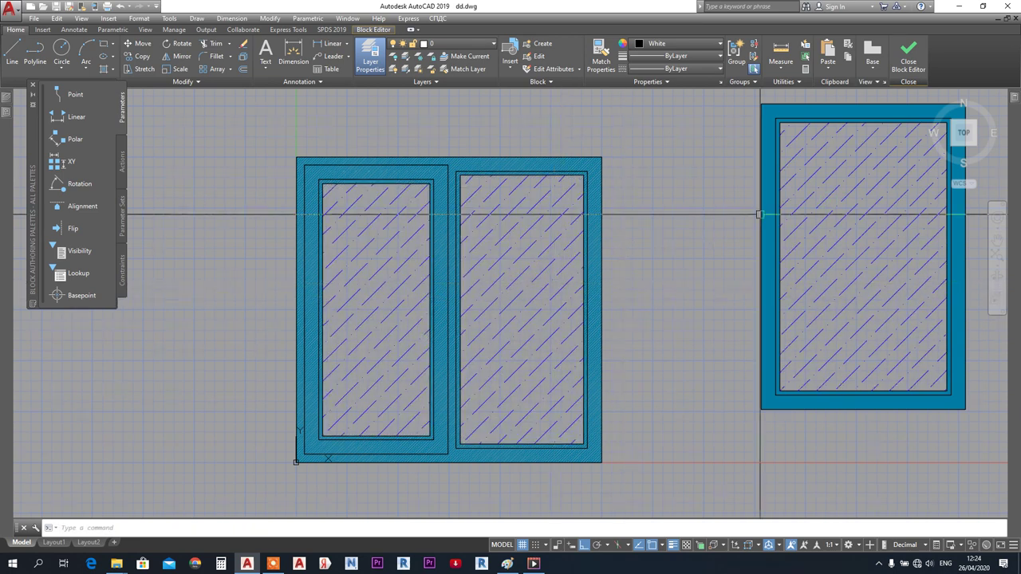
- Match the double window's frame, sash and glazing strip hatches to the reference window's frame hatch
scroll(760, 213, up, 2)
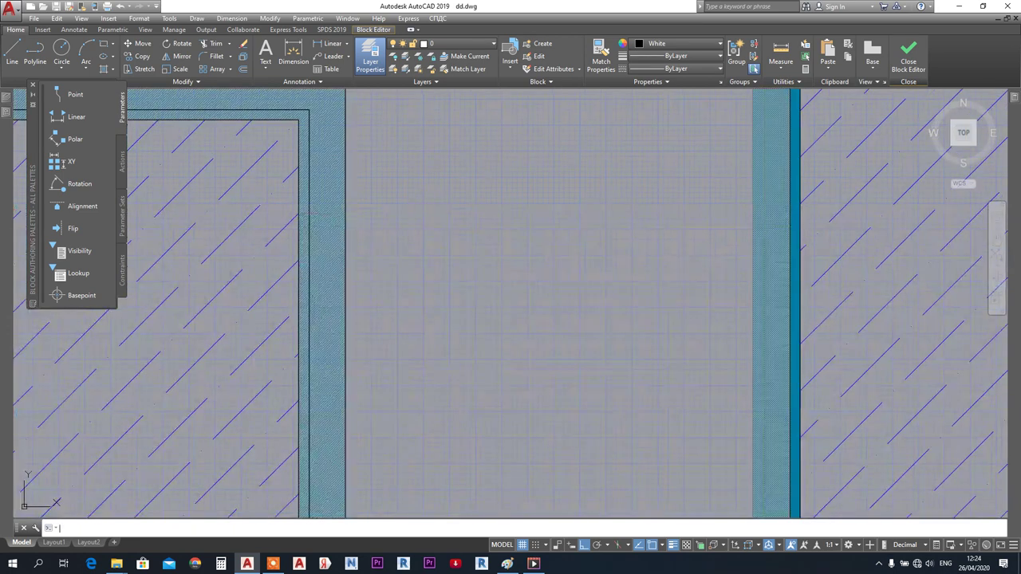
click(318, 198)
scroll(304, 169, up, 2)
click(300, 173)
scroll(387, 184, down, 5)
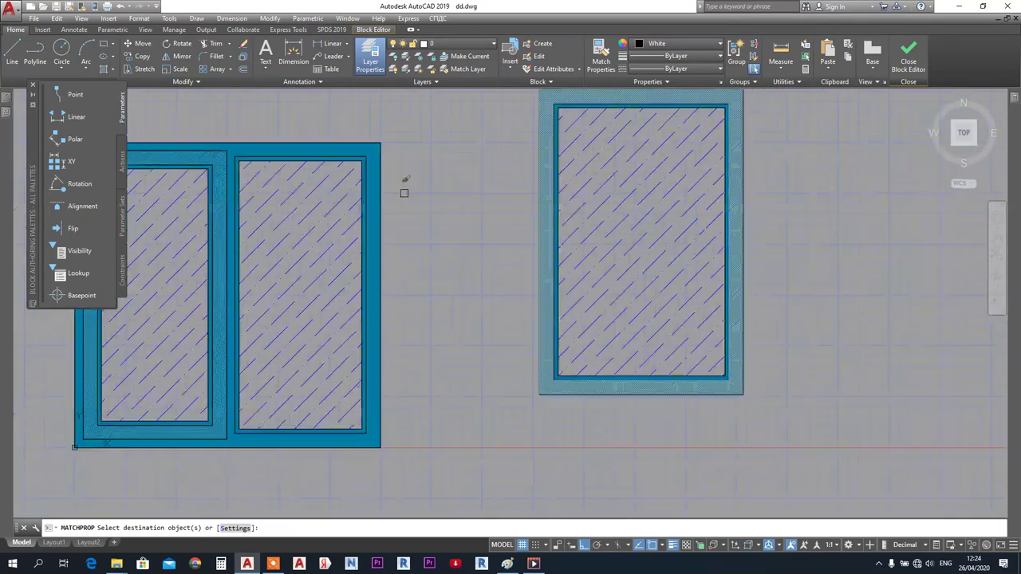
middle_drag(396, 185, 553, 184)
scroll(426, 174, up, 6)
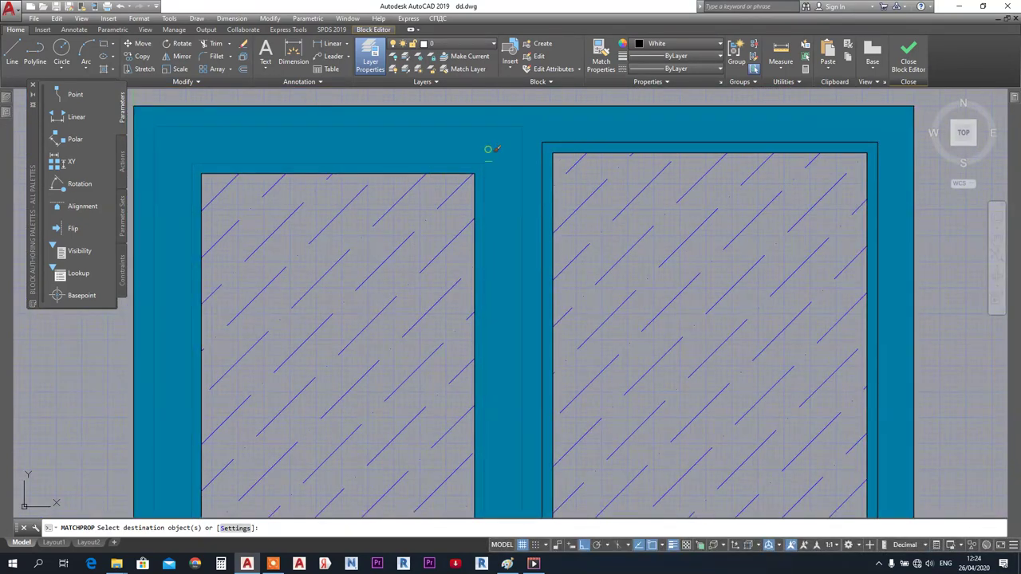
scroll(488, 149, down, 6)
key(Escape)
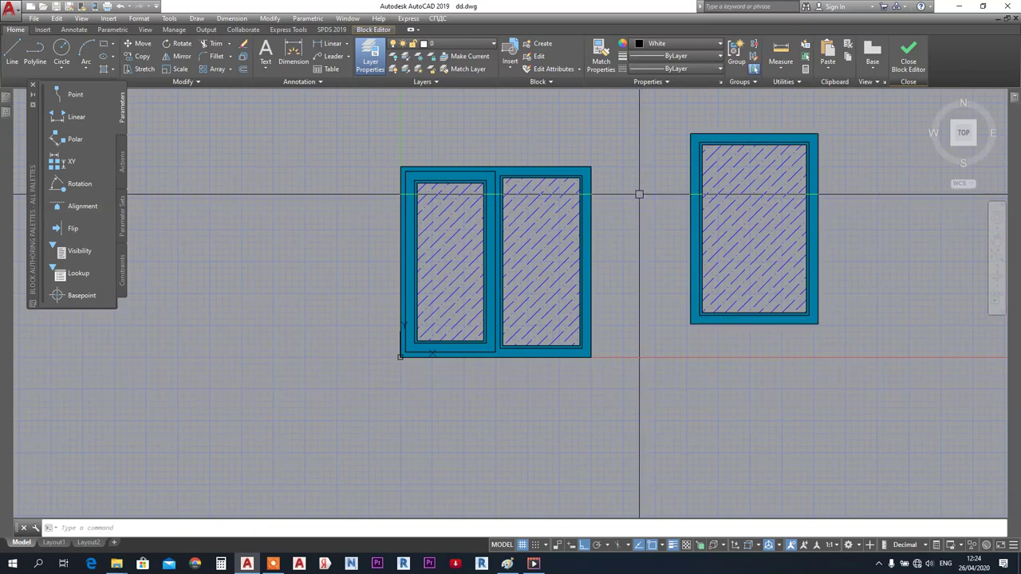
- Erase the pasted reference window and close the Block Editor, saving the changes to OK-1 FASAD
middle_drag(605, 206, 529, 216)
click(581, 114)
click(796, 396)
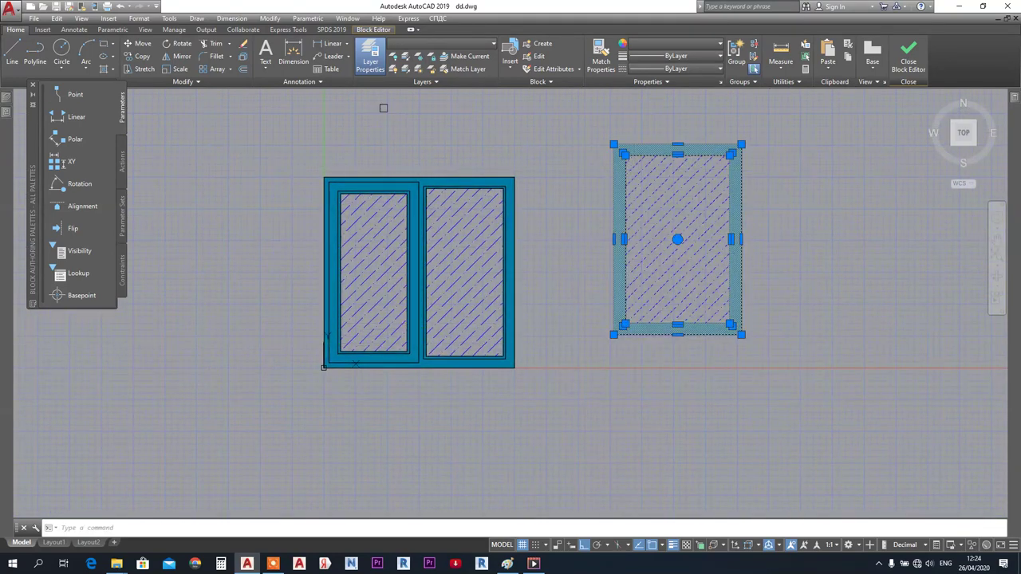
click(243, 47)
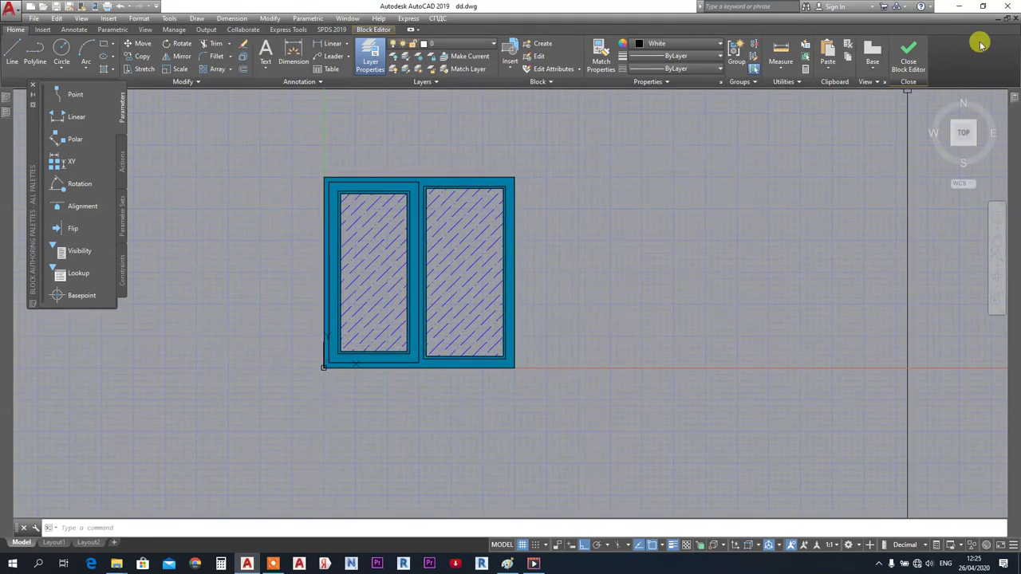
click(909, 58)
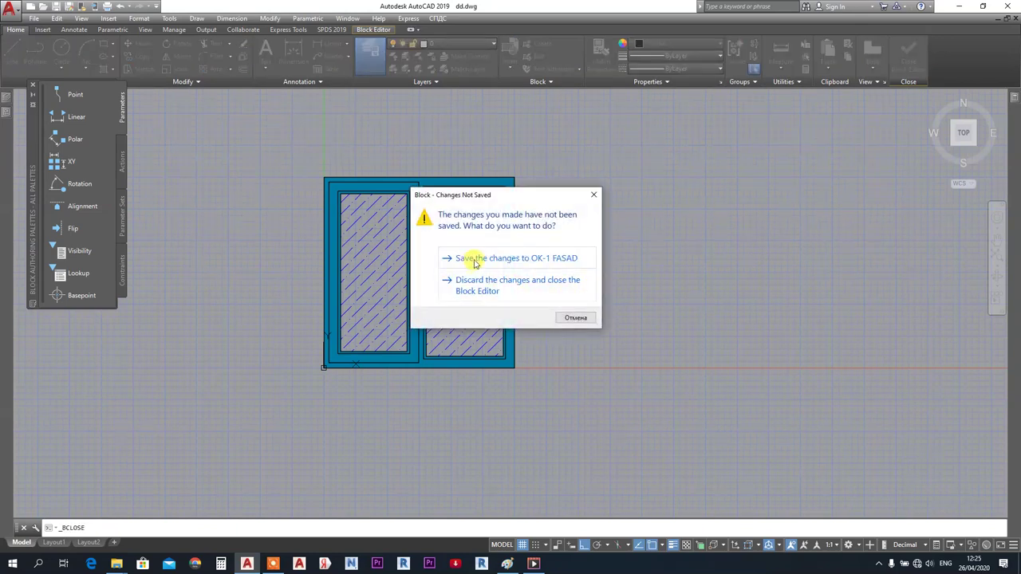
click(490, 282)
- Start a block definition from all the door's outlines on the last elevation, with the frame's lower-left corner as the base point
scroll(431, 285, down, 3)
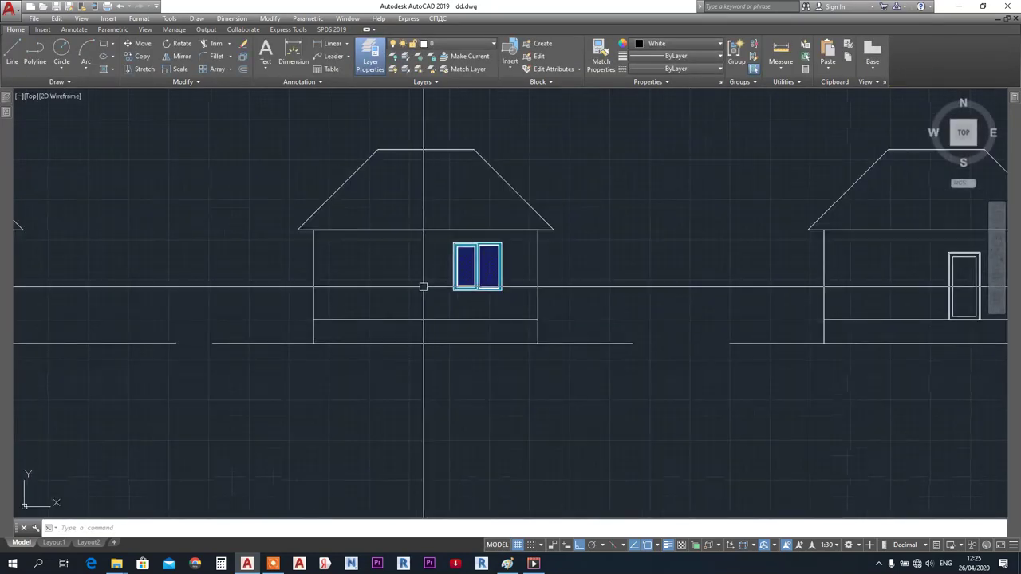
middle_drag(336, 240, 726, 240)
middle_drag(236, 250, 124, 245)
middle_drag(751, 244, 427, 245)
scroll(920, 248, up, 6)
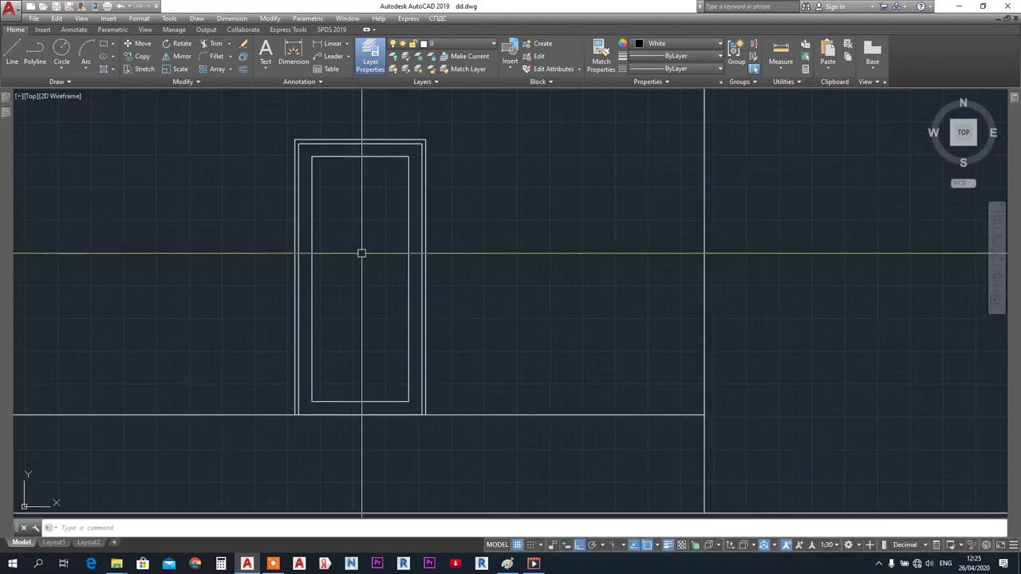
middle_drag(362, 253, 494, 254)
scroll(523, 209, down, 2)
scroll(531, 212, up, 2)
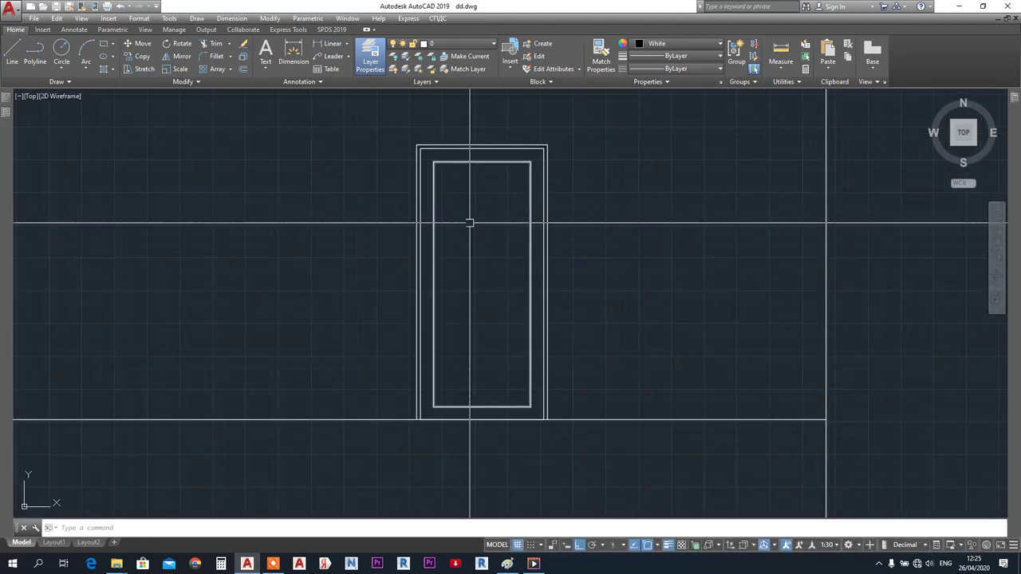
scroll(472, 202, down, 4)
scroll(472, 202, up, 2)
click(398, 189)
click(575, 412)
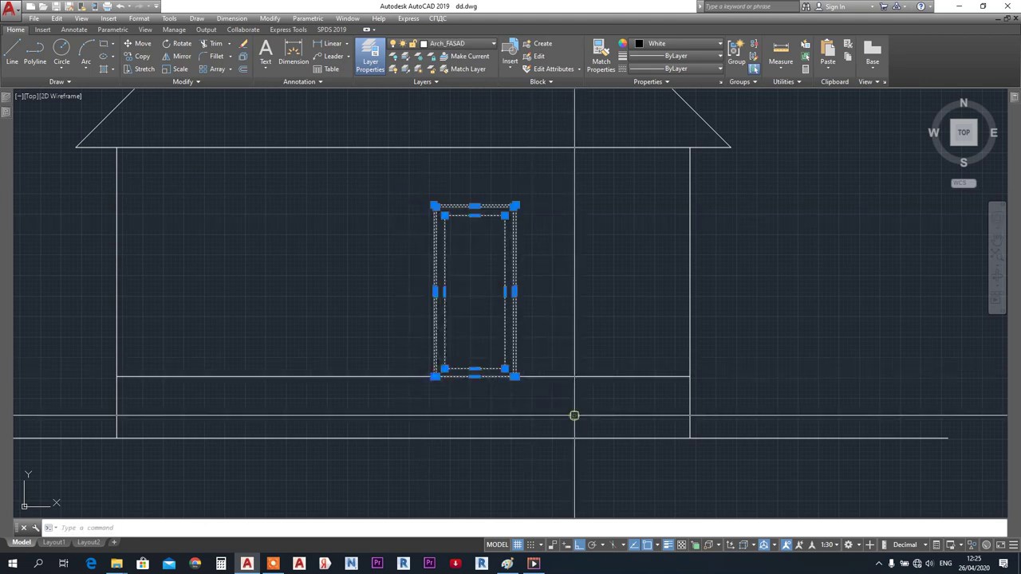
click(526, 48)
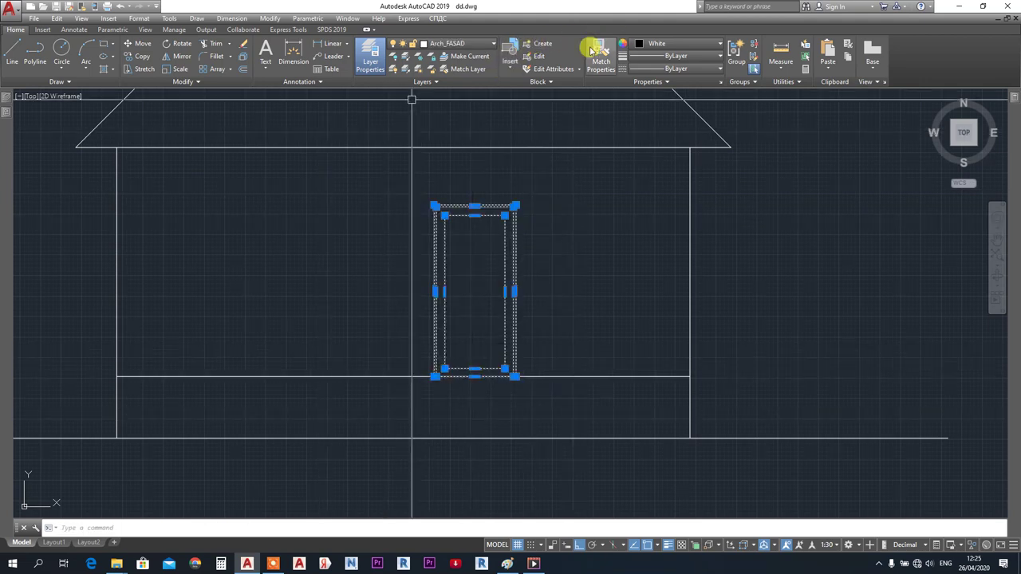
click(533, 45)
scroll(437, 375, up, 3)
click(423, 361)
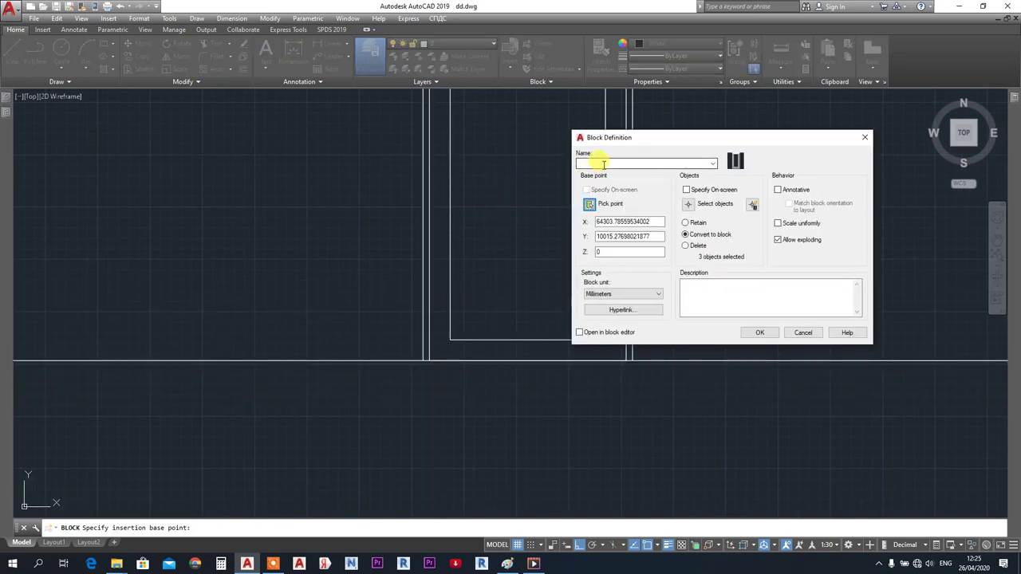
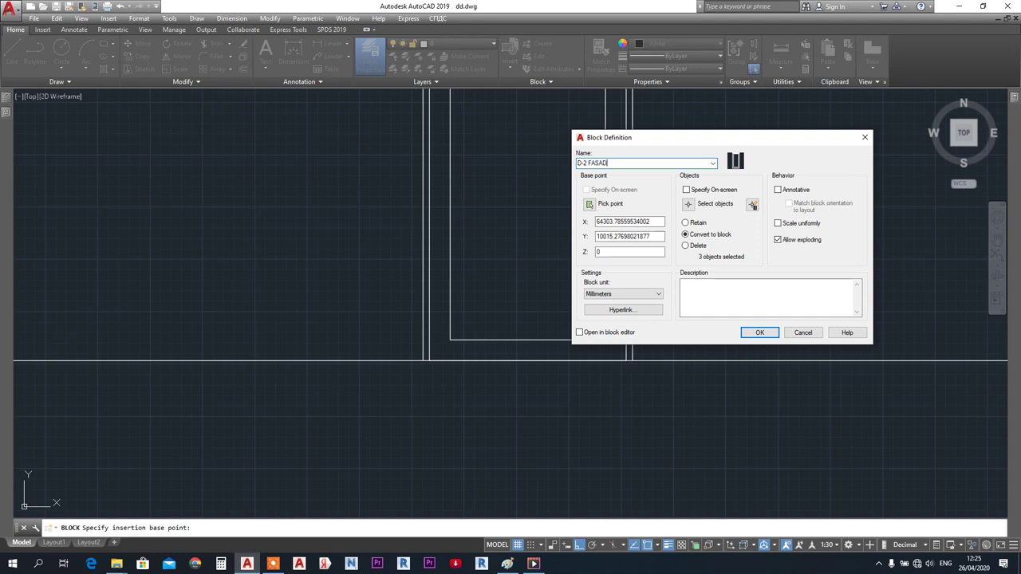
- Create the door block under the name D-2 FASAD and open it in the Block Editor
click(760, 334)
click(626, 284)
right_click(528, 272)
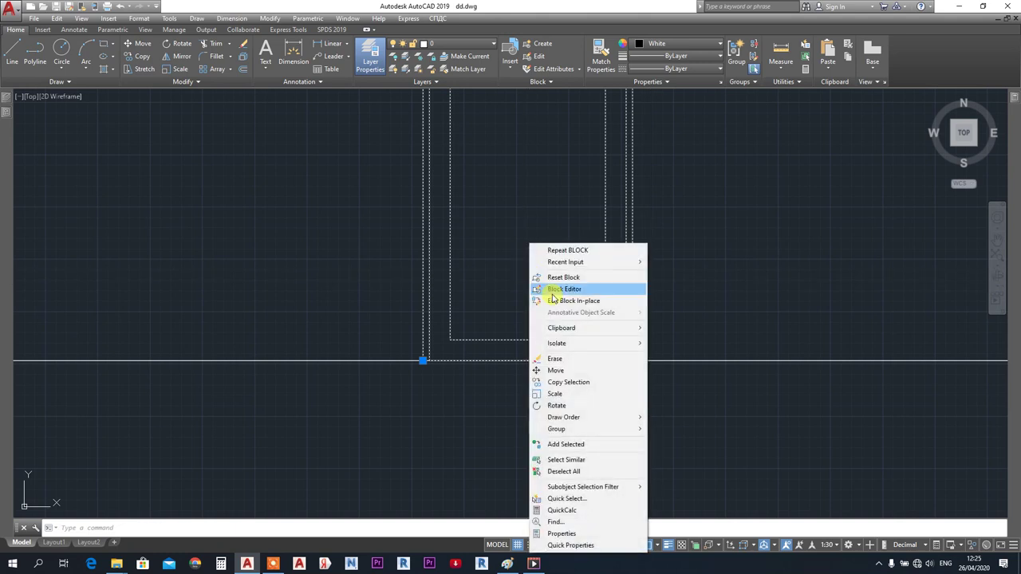
click(556, 290)
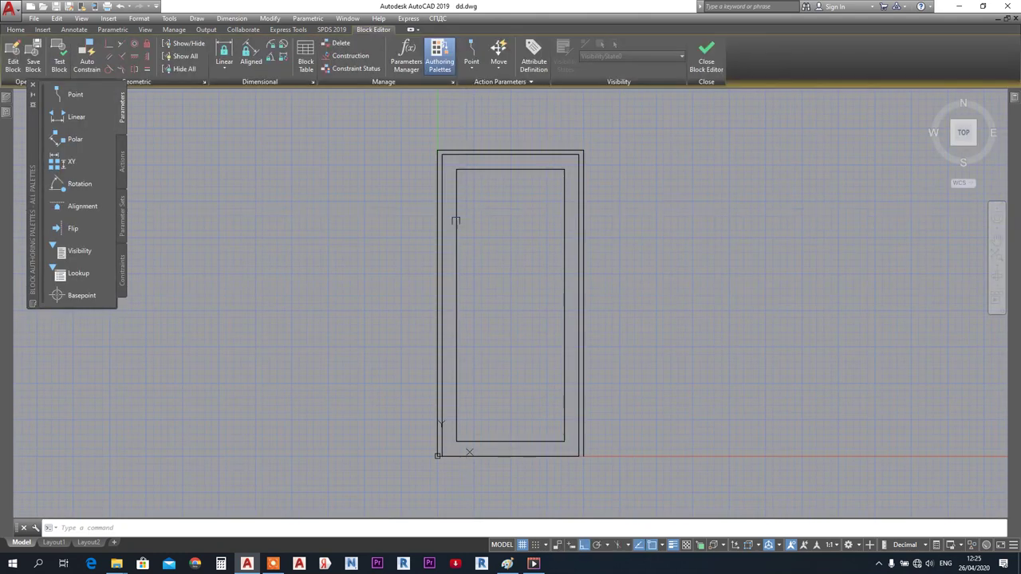
- Start a hatch in the door block with the Solid pattern and index colour 40
click(16, 29)
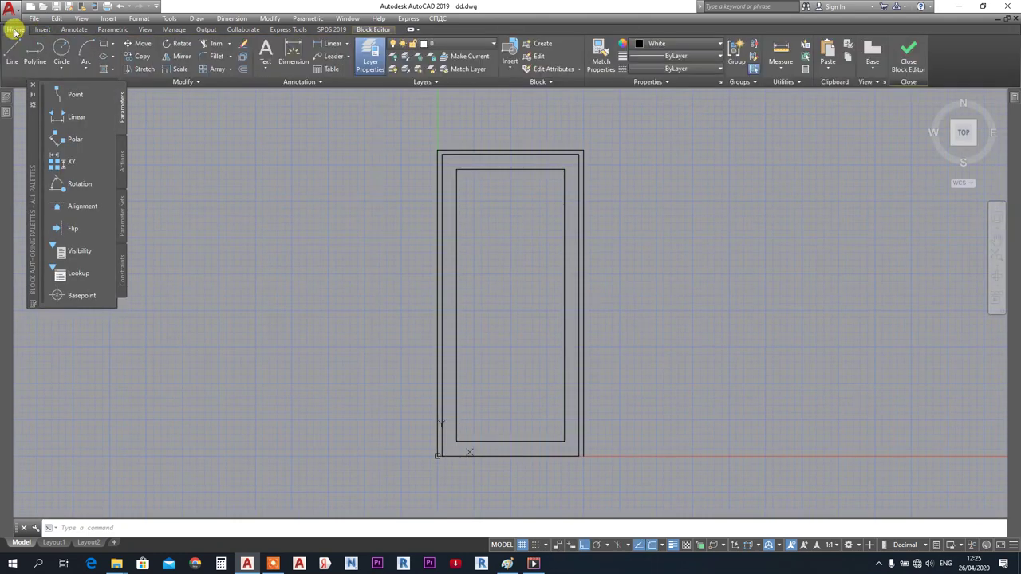
click(101, 72)
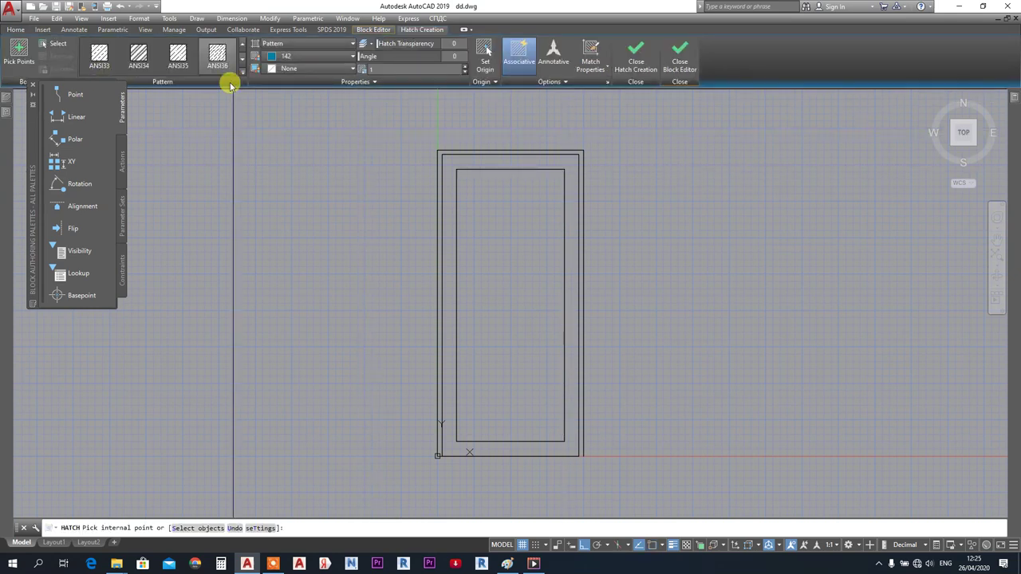
click(305, 58)
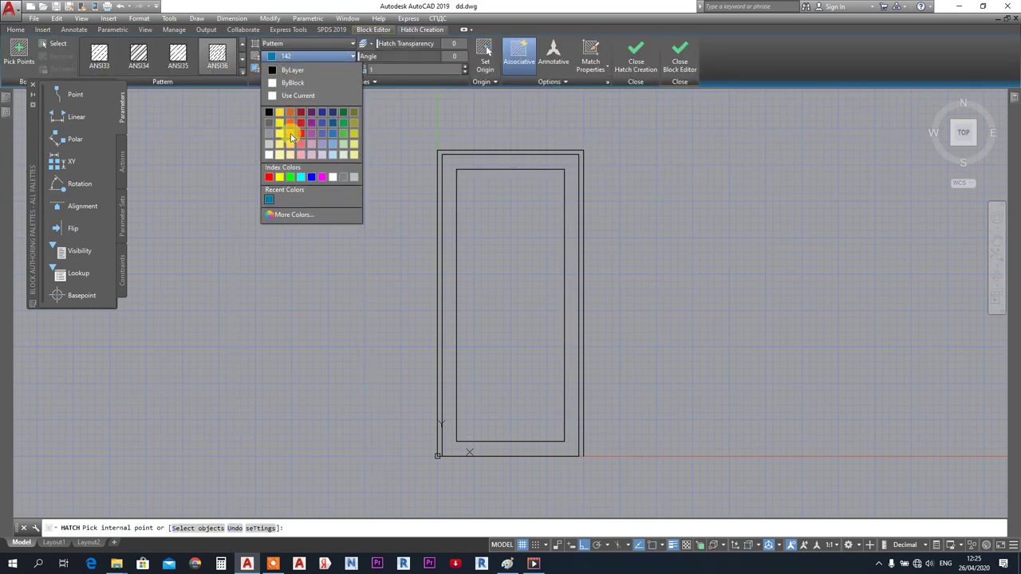
click(291, 134)
click(290, 126)
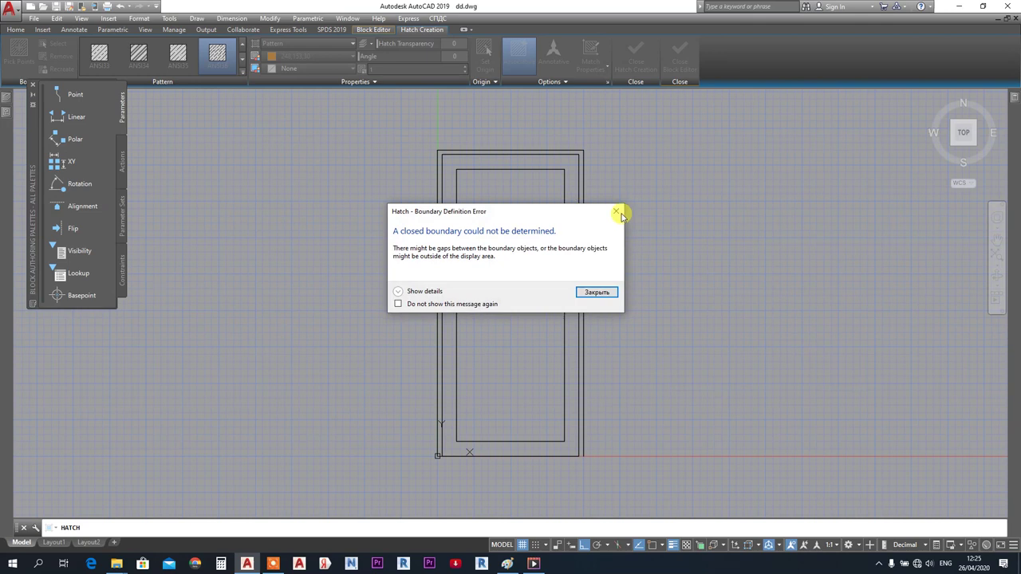
key(Return)
click(306, 56)
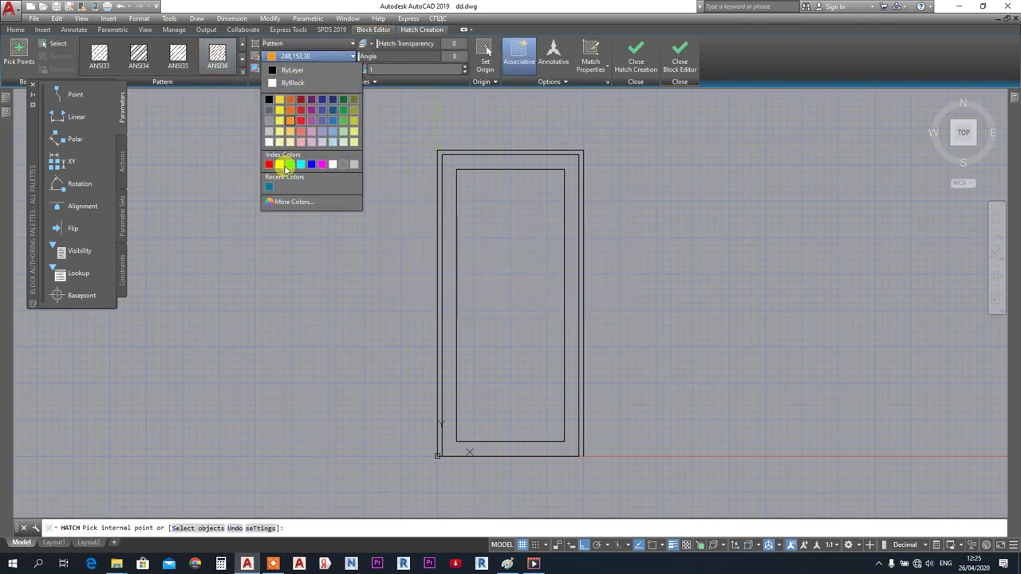
click(294, 202)
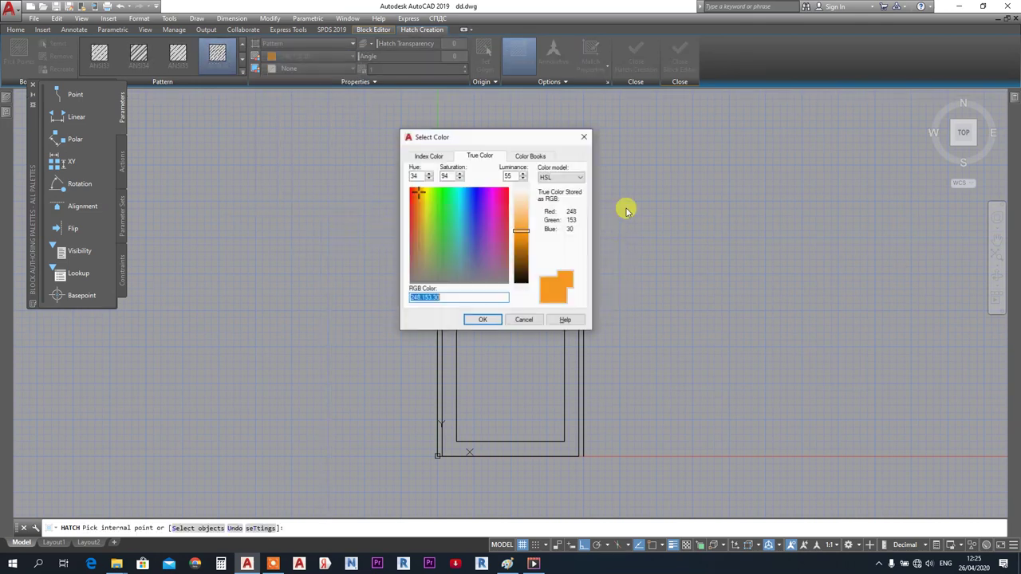
click(428, 156)
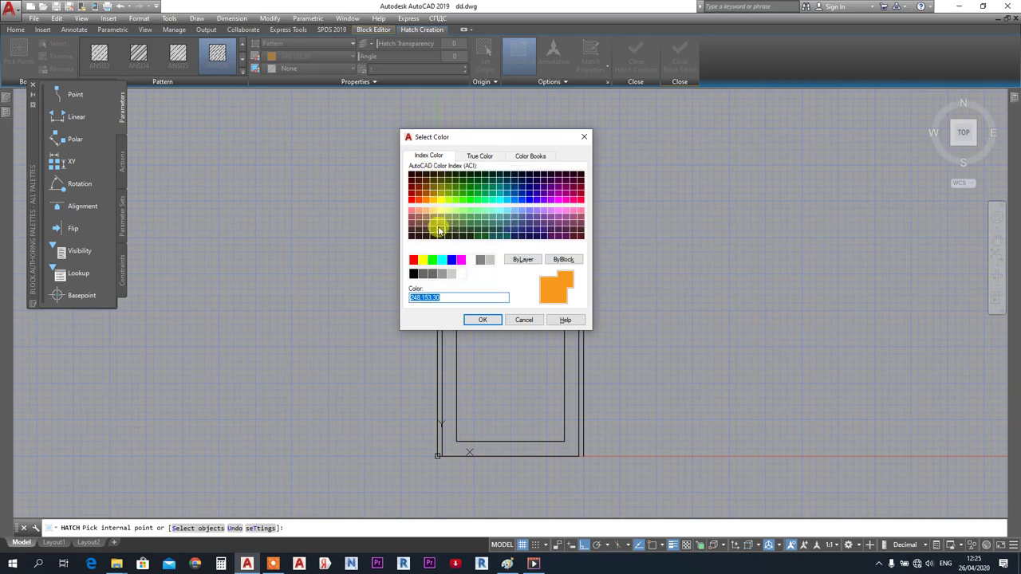
click(476, 320)
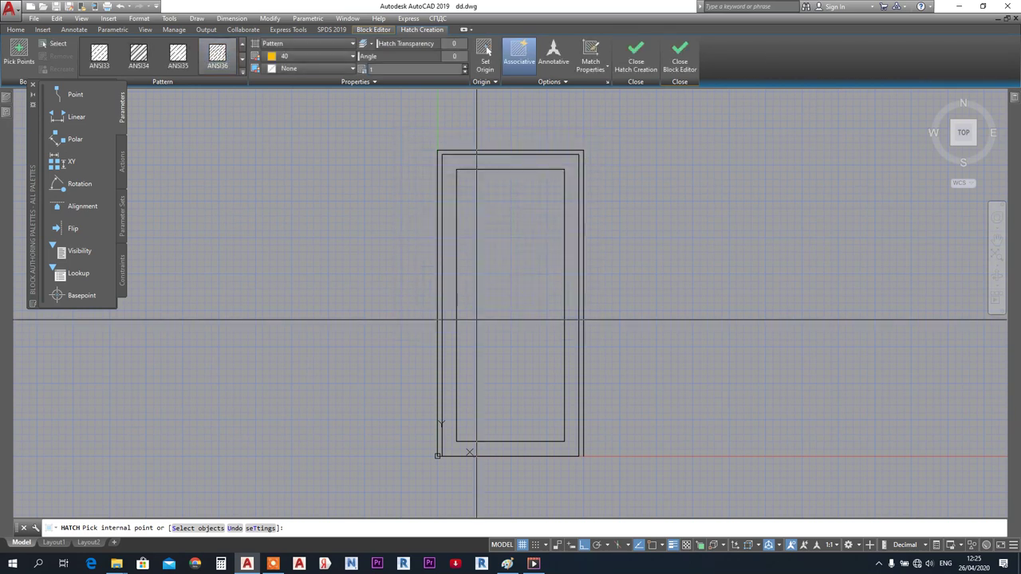
click(244, 62)
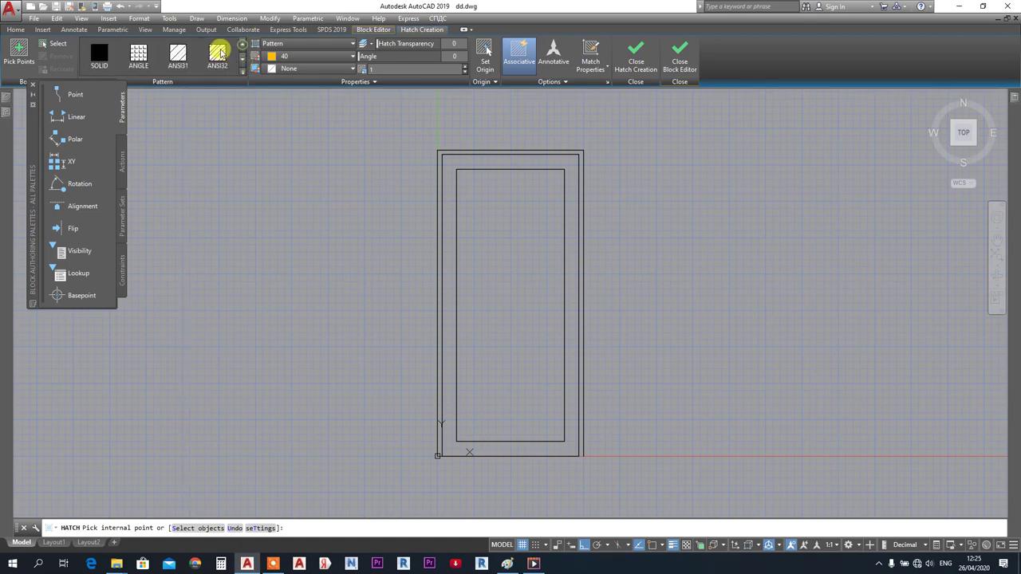
click(99, 56)
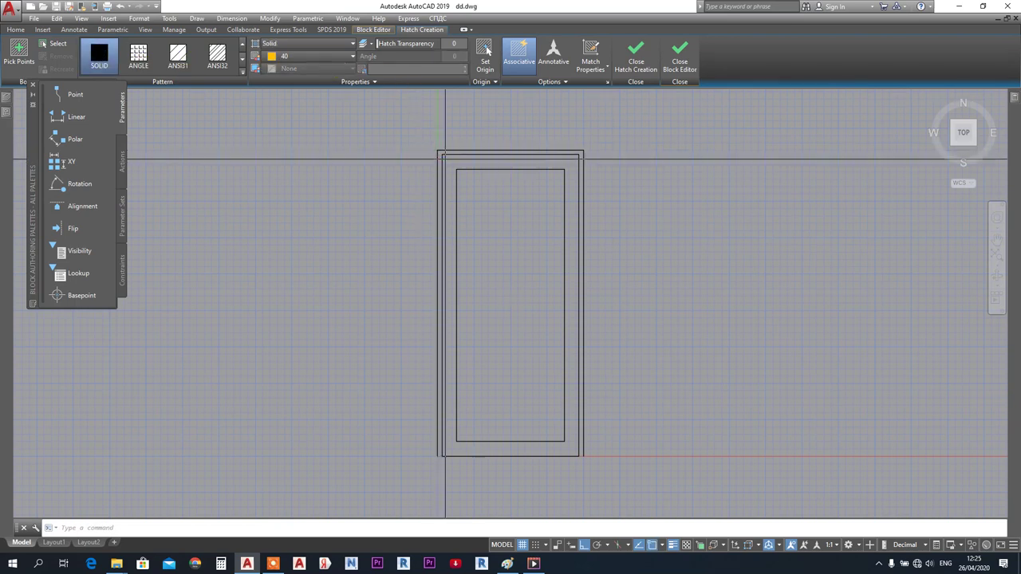
- Try to hatch the narrow strip between the door frame's two outer outlines
scroll(446, 156, up, 6)
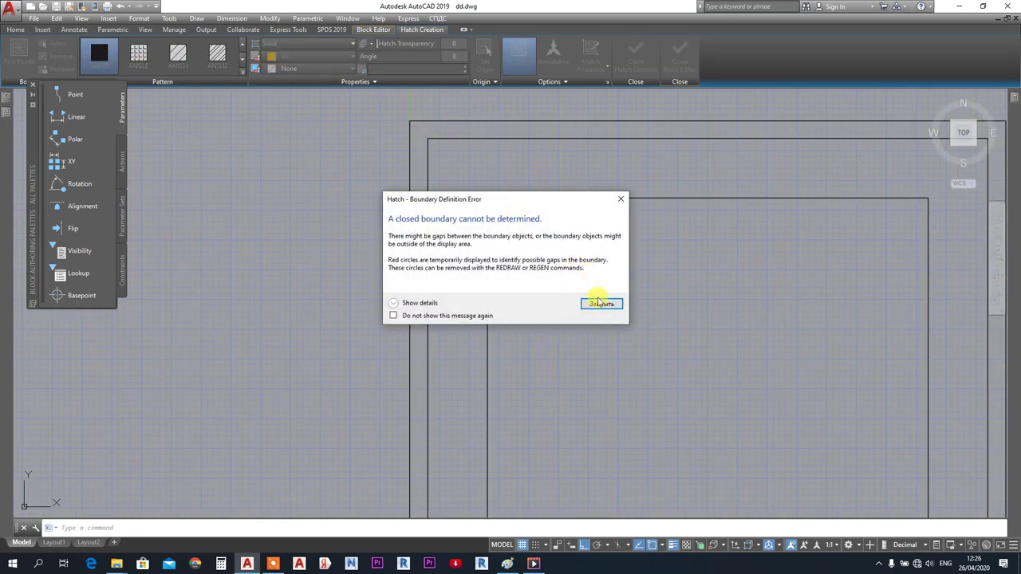
click(602, 304)
scroll(423, 194, down, 5)
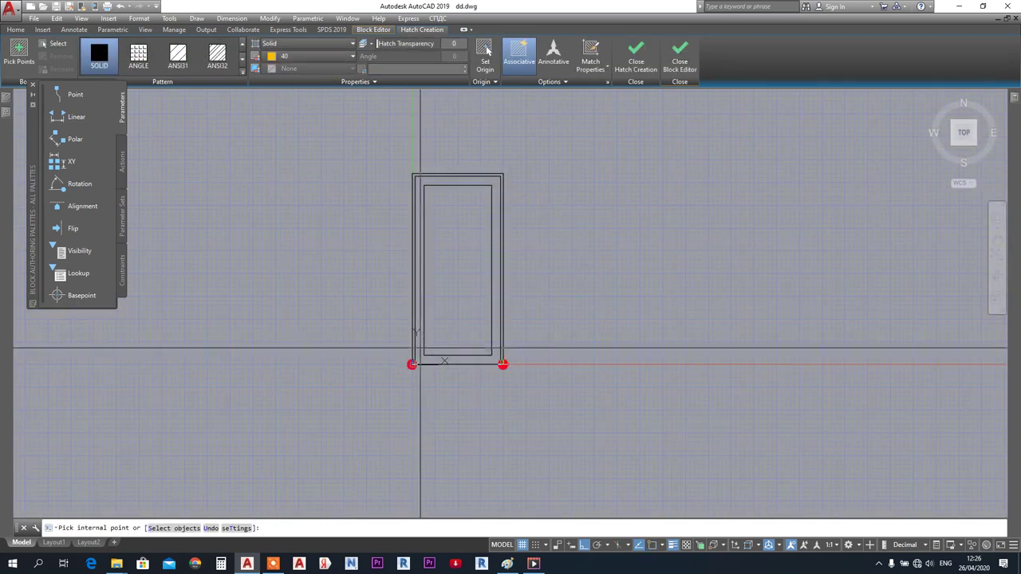
scroll(422, 353, up, 4)
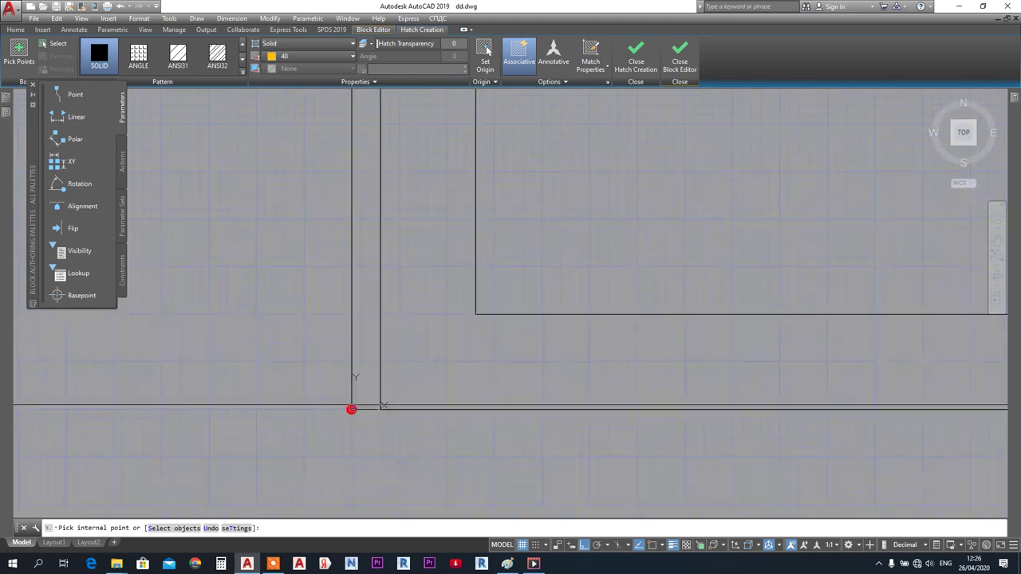
- Draw a line along the bottom of the door to close the open lower end of the frame's left jamb
click(18, 30)
click(13, 53)
scroll(360, 414, up, 4)
click(413, 403)
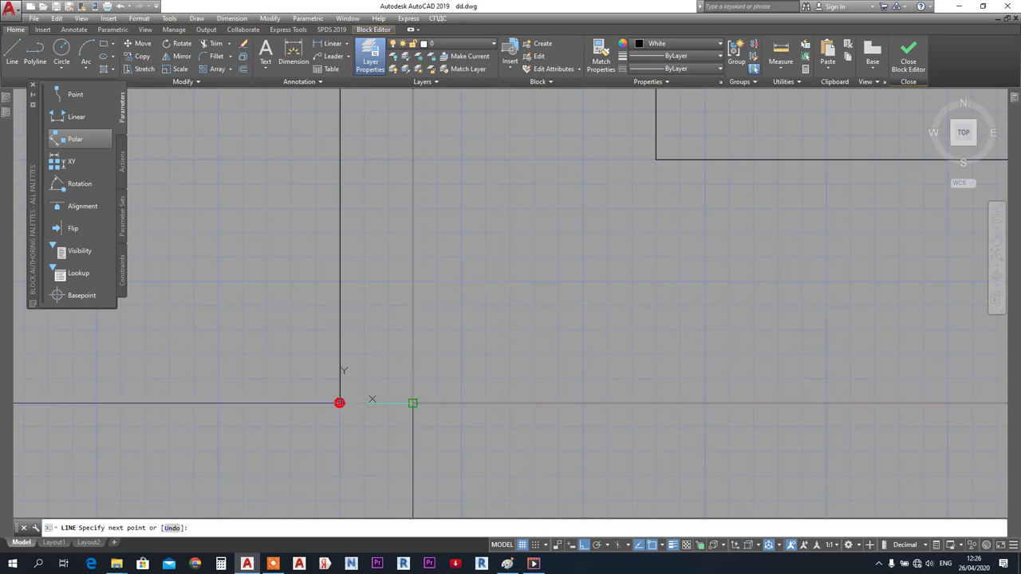
scroll(779, 301, down, 3)
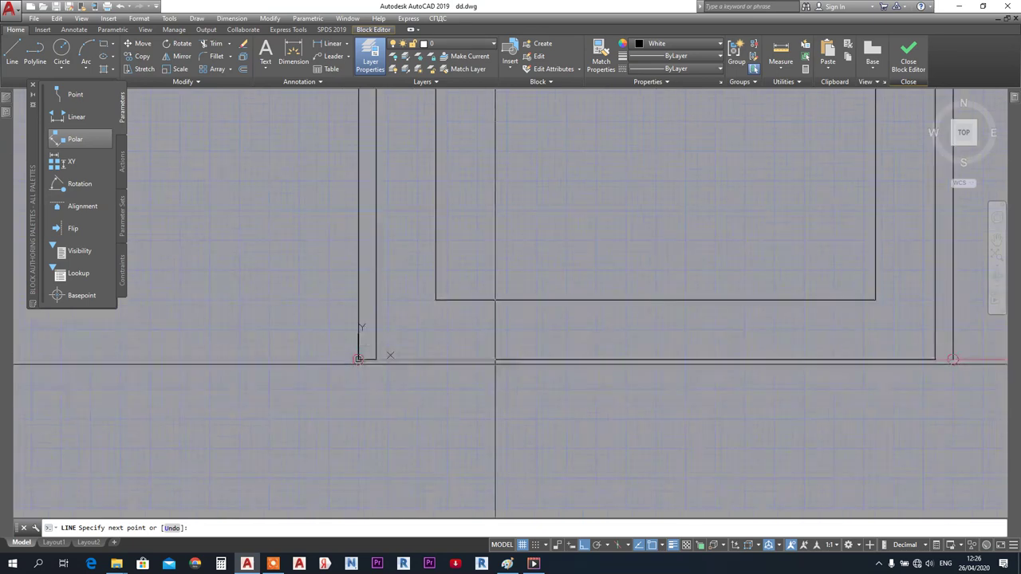
middle_drag(521, 329, 399, 328)
click(548, 326)
key(Escape)
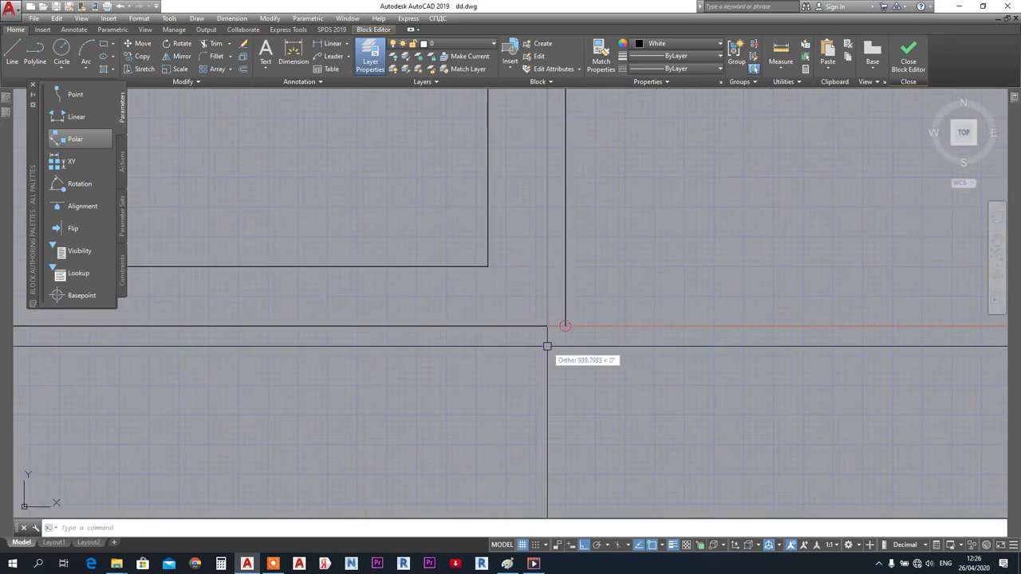
- Draw a line from the frame's inner lower-right corner to its outer corner to close the right jamb
click(12, 49)
scroll(549, 335, up, 3)
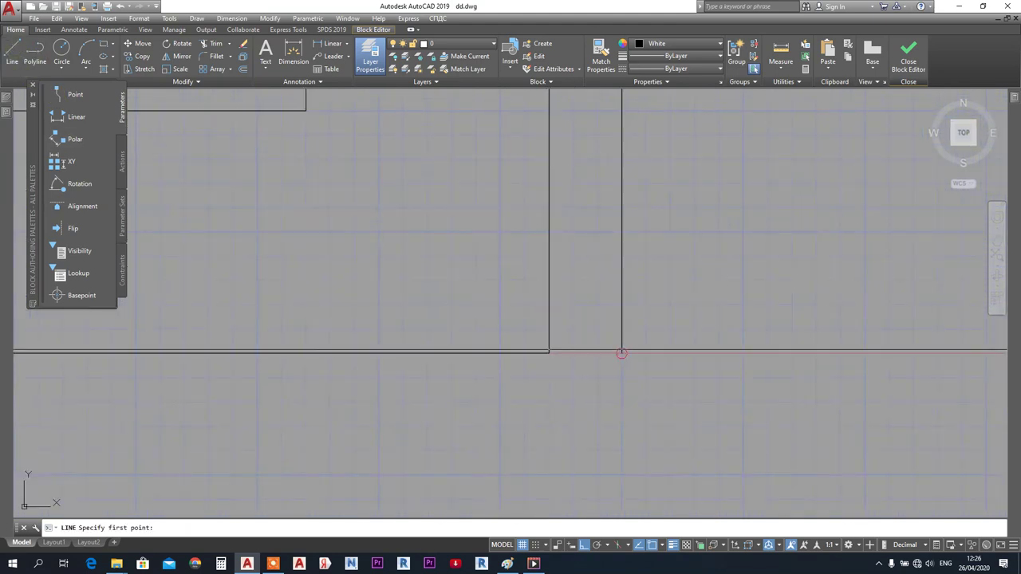
click(549, 353)
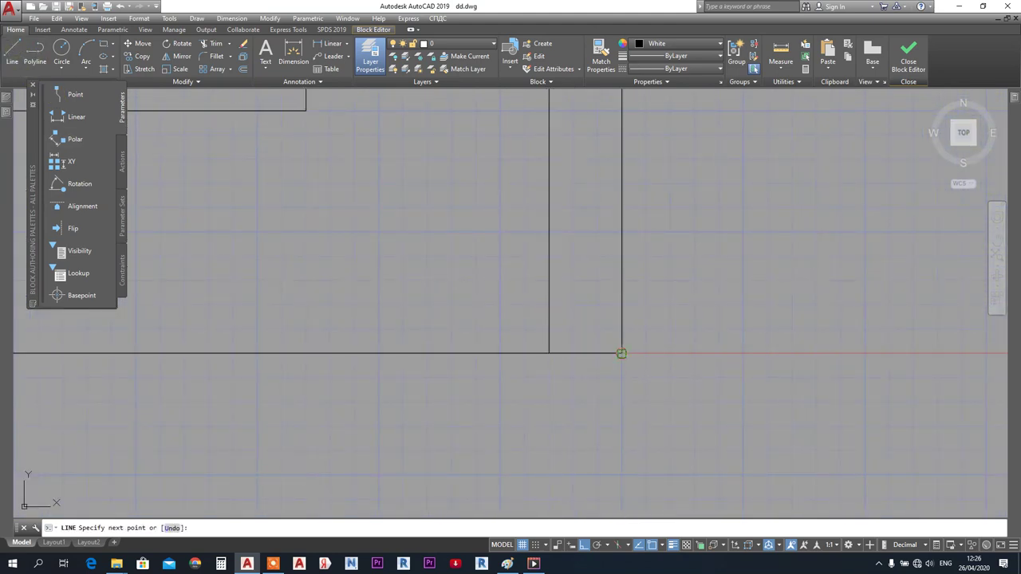
click(621, 353)
key(Escape)
scroll(550, 310, down, 5)
middle_drag(574, 362, 593, 404)
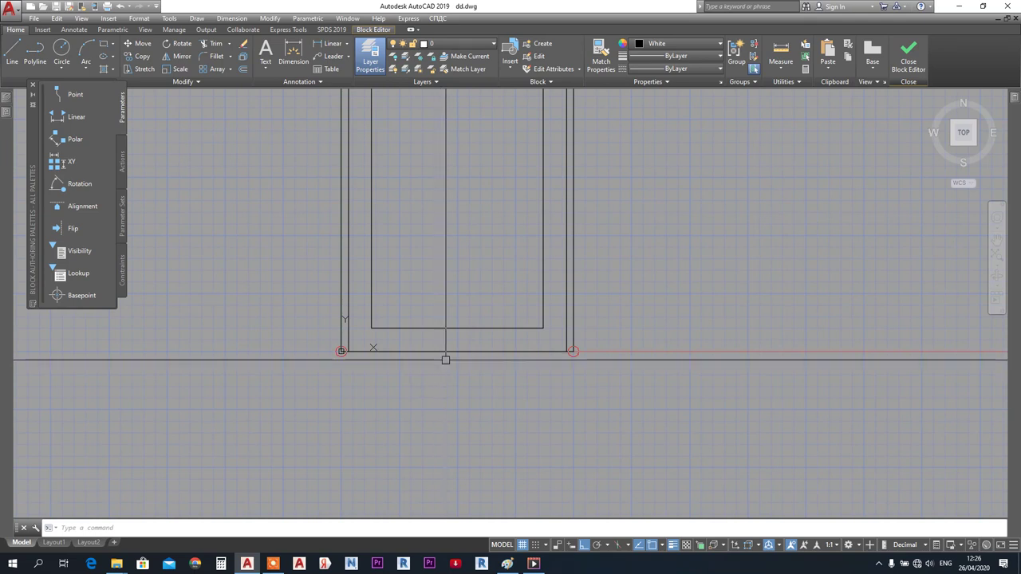
- Try again to hatch the narrow outer frame strip near its upper-left corner with solid colour 40
middle_drag(349, 337, 344, 435)
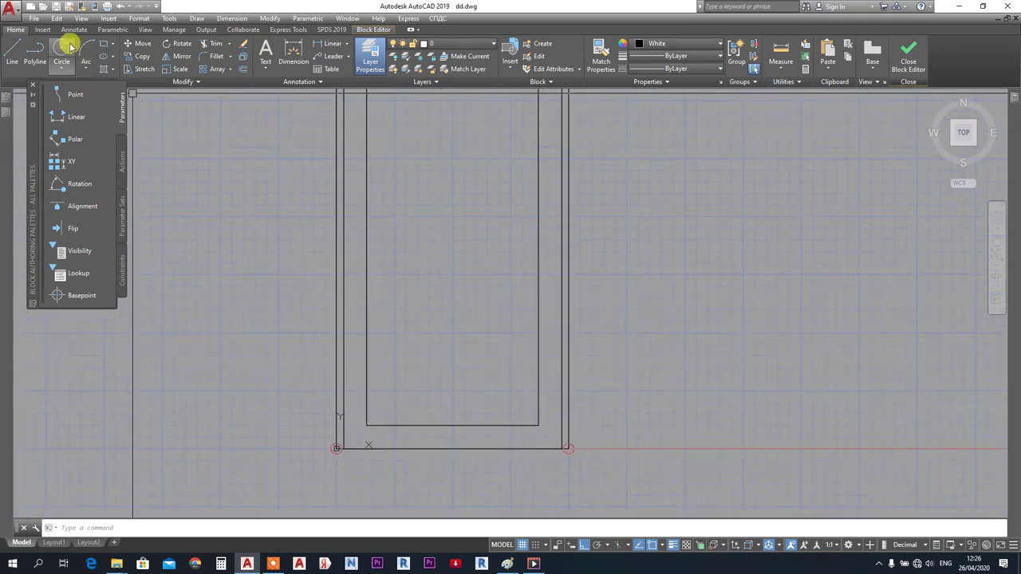
middle_drag(206, 96, 236, 145)
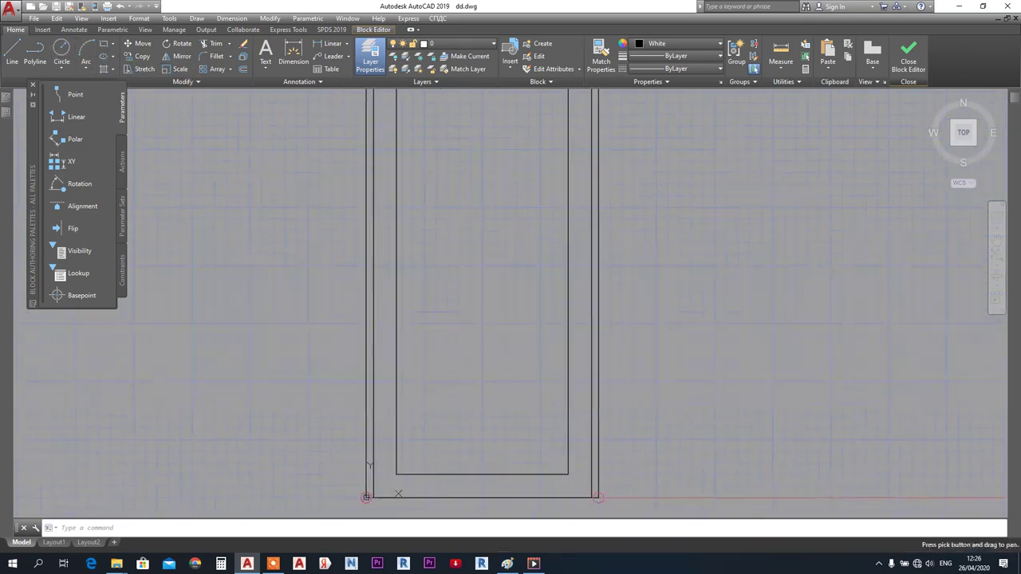
click(106, 70)
middle_drag(378, 148, 370, 311)
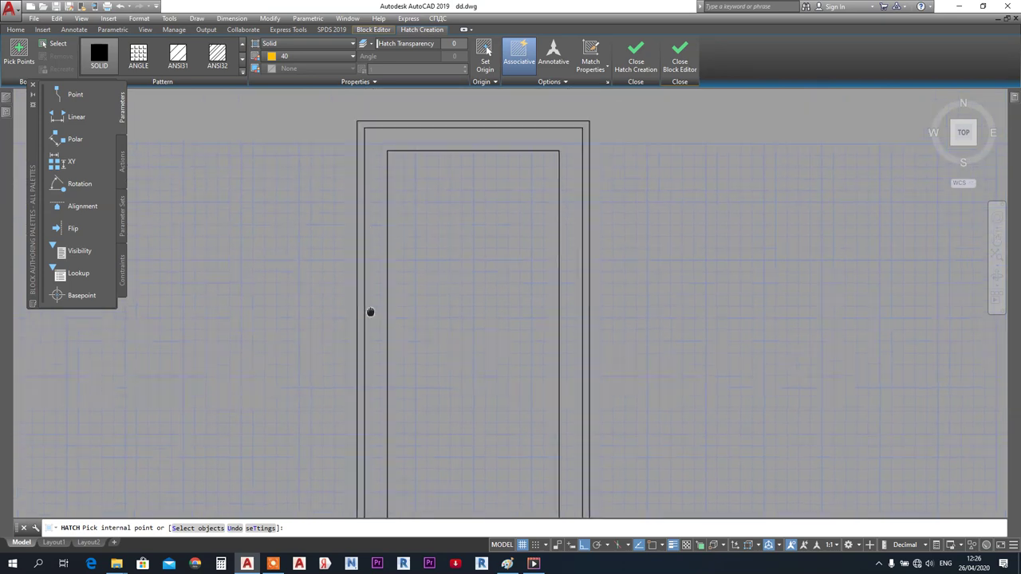
scroll(360, 167, up, 4)
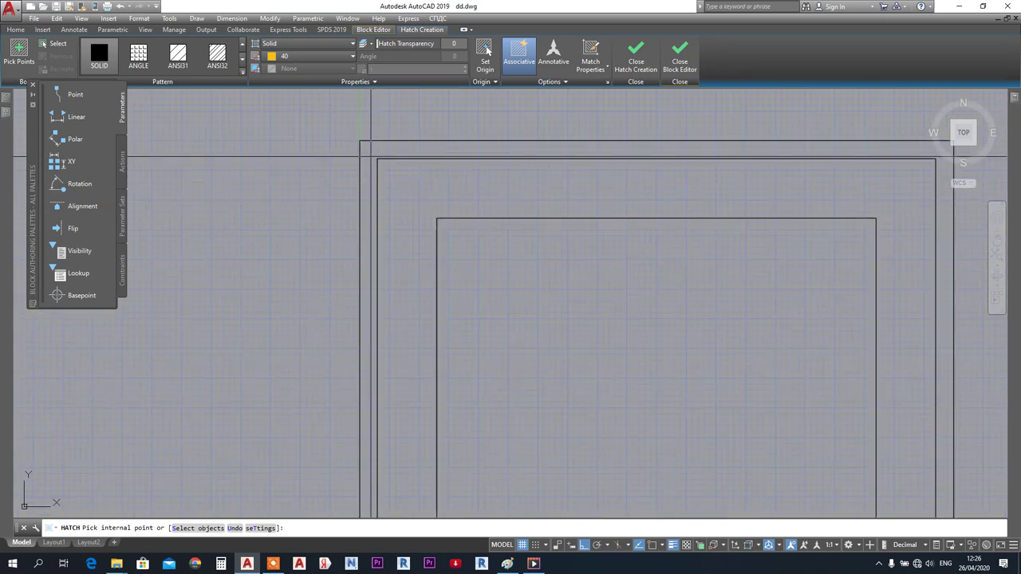
click(366, 164)
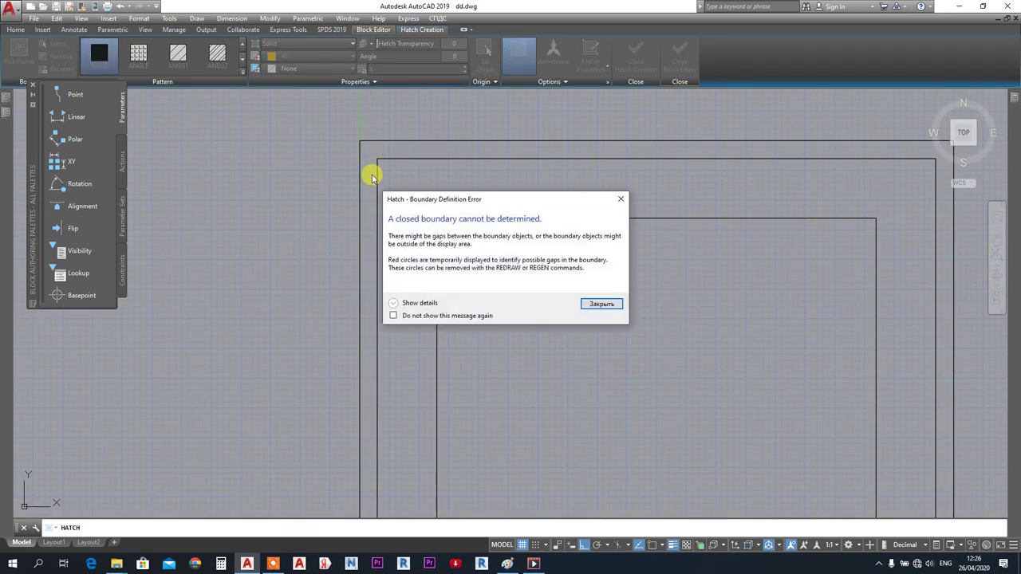
click(600, 305)
- Examine the marked gap at the frame's lower-left corner, then cancel the hatch
scroll(359, 319, down, 2)
middle_drag(411, 335, 405, 69)
middle_drag(432, 383, 419, 96)
scroll(427, 255, down, 4)
scroll(411, 305, up, 4)
scroll(390, 337, up, 6)
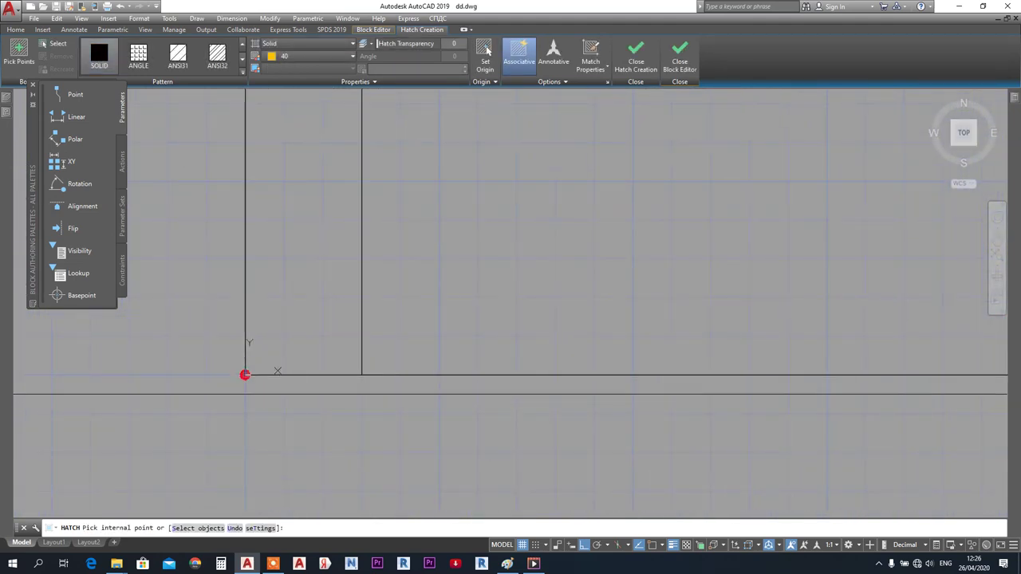
scroll(151, 383, up, 4)
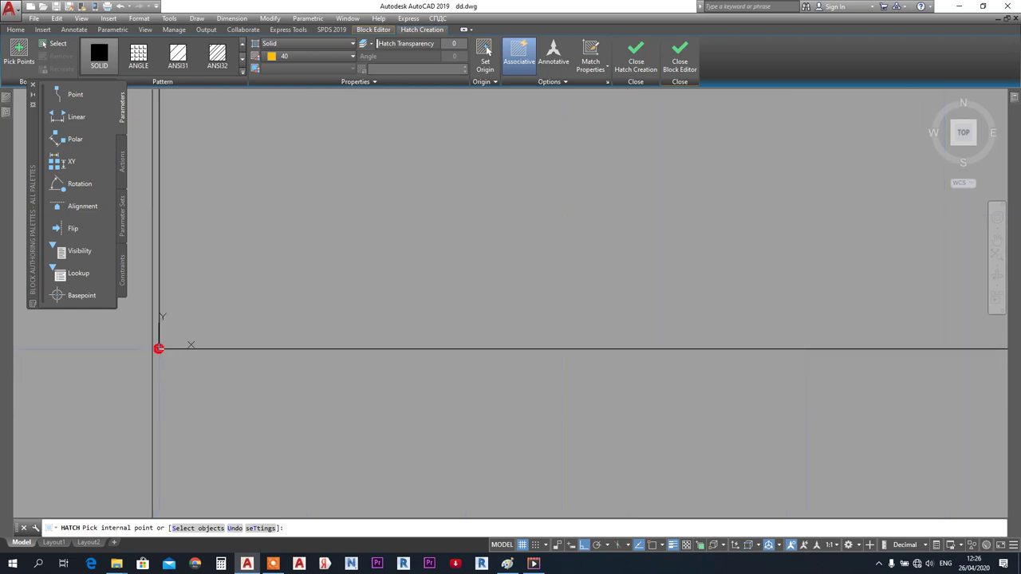
scroll(268, 337, down, 3)
scroll(247, 337, down, 5)
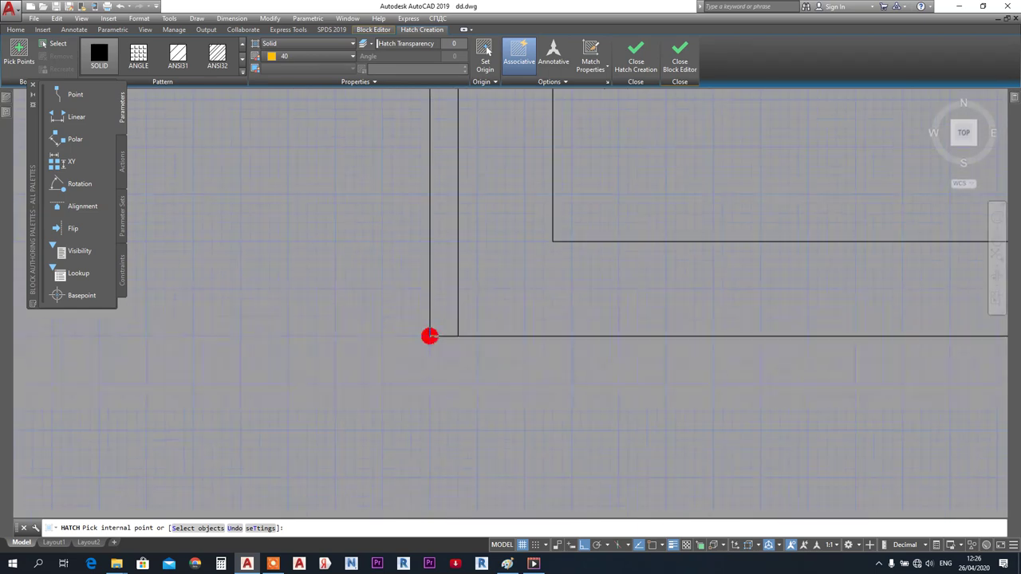
key(Escape)
- Hatch the door leaf's border around the inner panel with solid colour 40
mouse_move(557, 96)
middle_down()
mouse_move(471, 191)
mouse_move(472, 366)
mouse_move(492, 226)
mouse_move(503, 223)
middle_up()
click(101, 69)
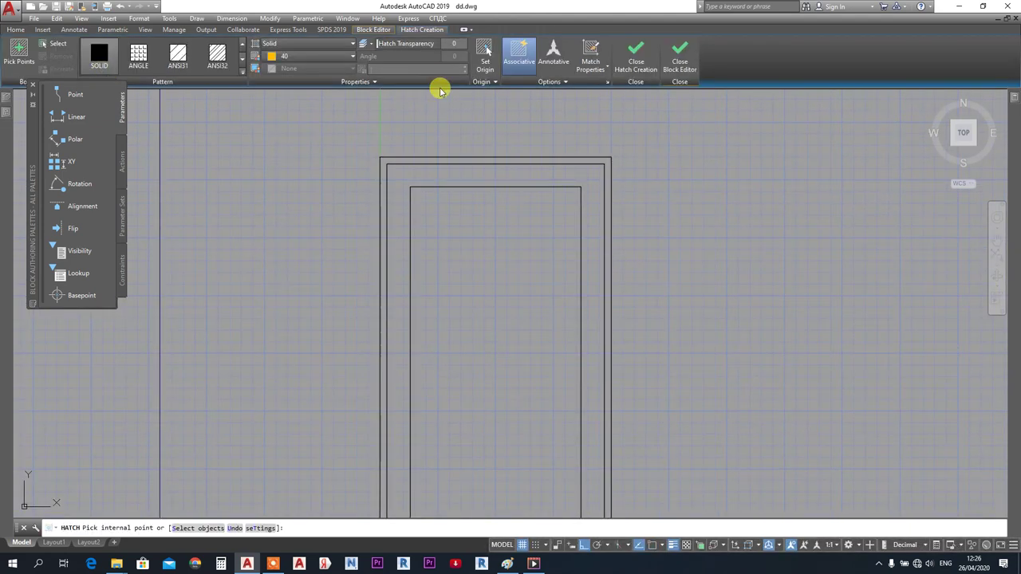
click(476, 170)
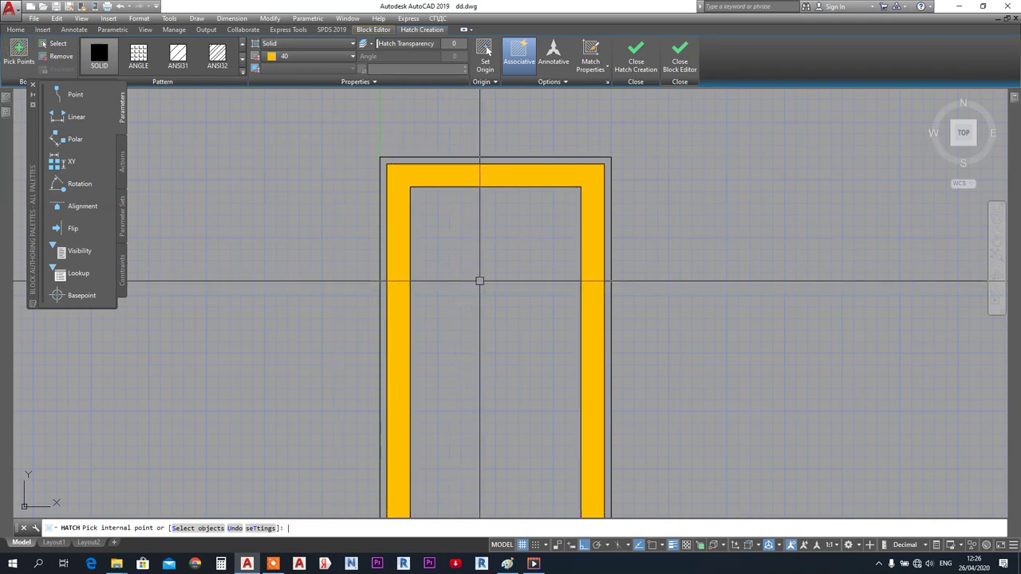
key(Return)
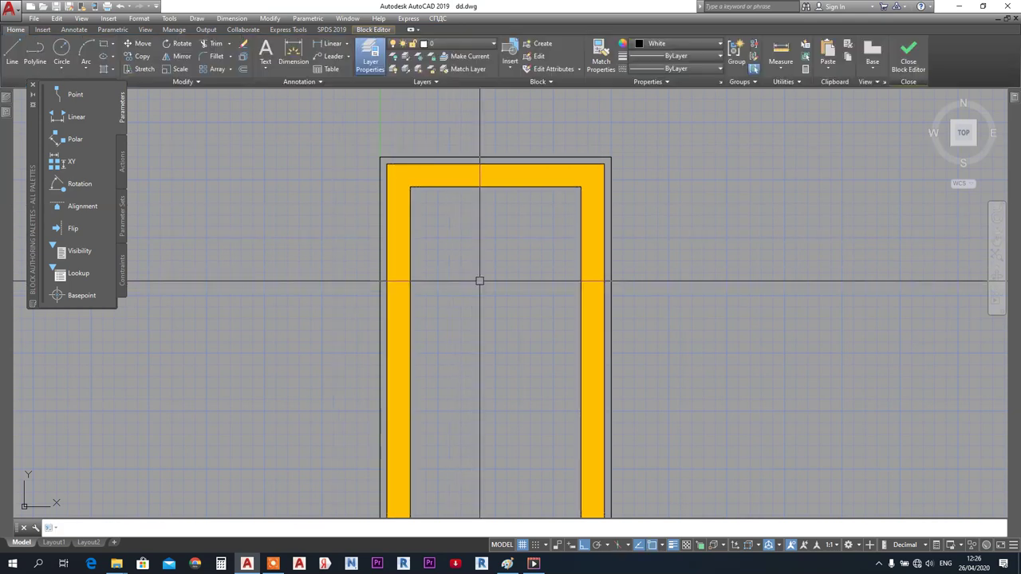
- Fill the door's inner panel with a solid hatch in colour 40
click(105, 69)
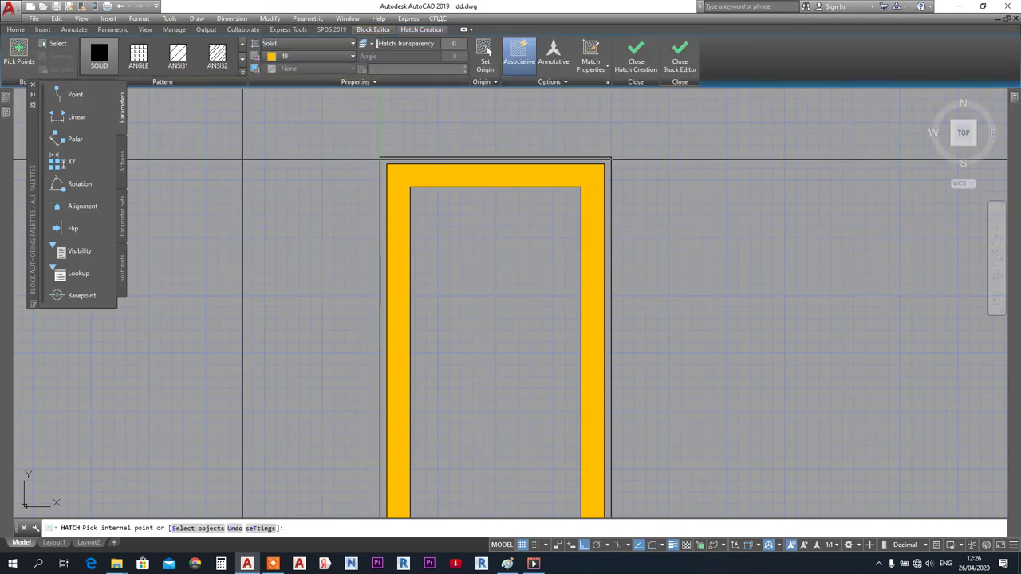
click(498, 289)
key(Return)
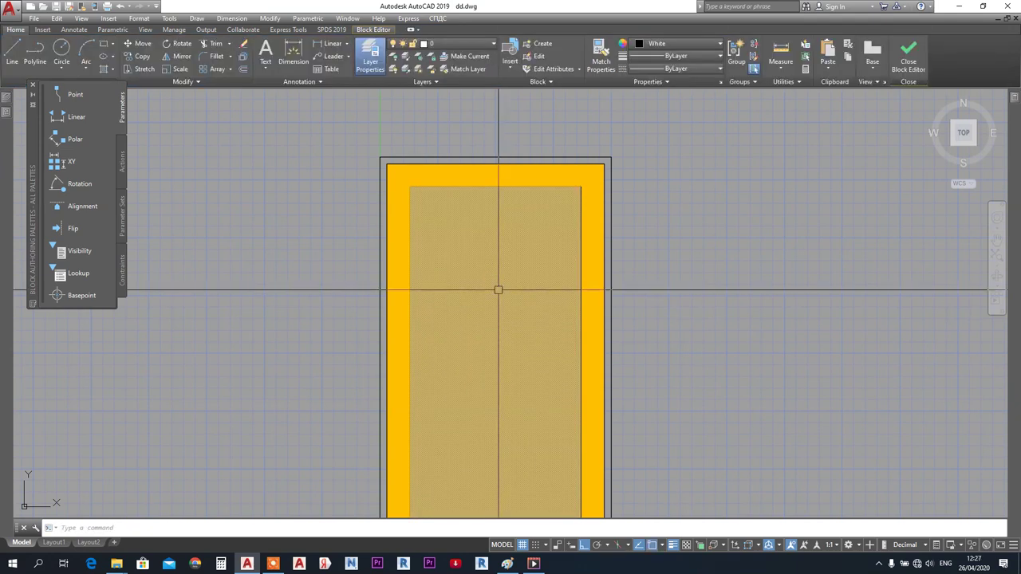
key(Return)
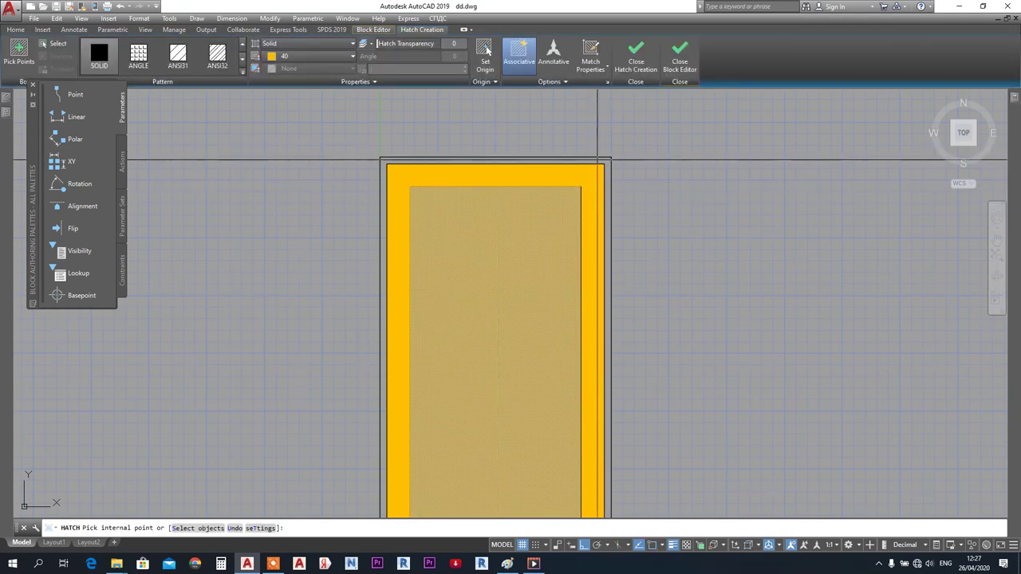
click(577, 258)
key(Return)
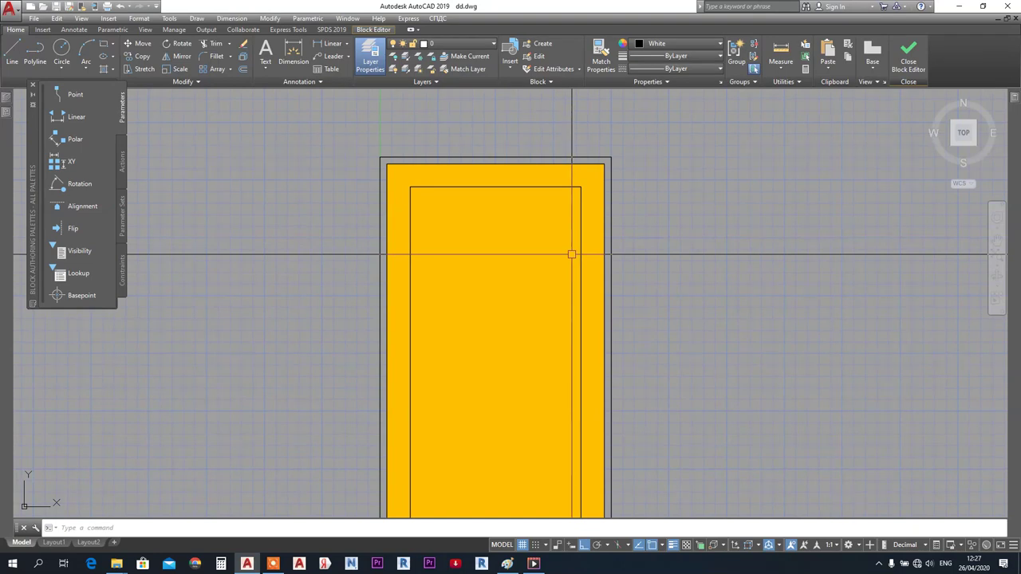
- Close the block editor and save the changes to the D-2 FASAD block
click(910, 57)
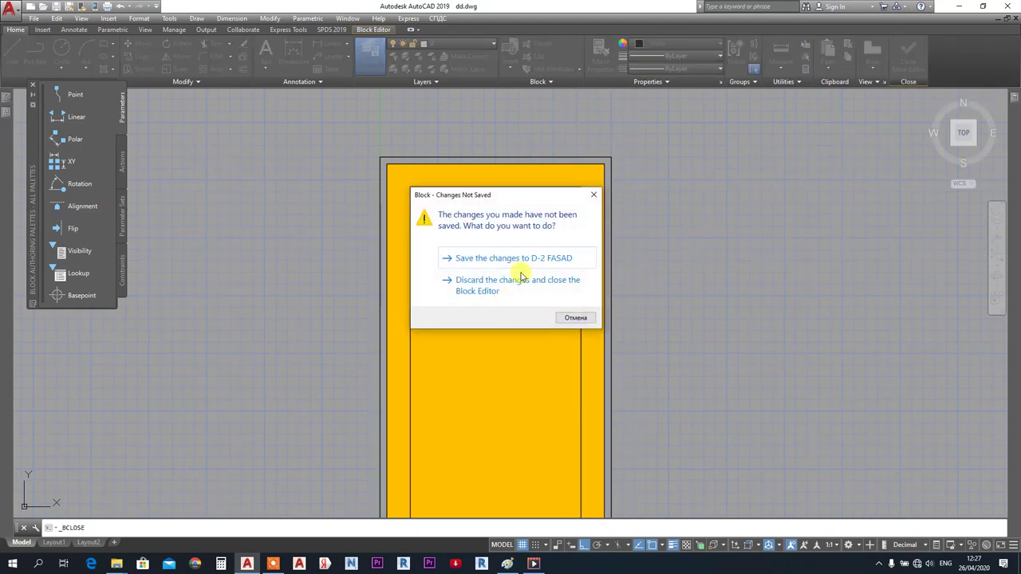
click(533, 259)
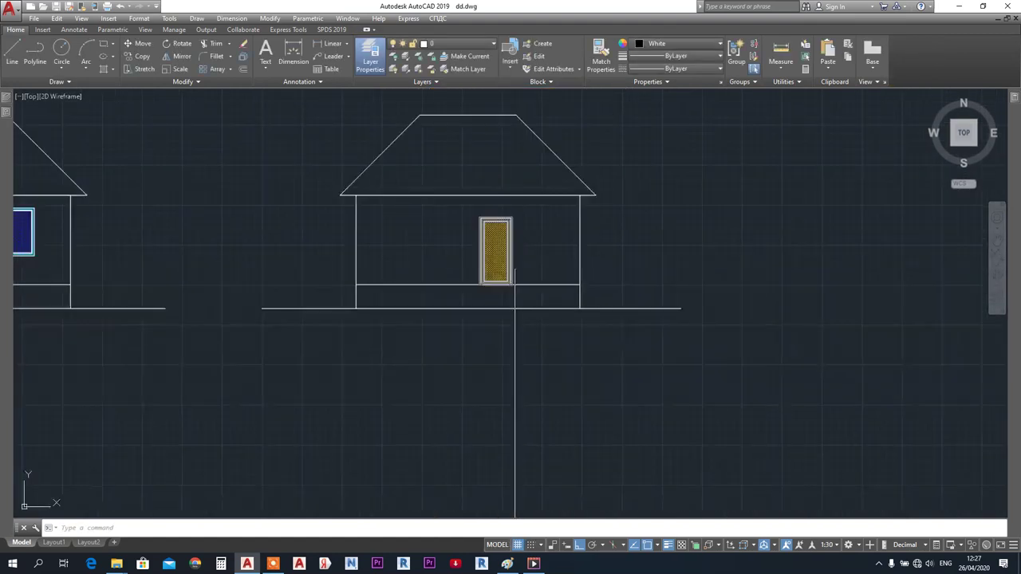
- Recolour the hatch of the door block's inner panel to colour 46 and save the changes to D-2 FASAD
scroll(224, 265, up, 10)
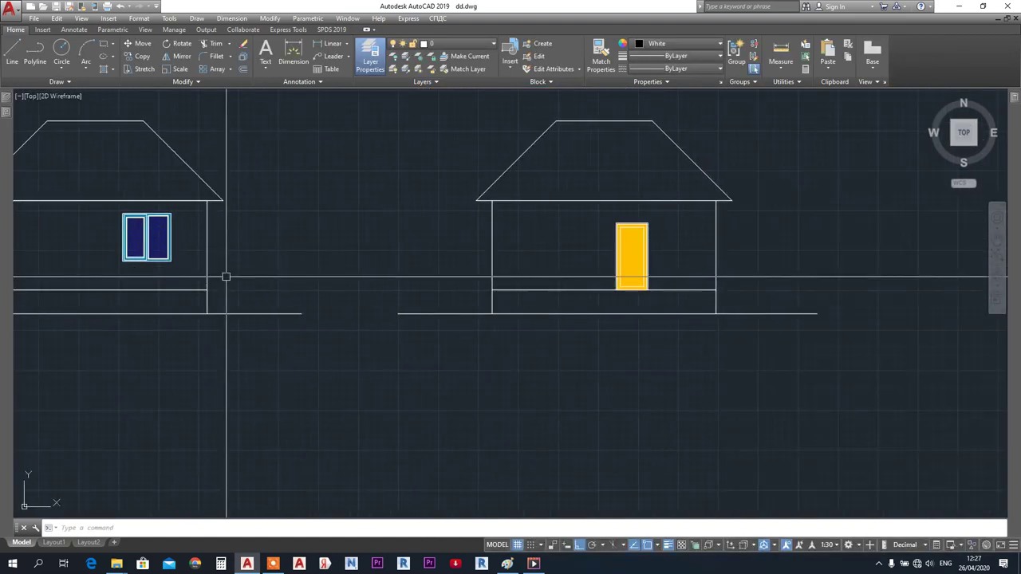
click(579, 266)
right_click(557, 244)
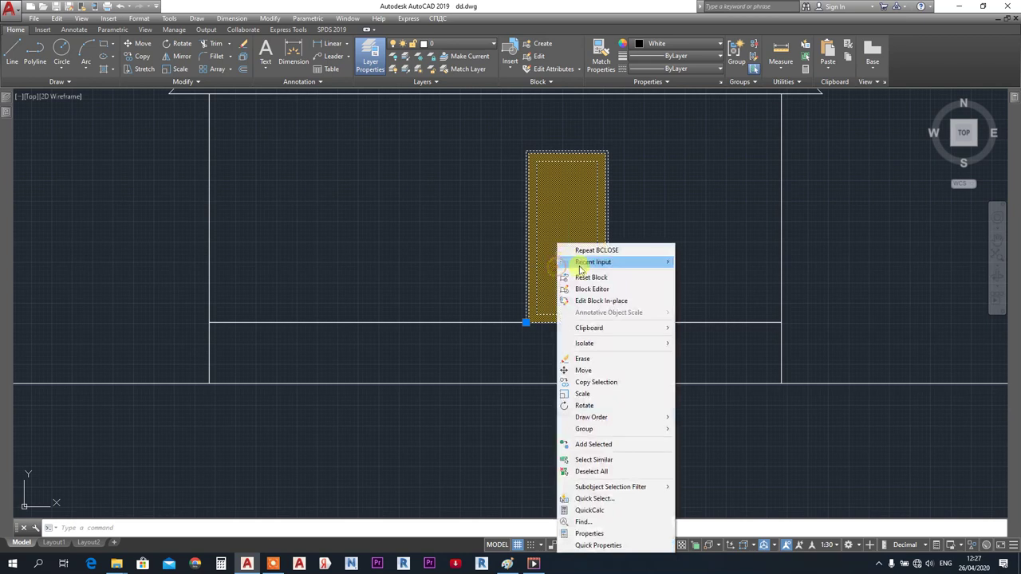
click(581, 290)
click(467, 235)
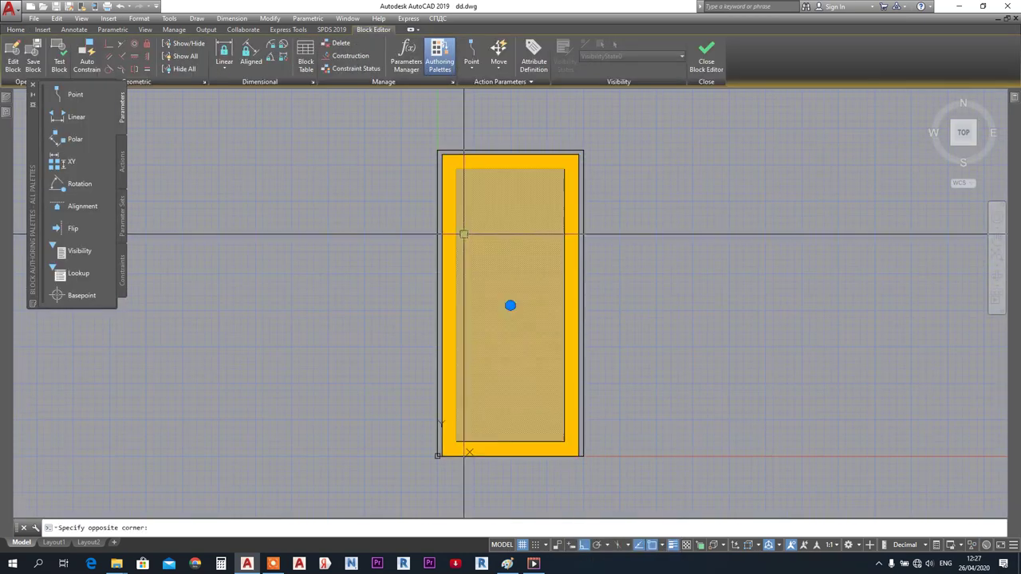
scroll(448, 233, up, 4)
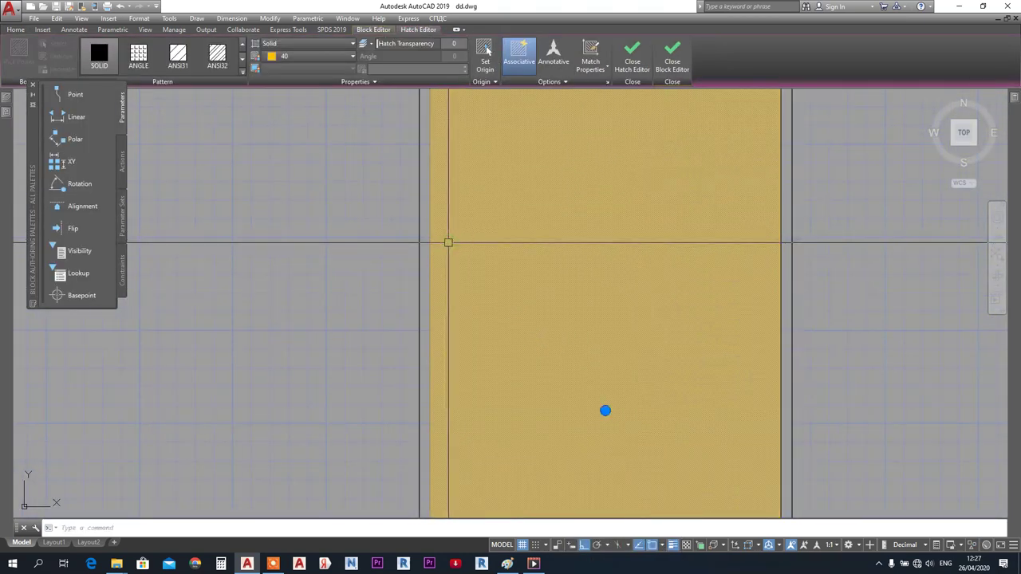
click(319, 62)
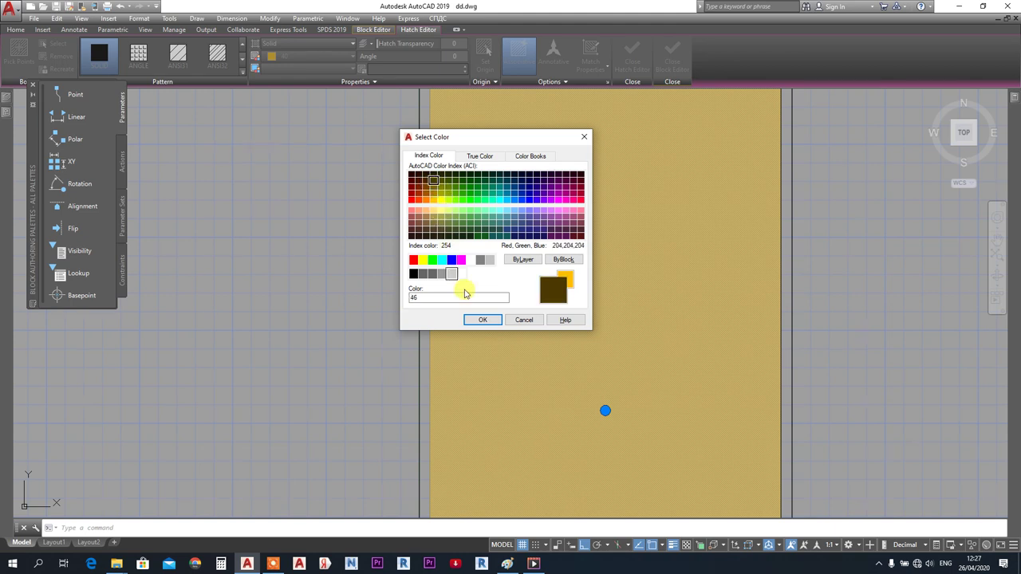
click(480, 320)
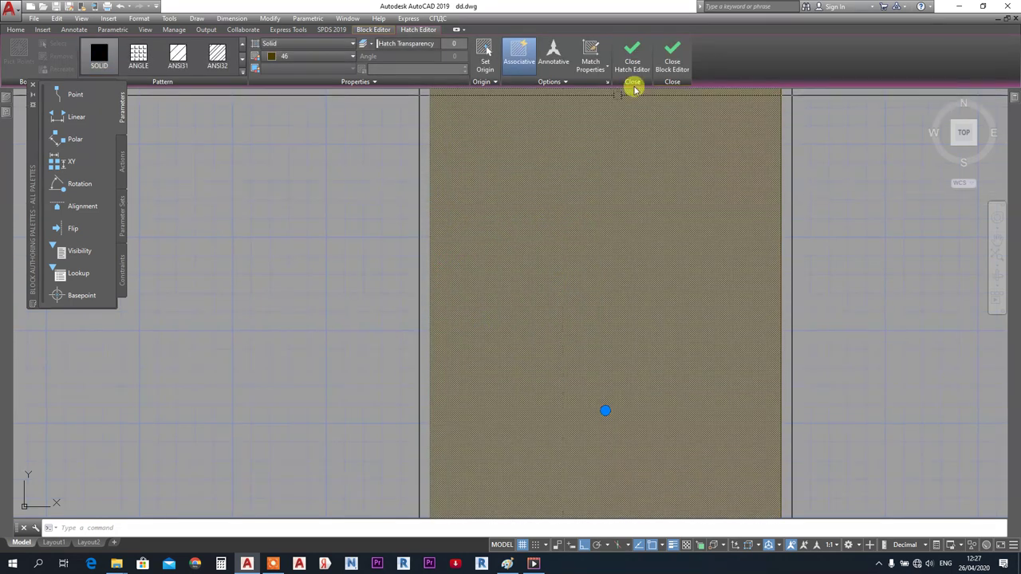
click(673, 58)
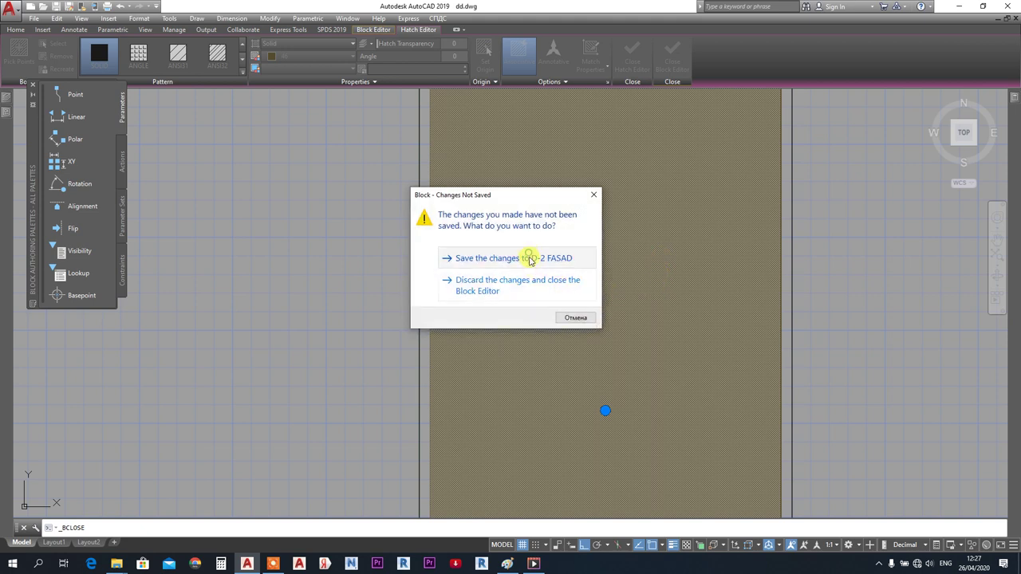
click(531, 258)
- Look over the row of house elevations to check what remains uncoloured
scroll(756, 282, down, 2)
middle_drag(694, 306, 864, 305)
scroll(677, 254, down, 5)
middle_drag(416, 263, 576, 206)
middle_drag(142, 232, 426, 260)
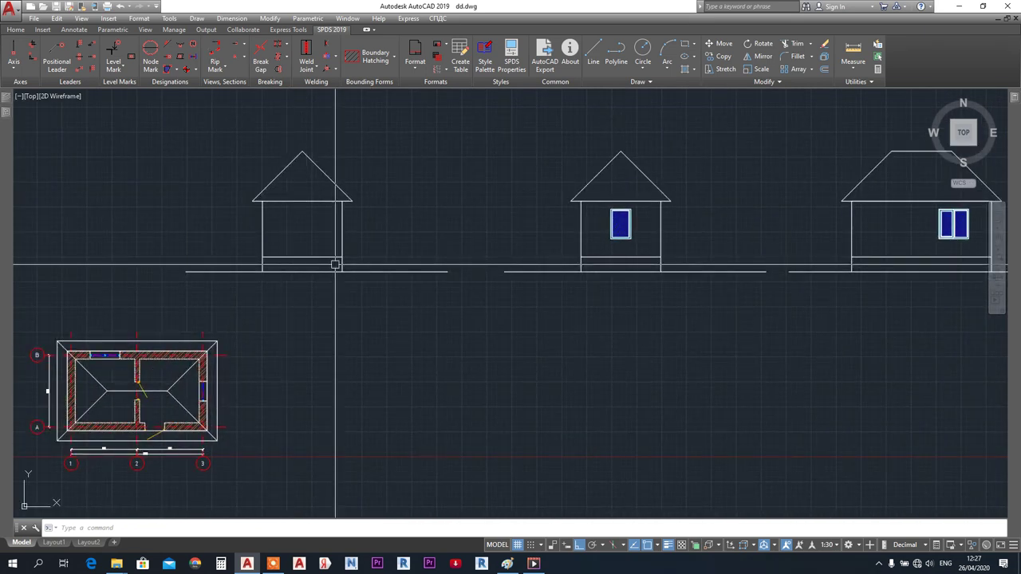
middle_drag(595, 218, 811, 209)
middle_drag(668, 221, 421, 256)
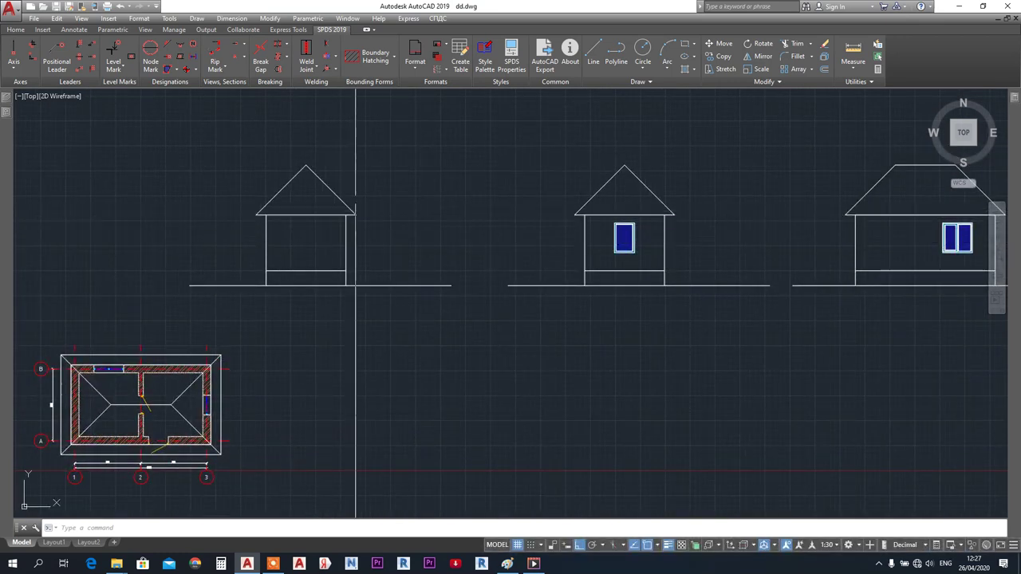
middle_drag(356, 286, 262, 306)
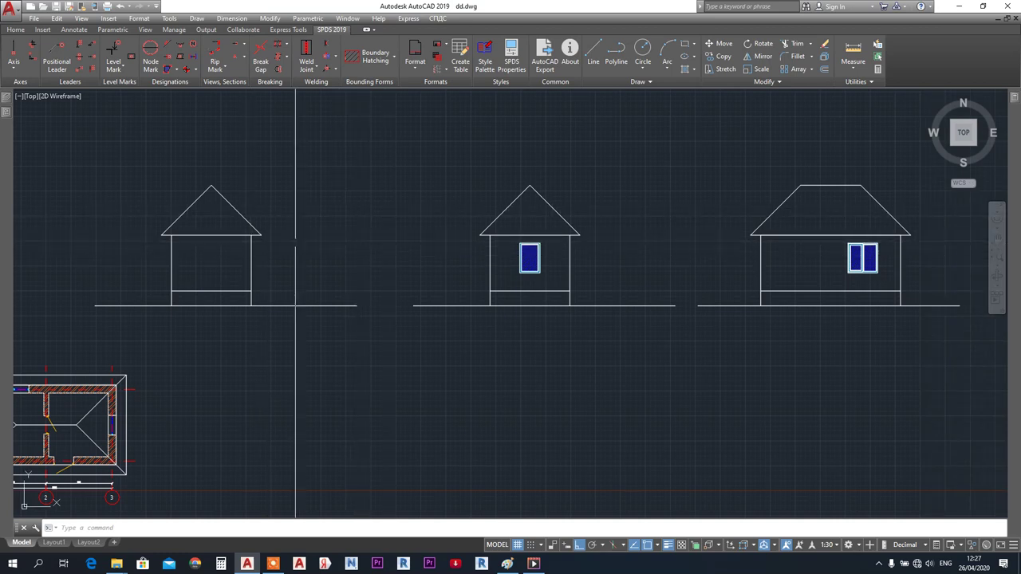
- Fill the roofs of all four elevations with a solid hatch in colour 16
click(16, 29)
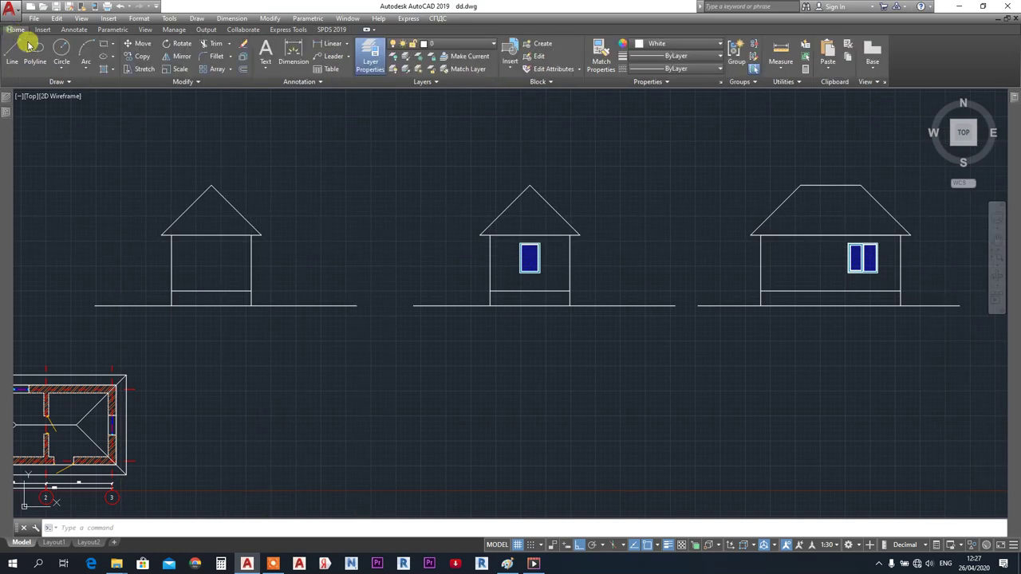
click(105, 70)
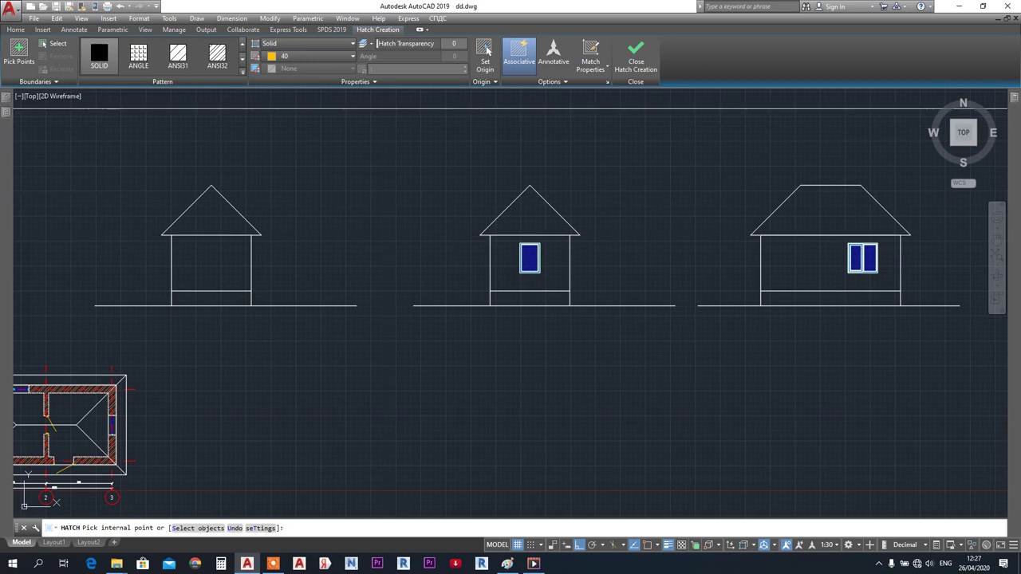
click(319, 56)
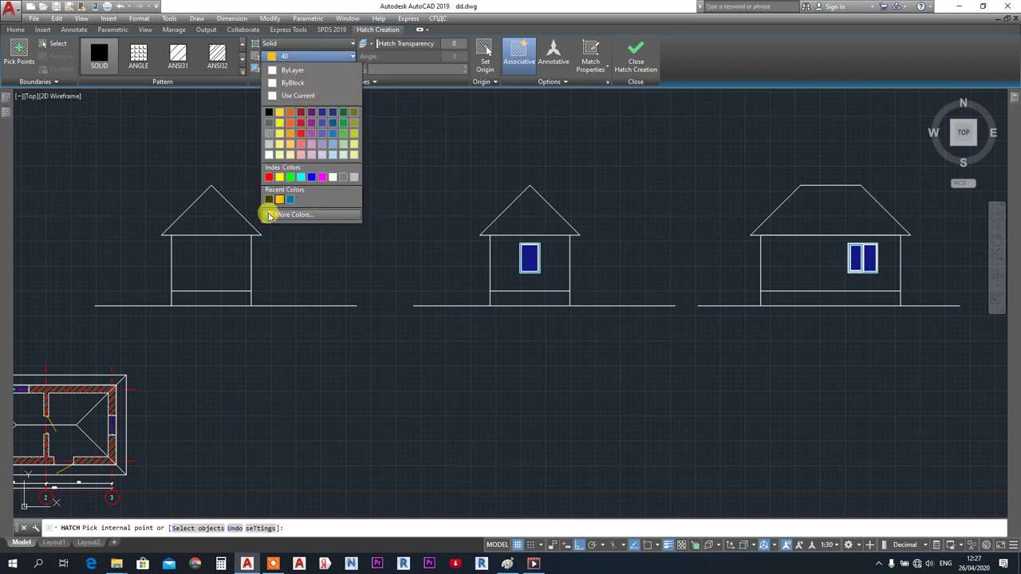
click(271, 216)
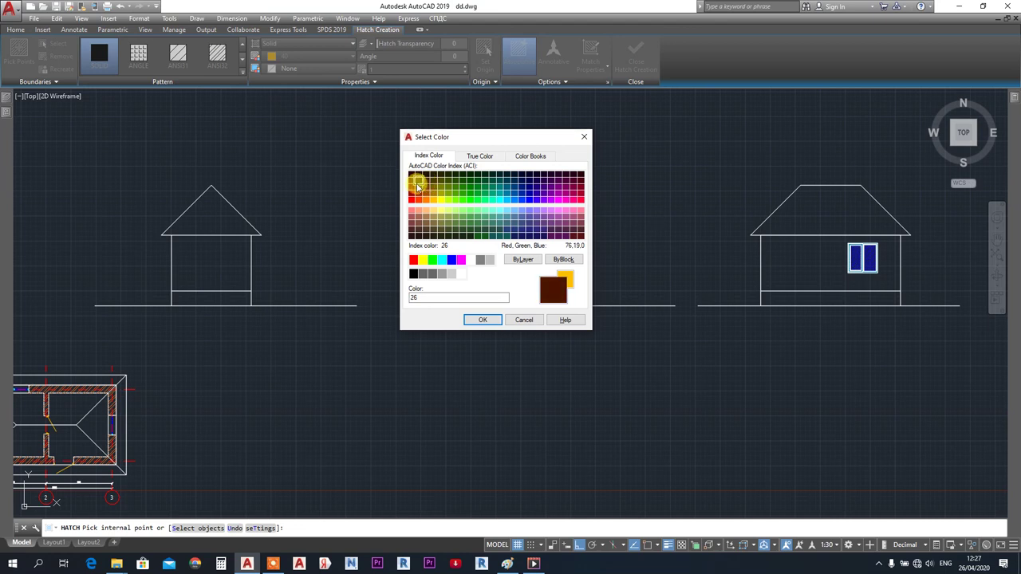
click(484, 320)
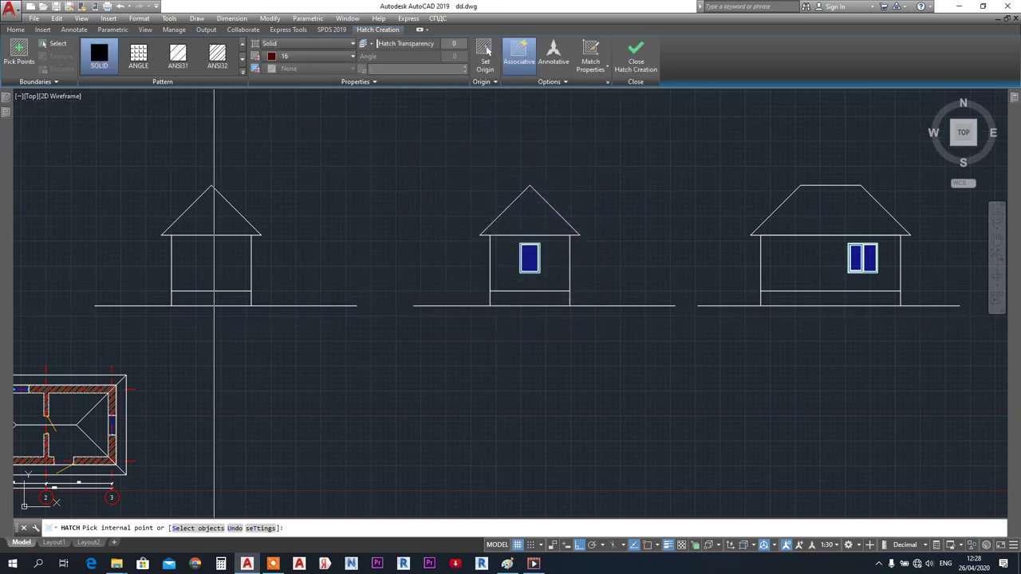
click(551, 220)
middle_drag(634, 221, 337, 226)
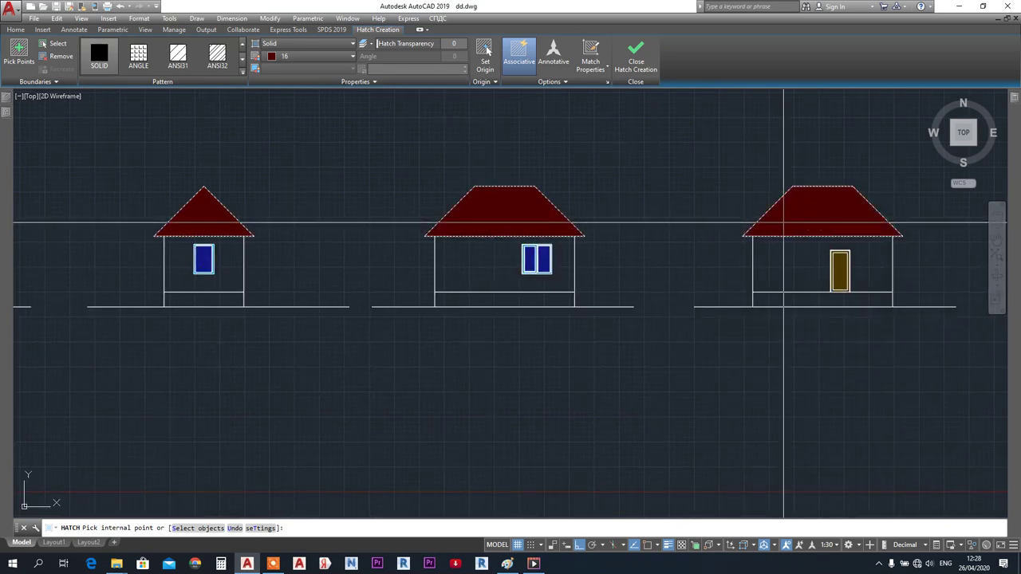
key(Escape)
- Set up a new hatch for the plinths with the GRAVEL pattern and colour 94,103,175
scroll(558, 206, down, 5)
scroll(454, 210, up, 4)
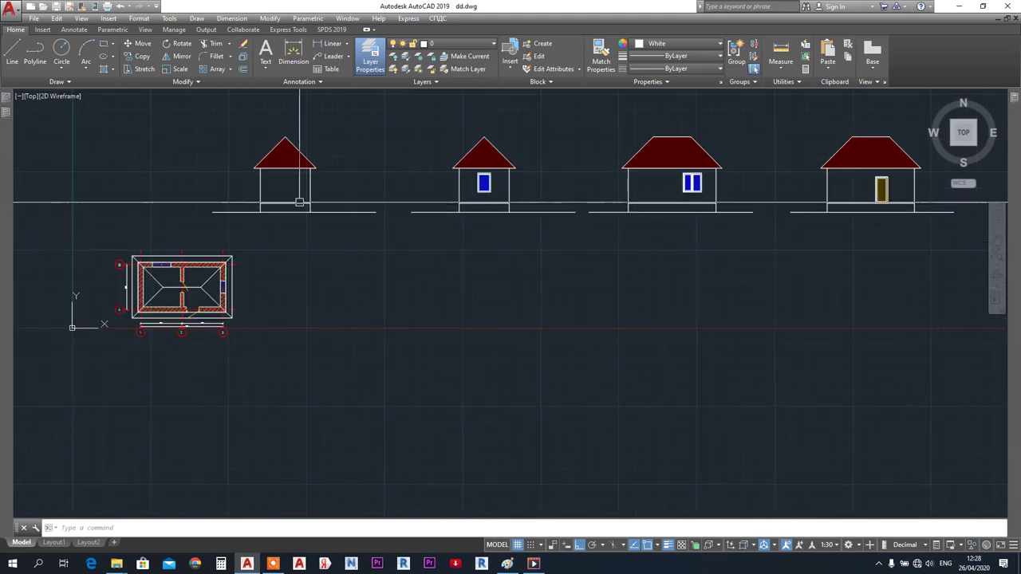
scroll(298, 199, up, 2)
mouse_move(690, 217)
middle_down()
mouse_move(201, 232)
mouse_move(612, 251)
middle_up()
middle_drag(409, 254, 720, 255)
scroll(563, 228, up, 4)
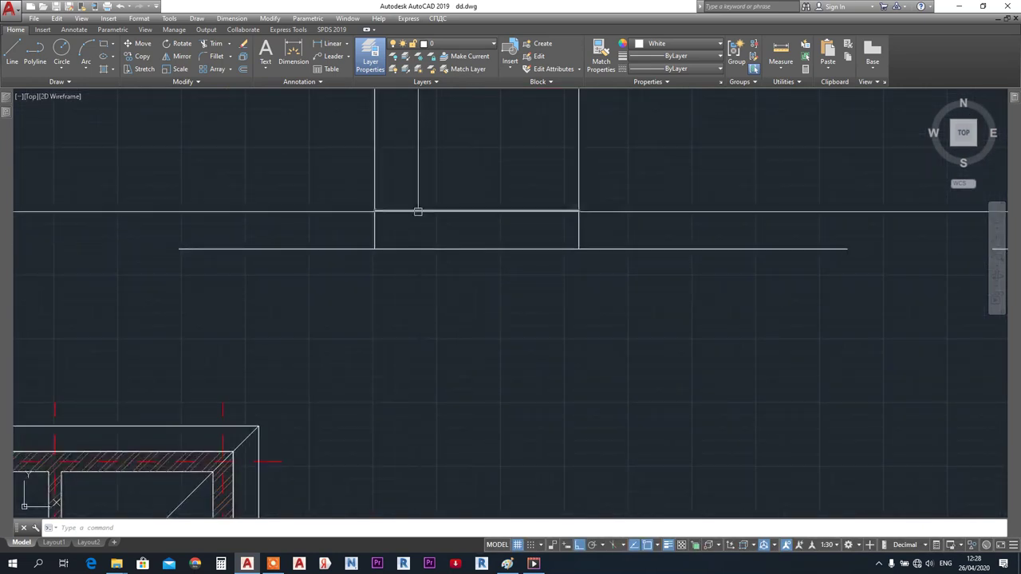
middle_drag(469, 246, 383, 256)
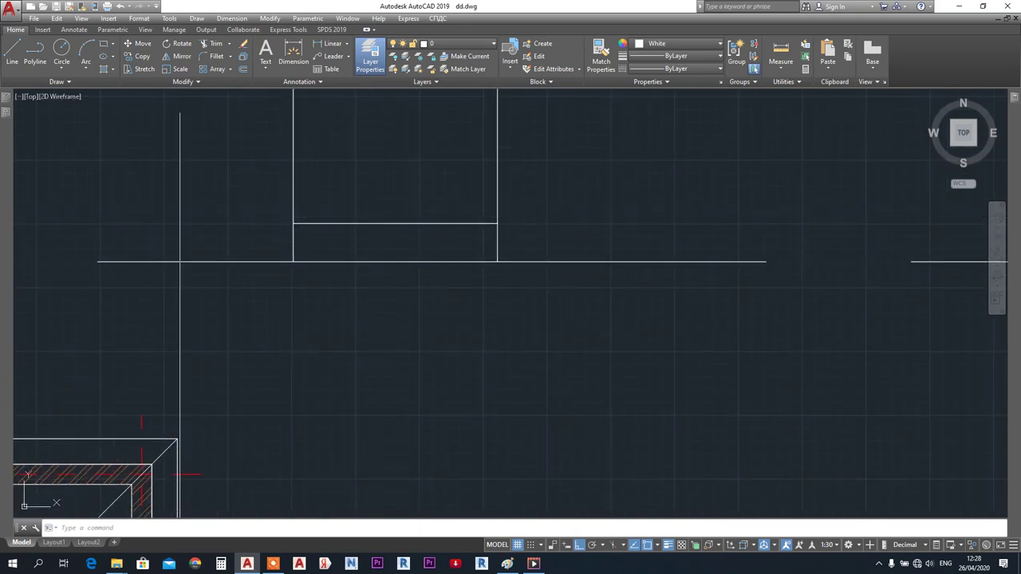
click(104, 73)
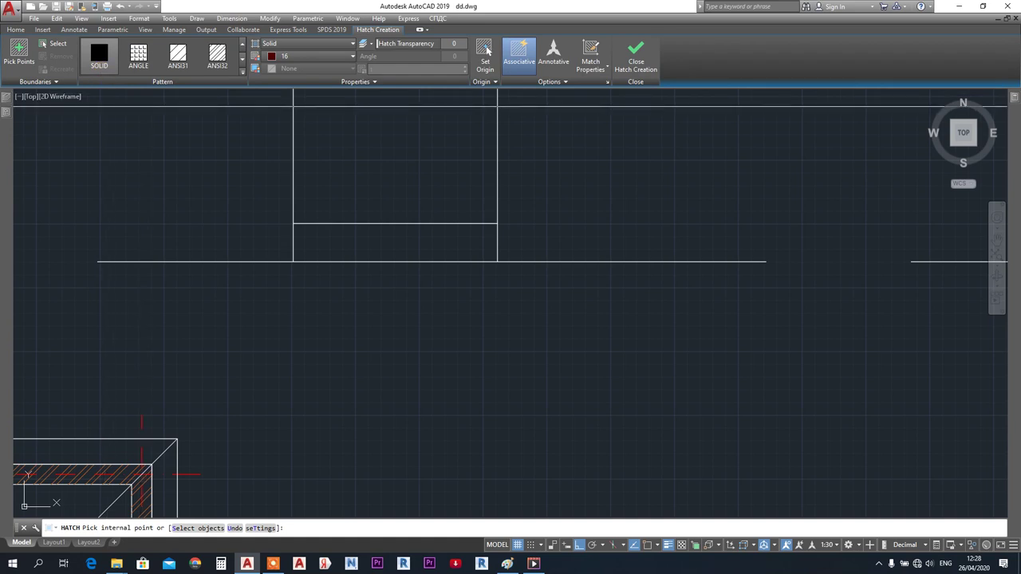
click(243, 73)
scroll(189, 118, down, 2)
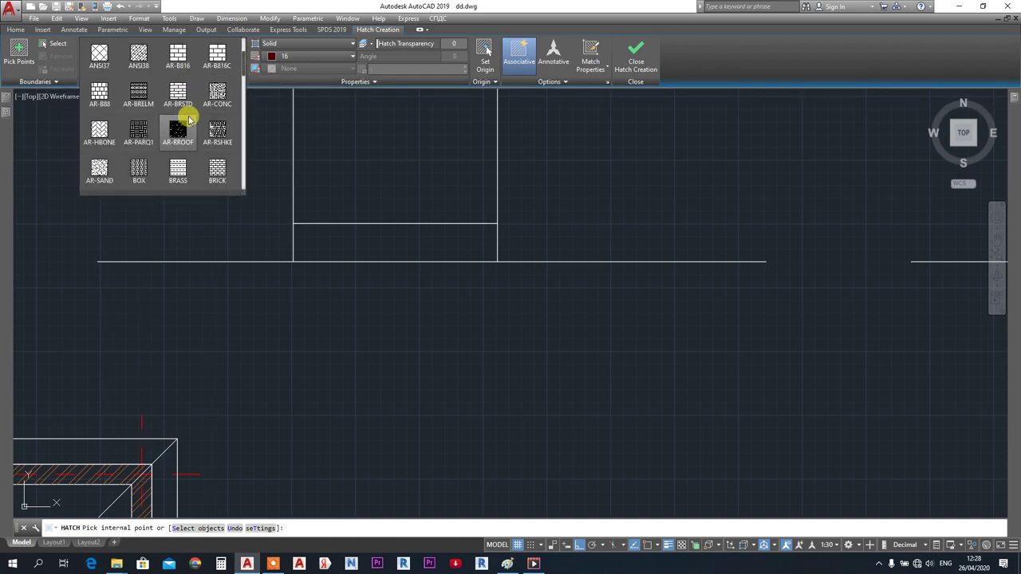
scroll(189, 118, down, 2)
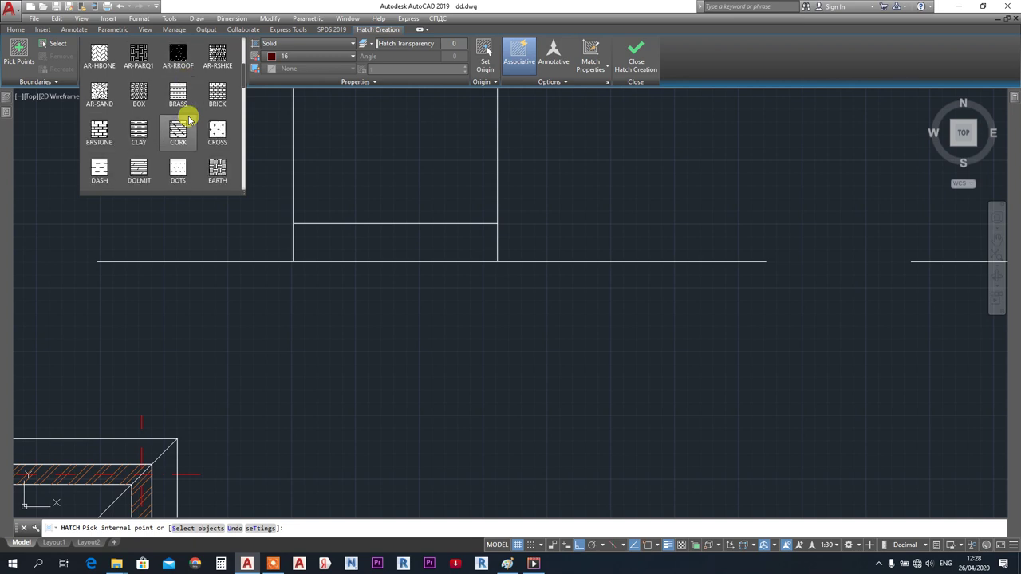
scroll(189, 118, down, 4)
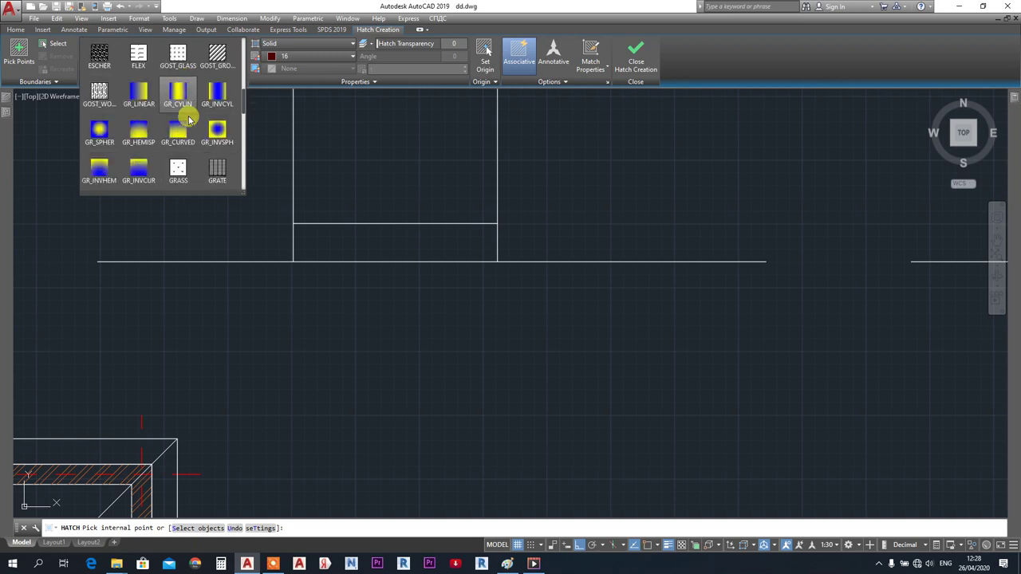
scroll(189, 118, down, 2)
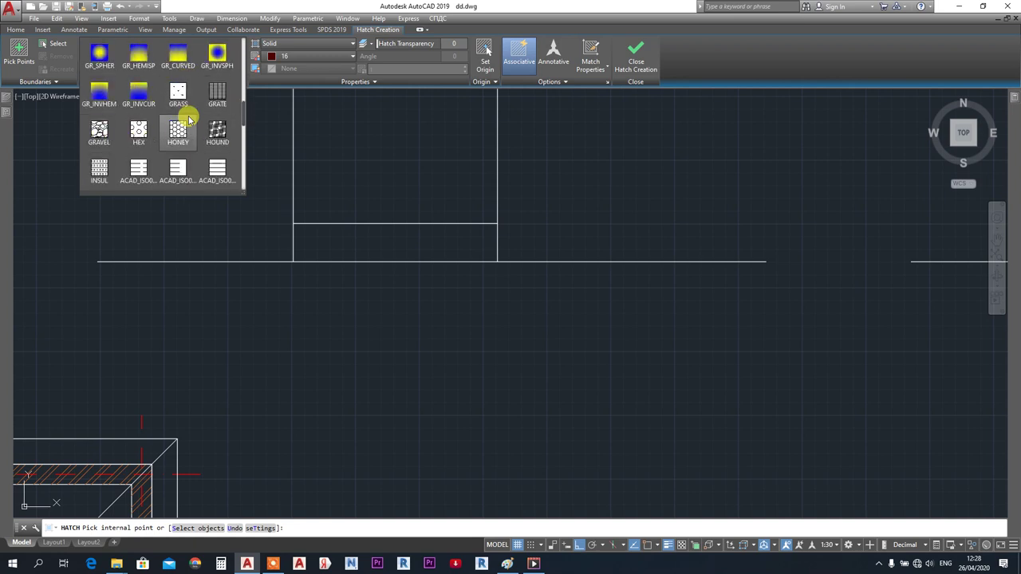
click(99, 132)
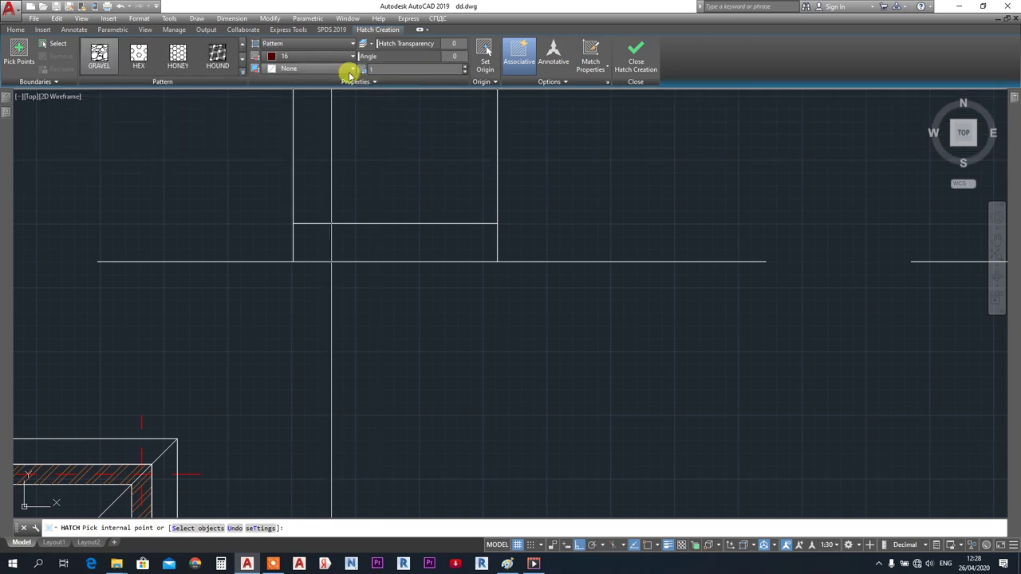
click(325, 57)
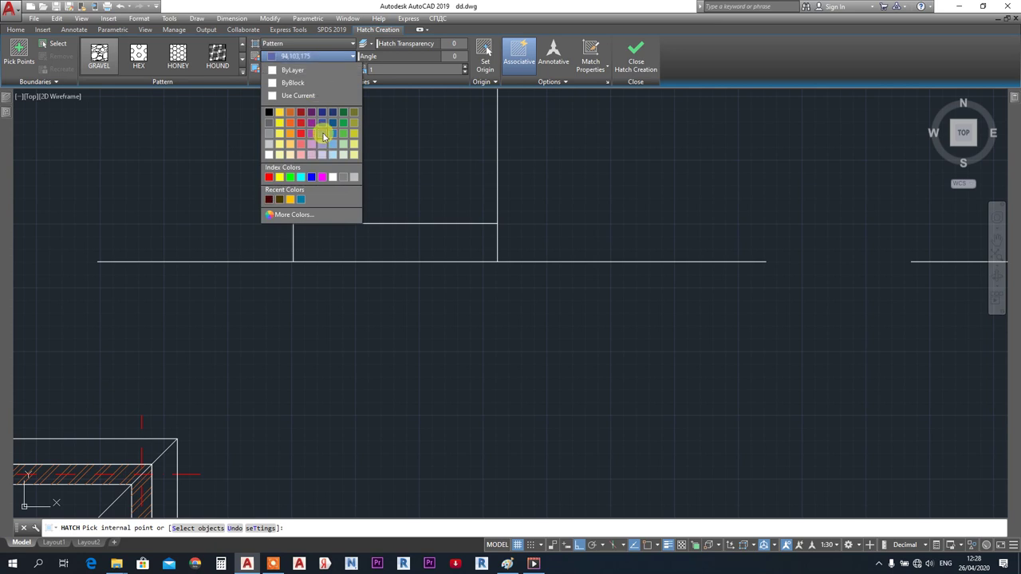
click(323, 136)
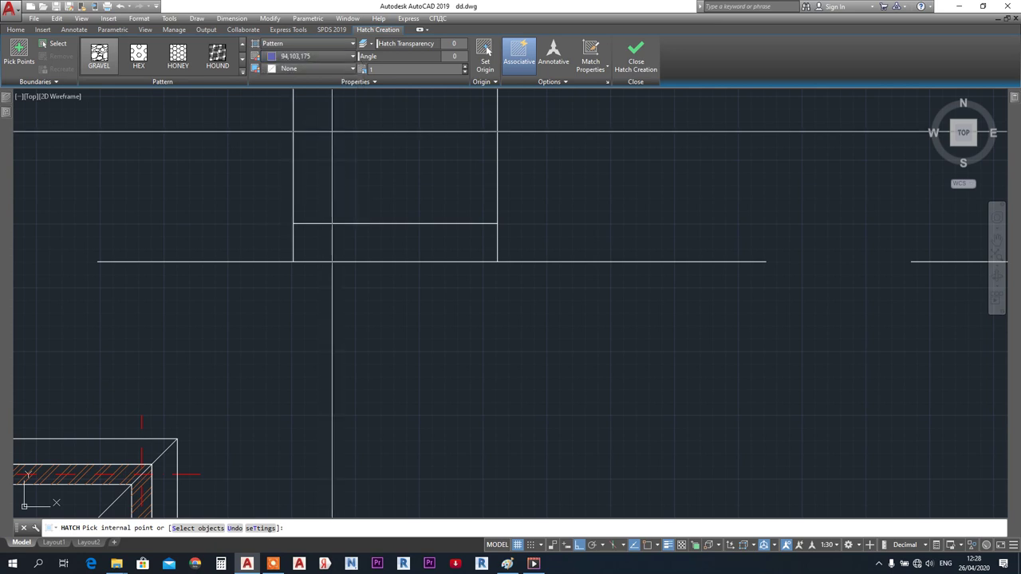
- Apply the GRAVEL hatch to the plinth strips of the windowless gable elevation and the single-window gable elevation
click(345, 242)
middle_drag(522, 246, 225, 242)
scroll(214, 219, down, 2)
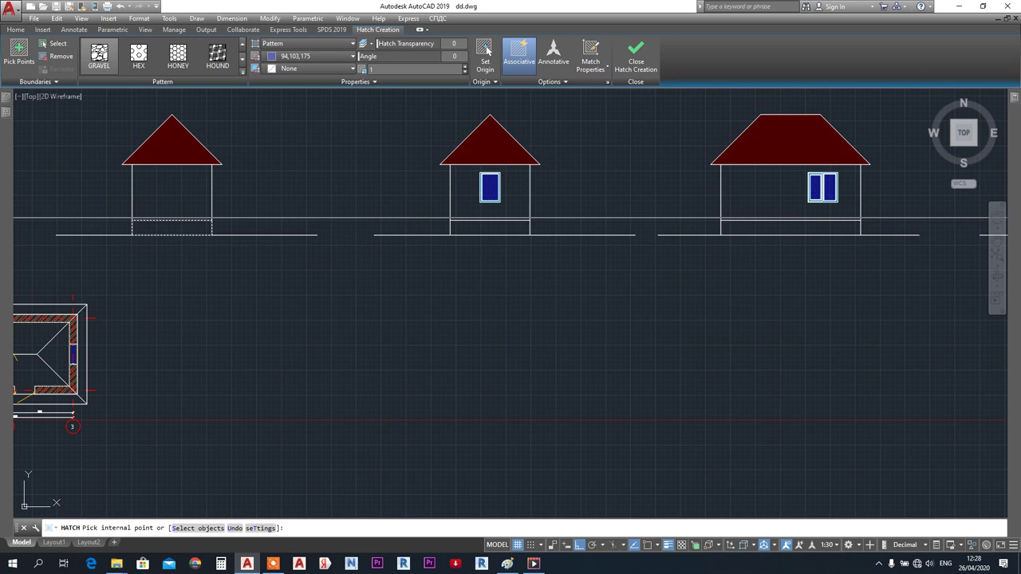
click(486, 227)
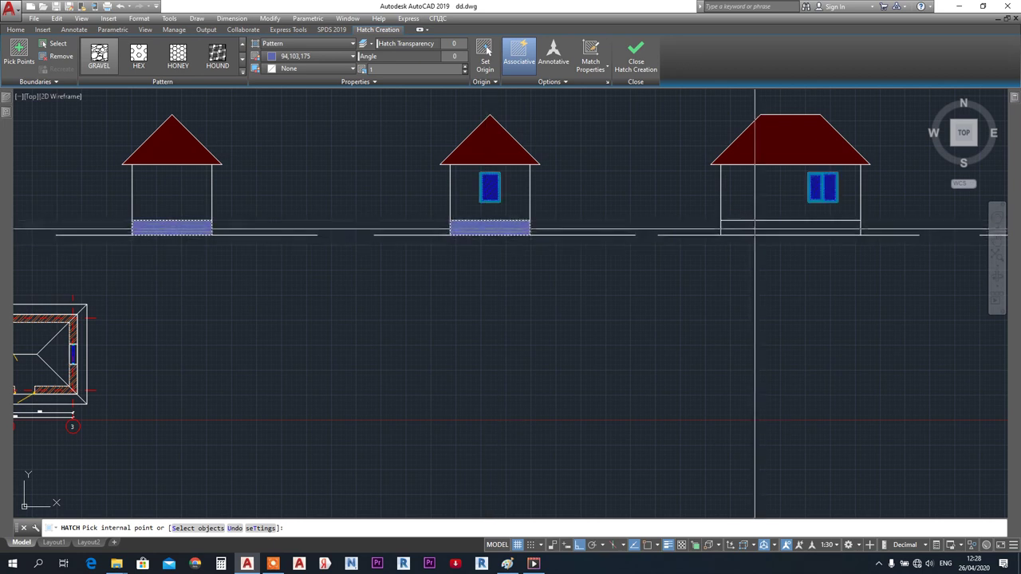